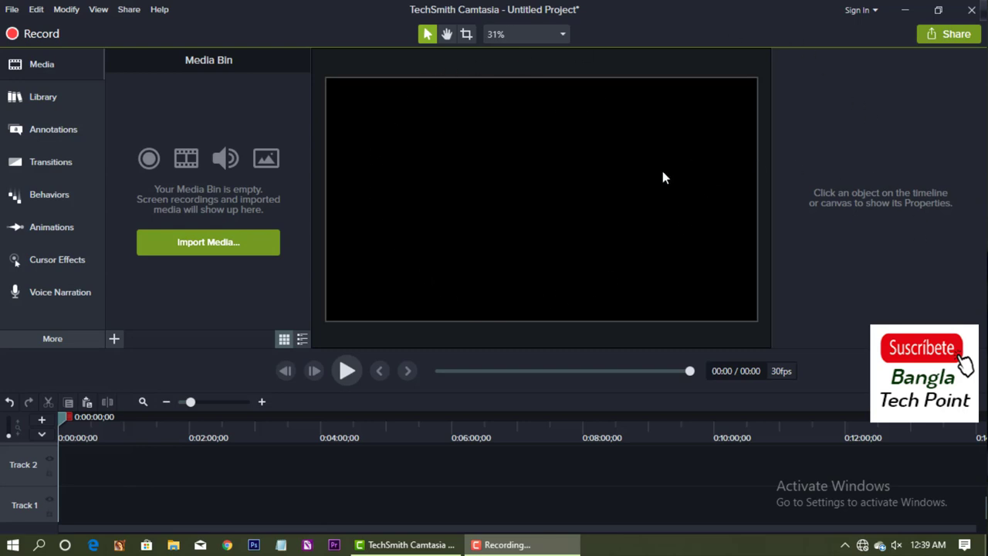
click(11, 9)
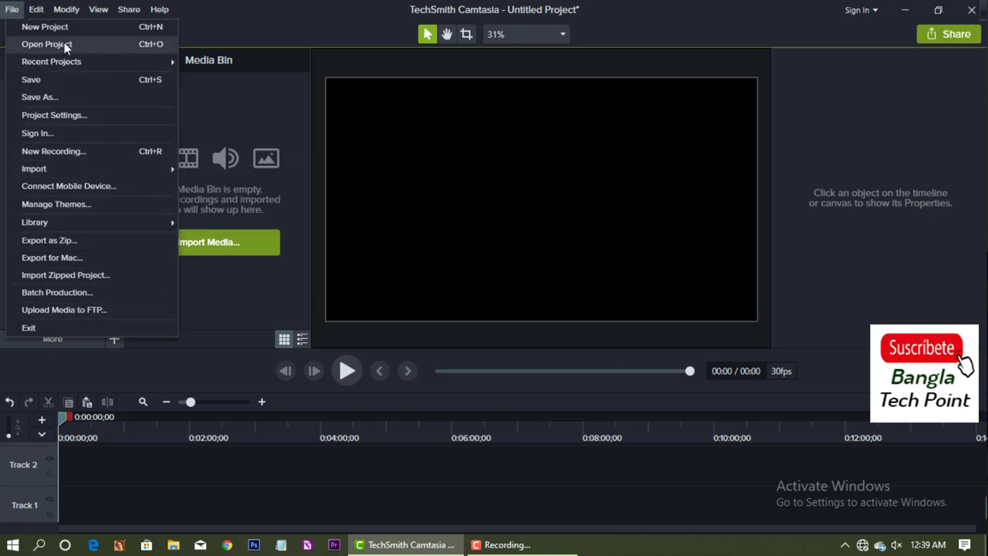
click(115, 45)
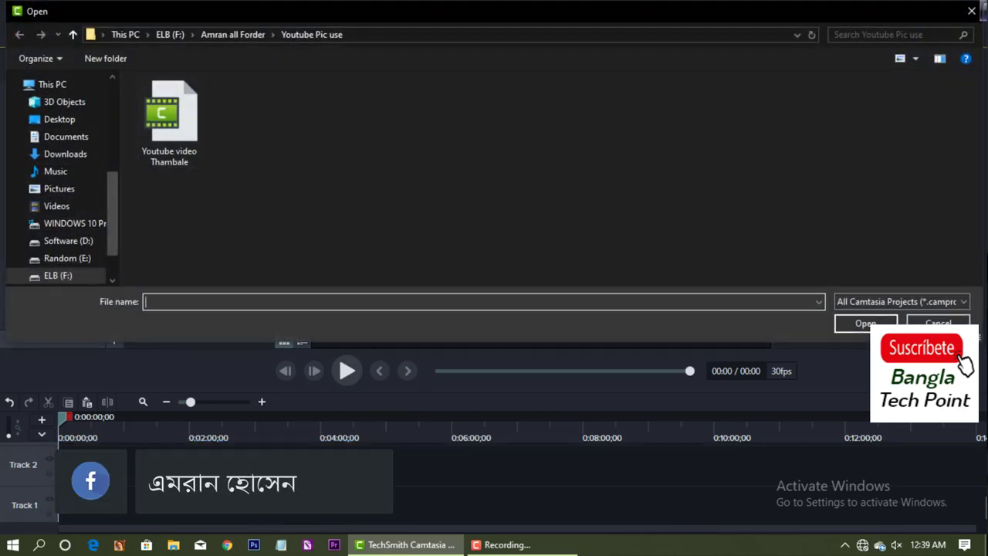
click(971, 11)
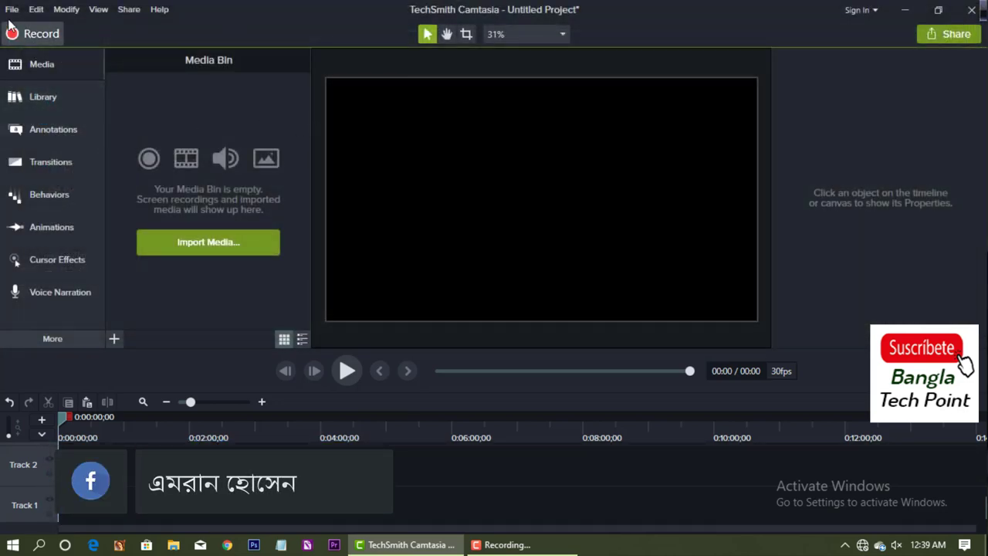
click(12, 9)
mouse_move(53, 57)
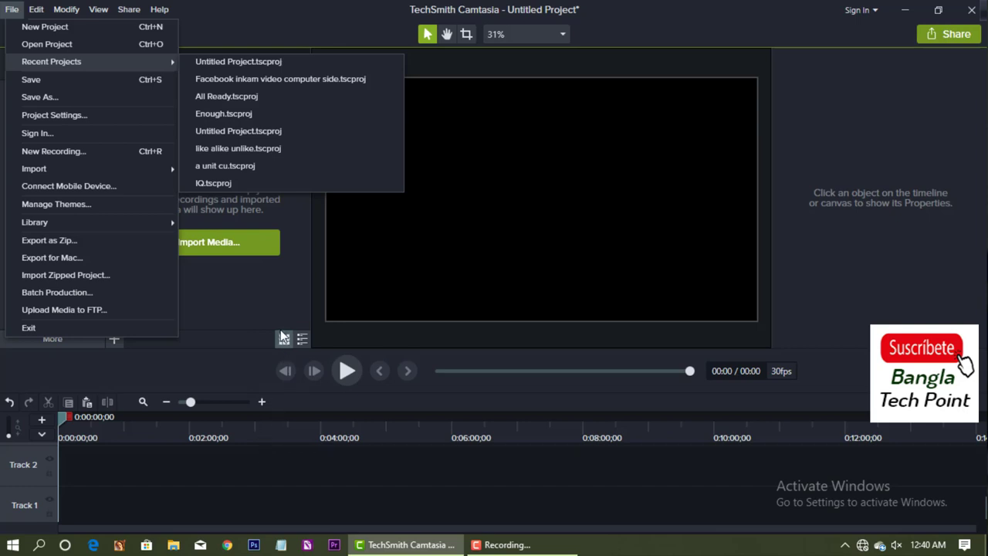
click(241, 307)
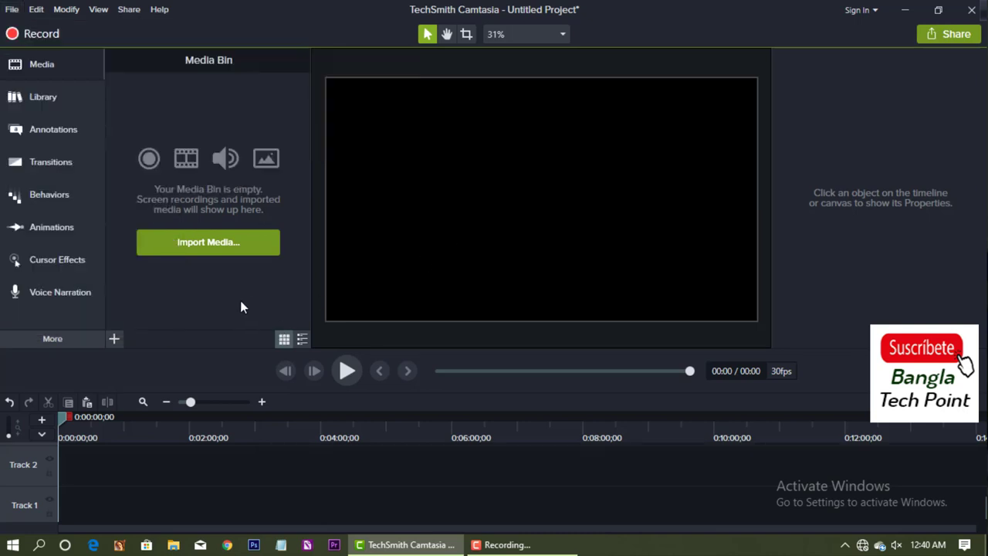
click(11, 10)
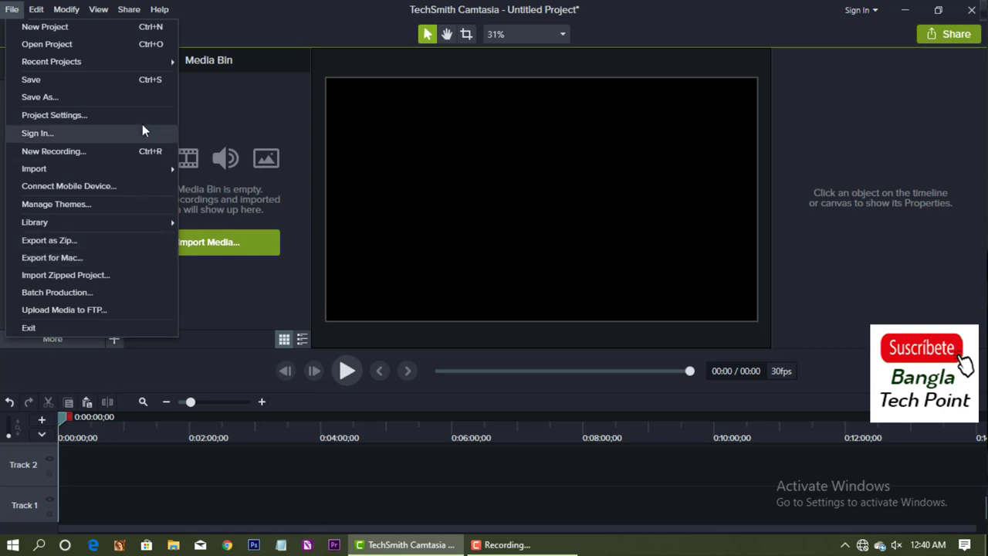
click(250, 109)
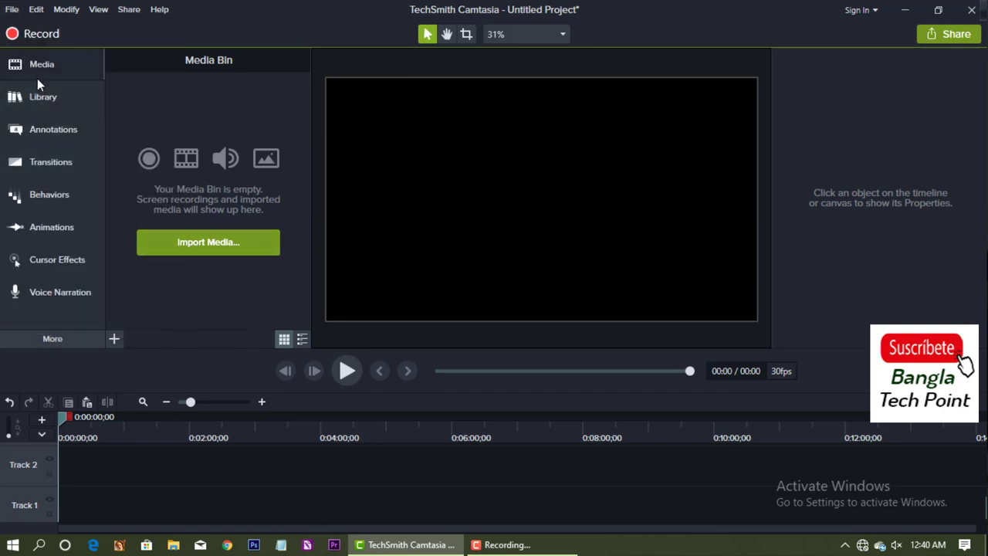
click(2, 3)
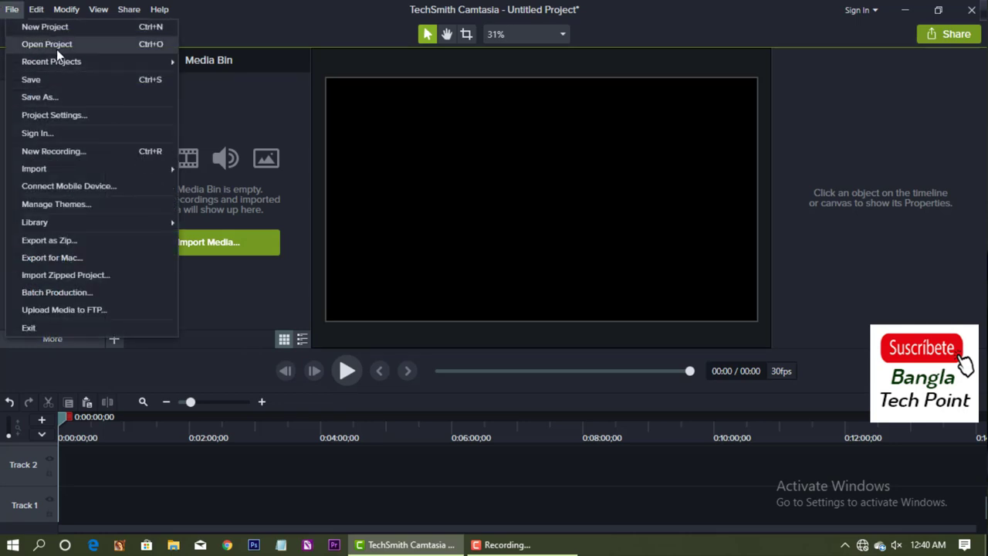
click(258, 162)
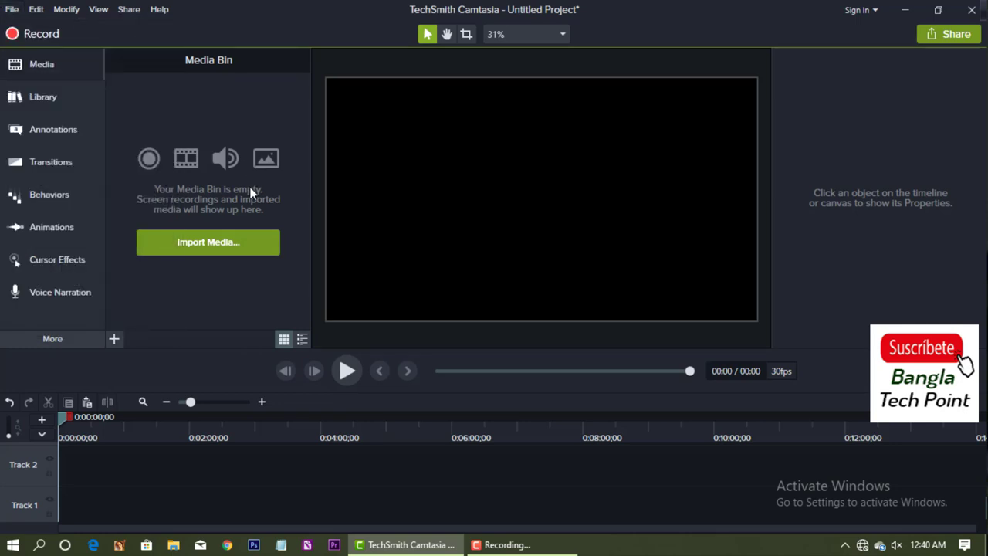
Step: Import the Untitled Project video from the ELB (F:) drive into the media bin
click(113, 340)
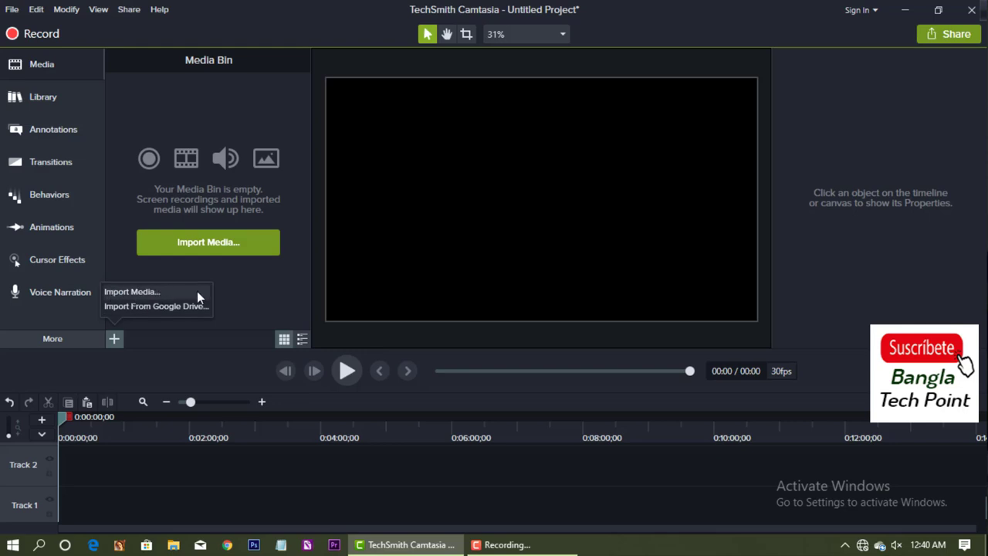
click(241, 240)
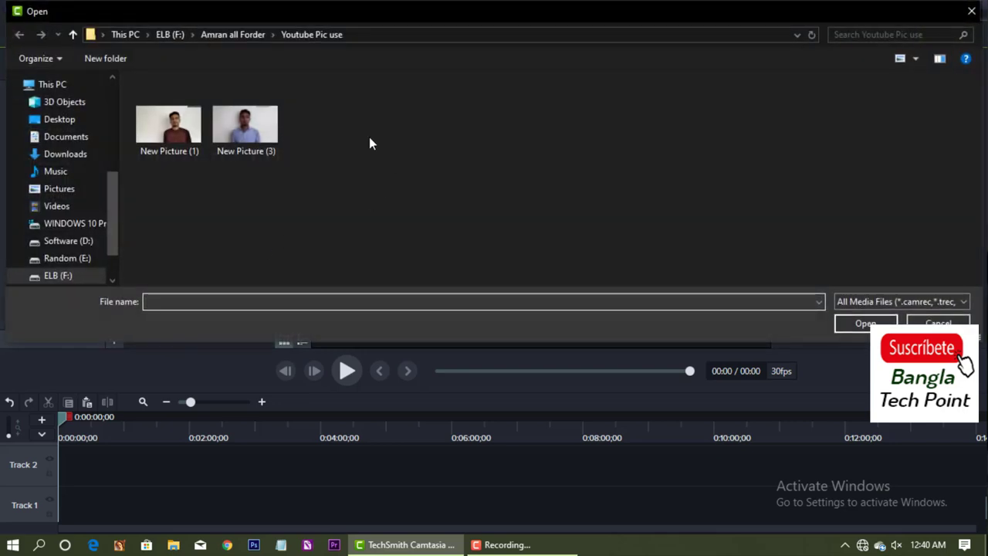
click(74, 34)
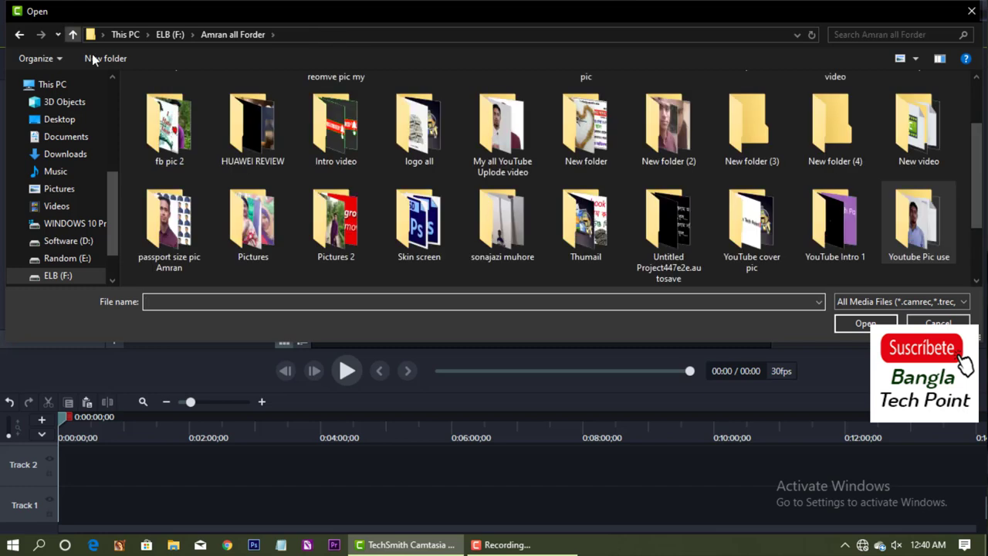
click(73, 34)
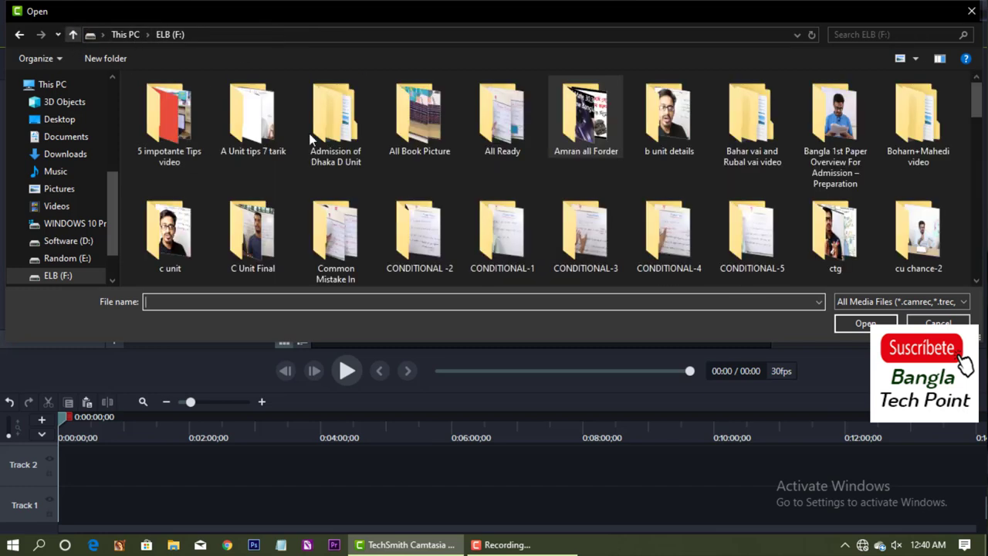
double_click(369, 153)
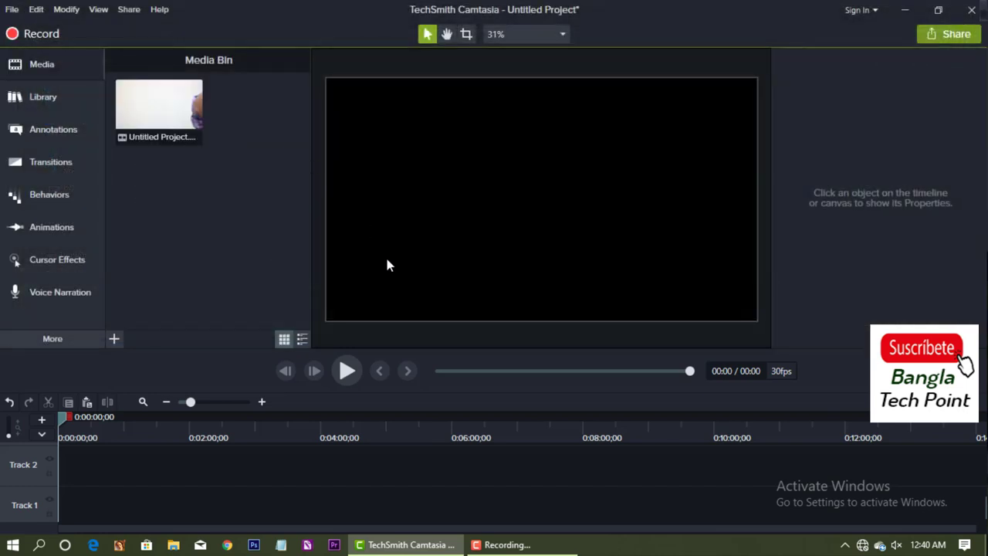
Step: Add the imported Untitled Project video from the media bin to the timeline at the playhead
right_click(193, 114)
click(153, 105)
right_click(157, 111)
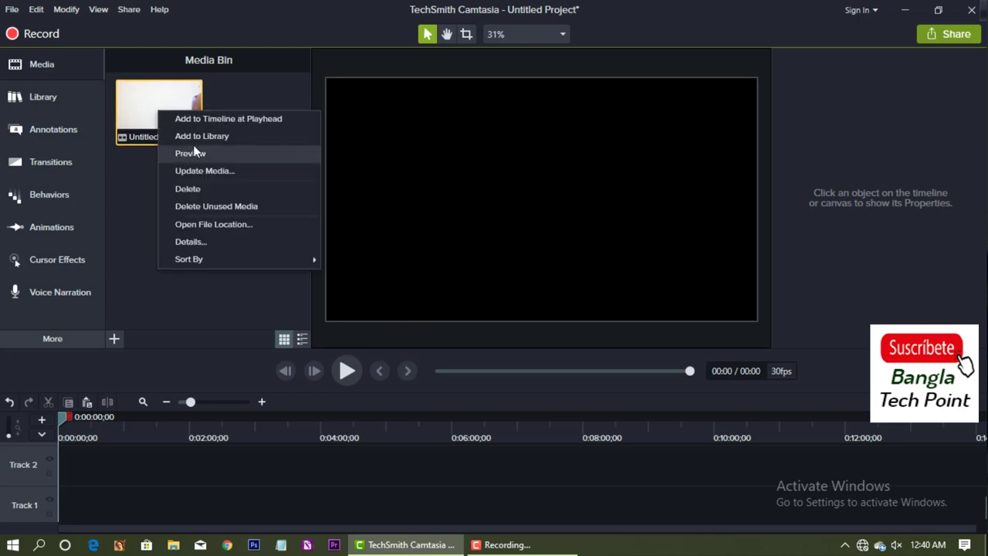
click(193, 120)
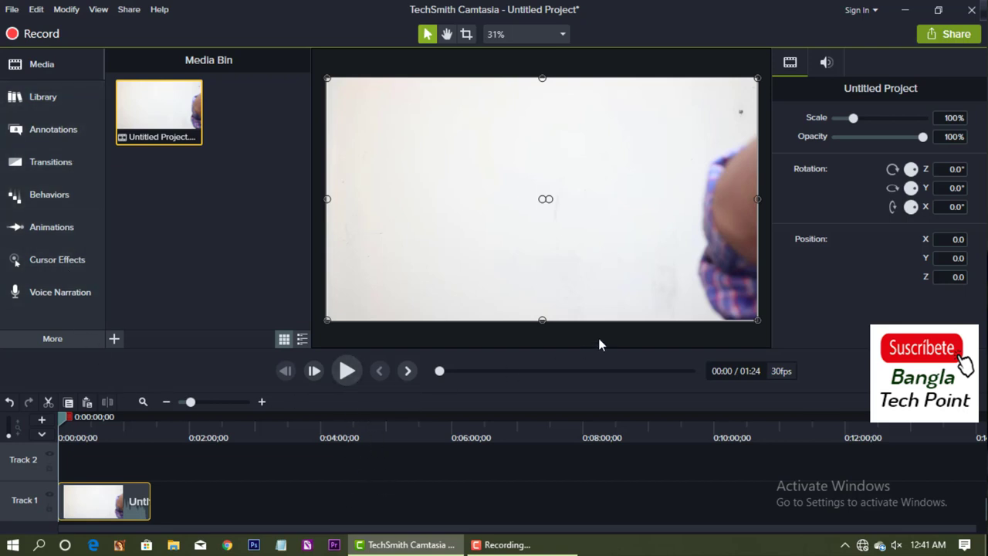
Step: Play the first seconds of the clip, pause it, and return the playhead to the start of the timeline
click(337, 377)
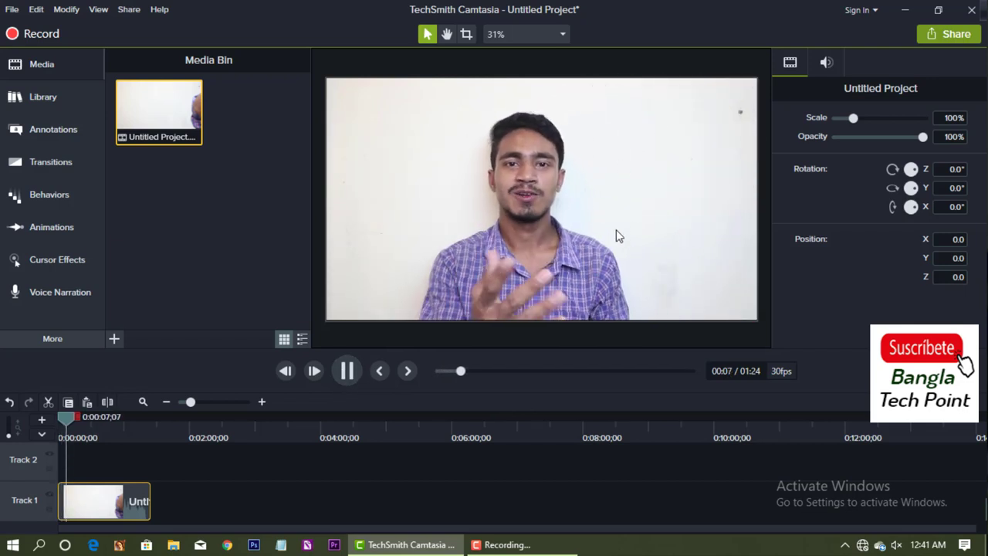
click(348, 372)
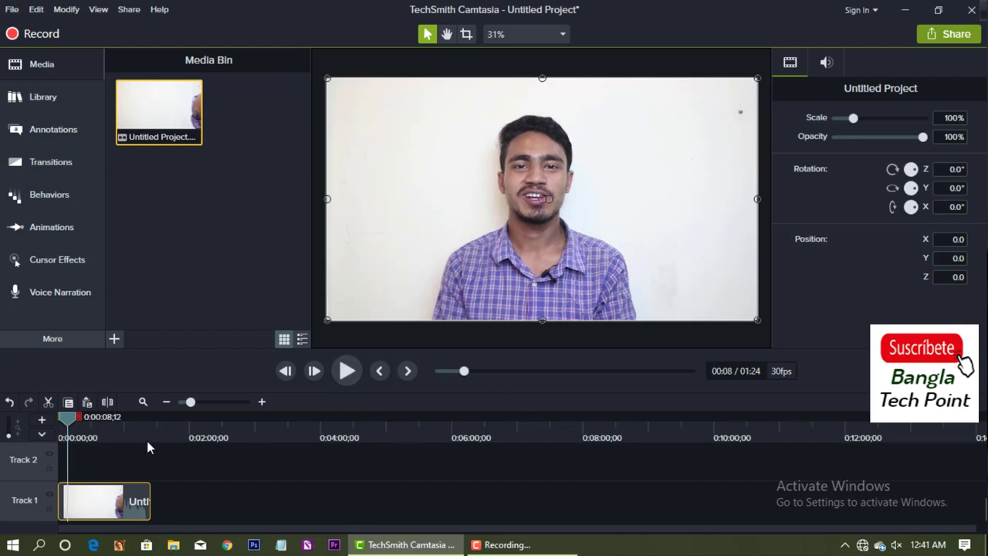
drag(71, 417, 31, 417)
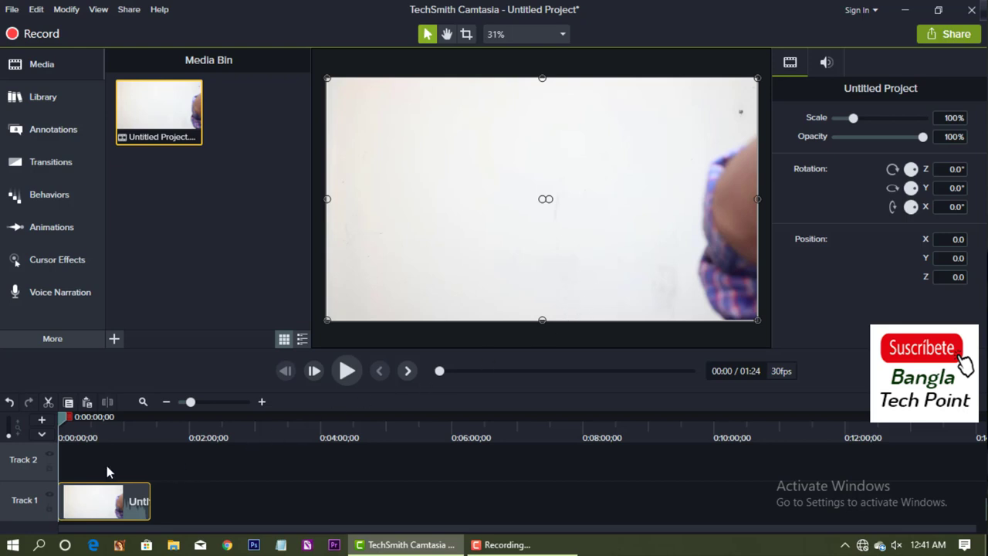
Step: Select the opening footage from the start to 0:00:06;25 and cut it from the timeline
click(231, 400)
click(184, 404)
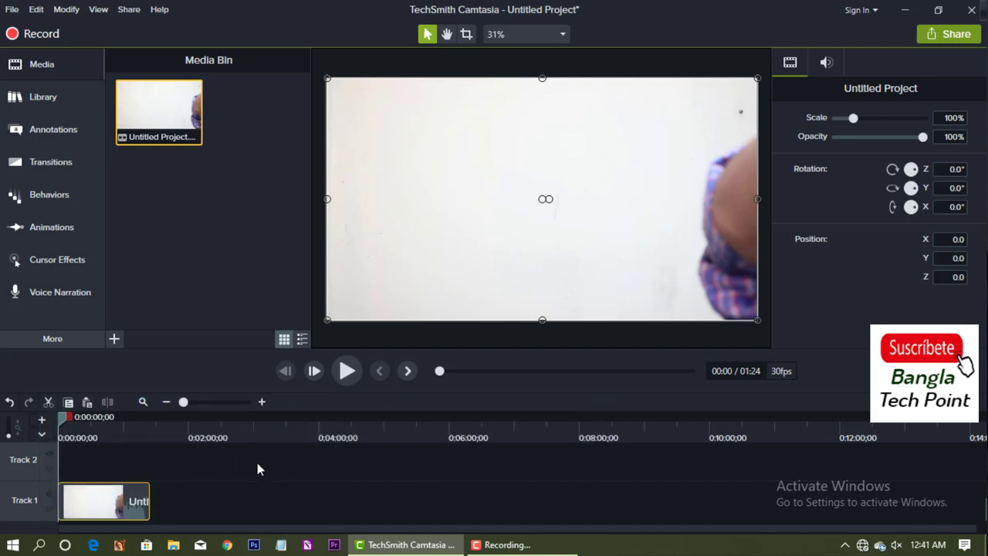
click(263, 401)
click(264, 401)
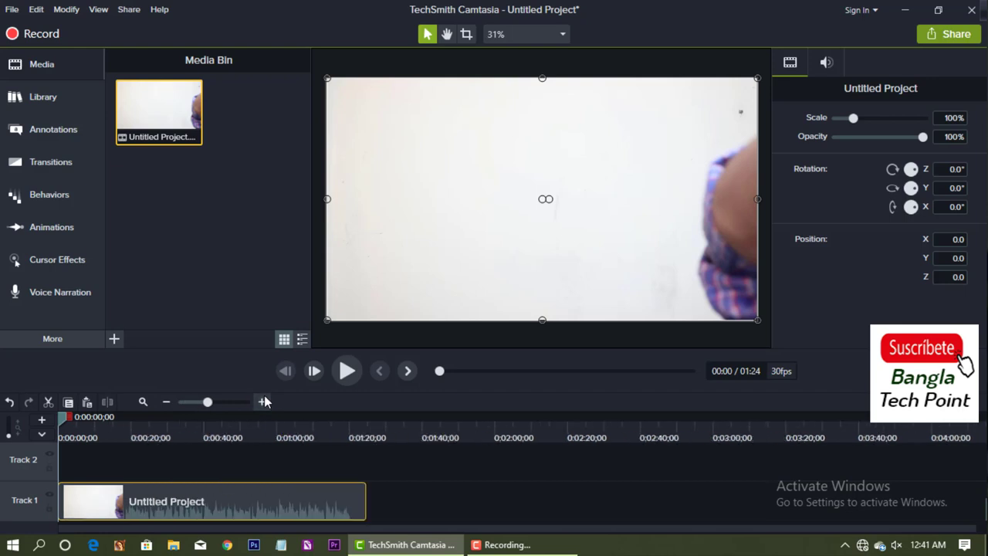
click(264, 400)
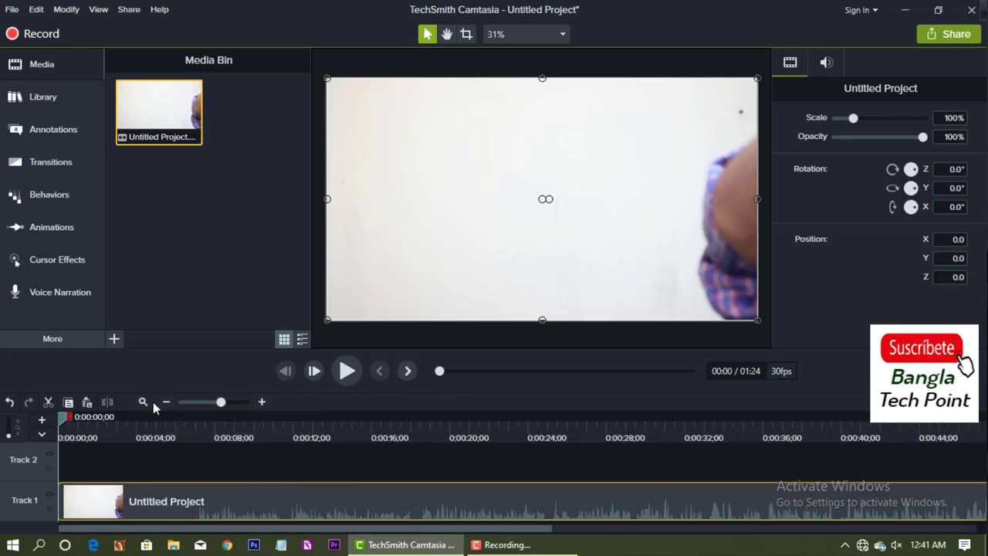
mouse_move(223, 399)
mouse_down()
mouse_move(194, 407)
mouse_move(239, 403)
mouse_move(197, 406)
mouse_move(232, 397)
mouse_up()
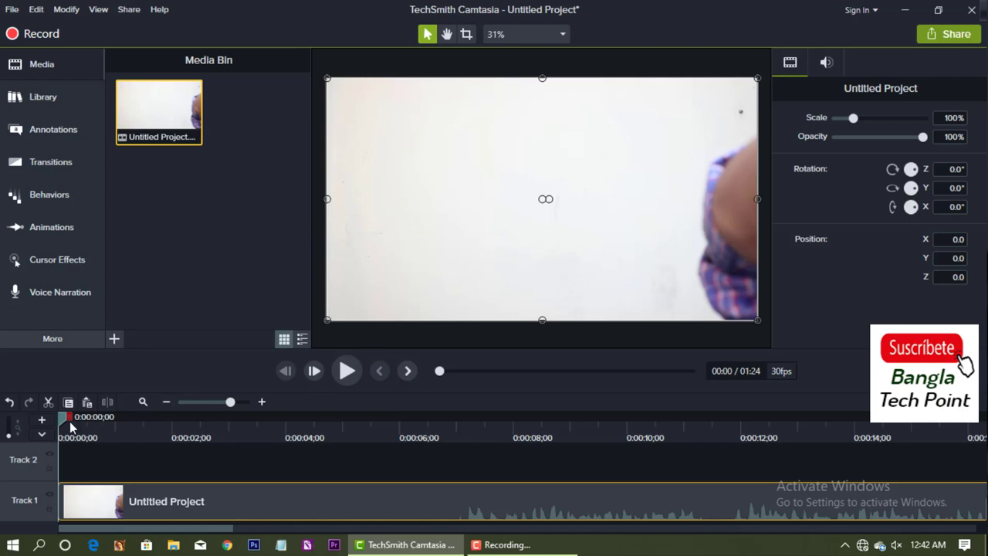
drag(70, 416, 447, 451)
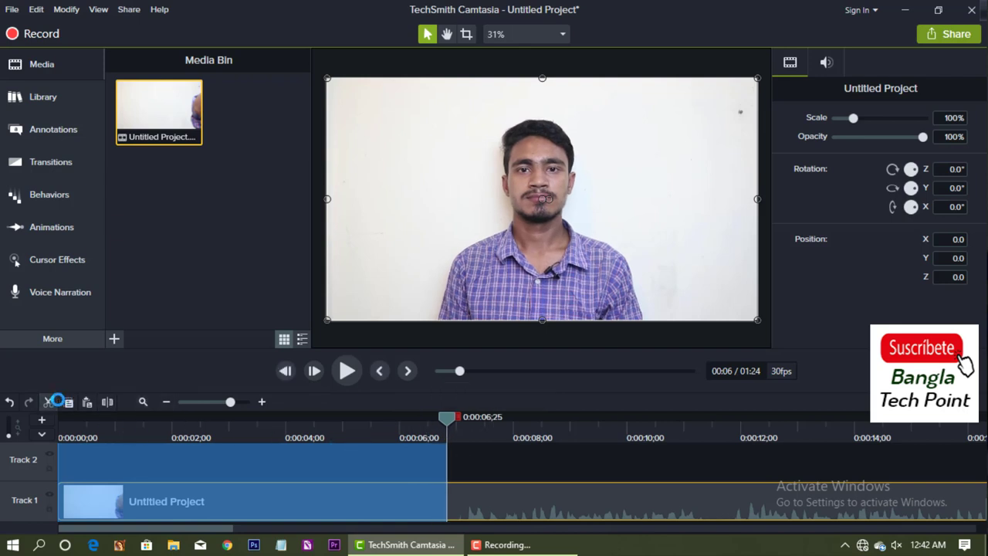
click(48, 402)
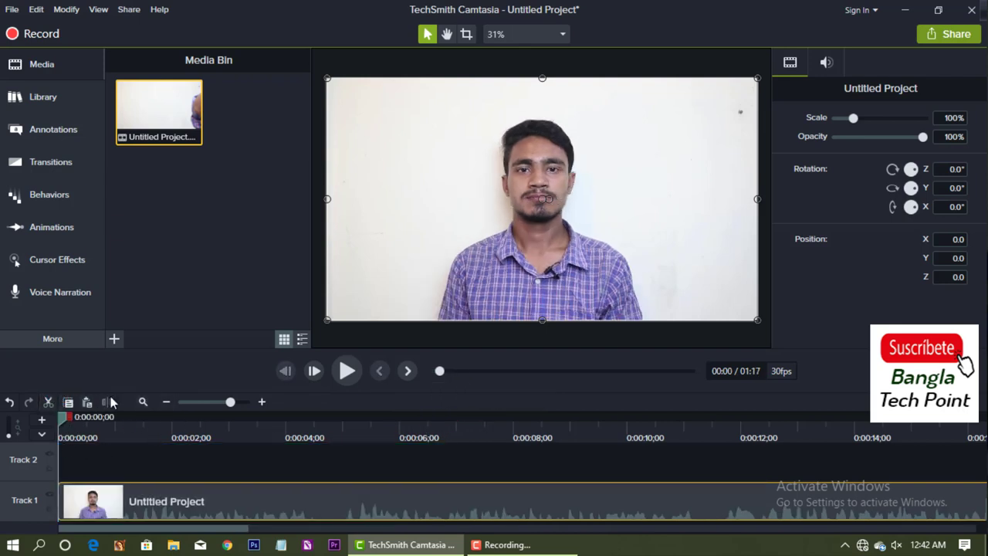
Step: Undo the cut of the opening footage and clear the time selection, returning the playhead to the start
key(ctrl+z)
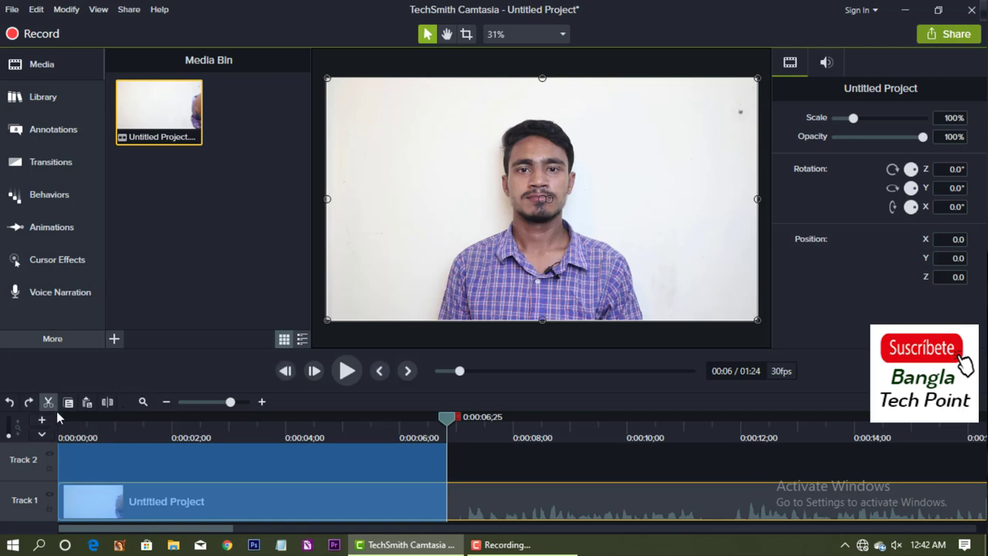
drag(450, 423, 11, 448)
drag(454, 423, 62, 422)
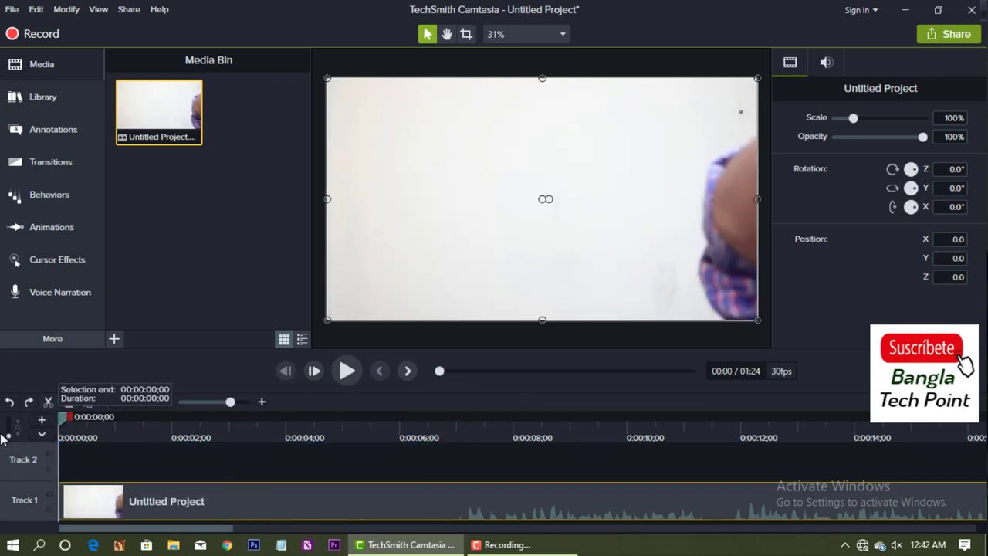
Step: Select the unwanted opening footage from the start to 0:00:06;24 and cut it from the timeline
click(114, 420)
drag(132, 427, 144, 432)
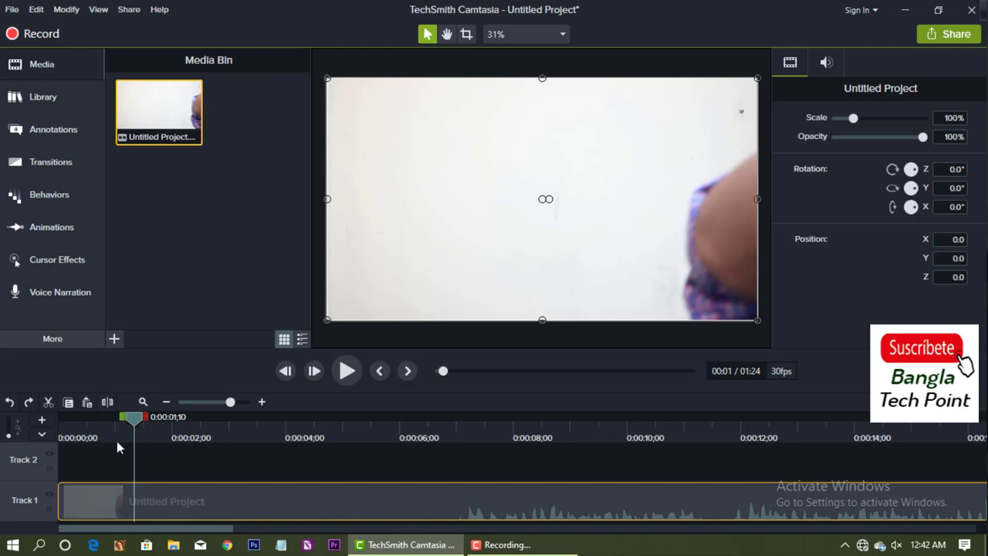
drag(133, 416, 116, 433)
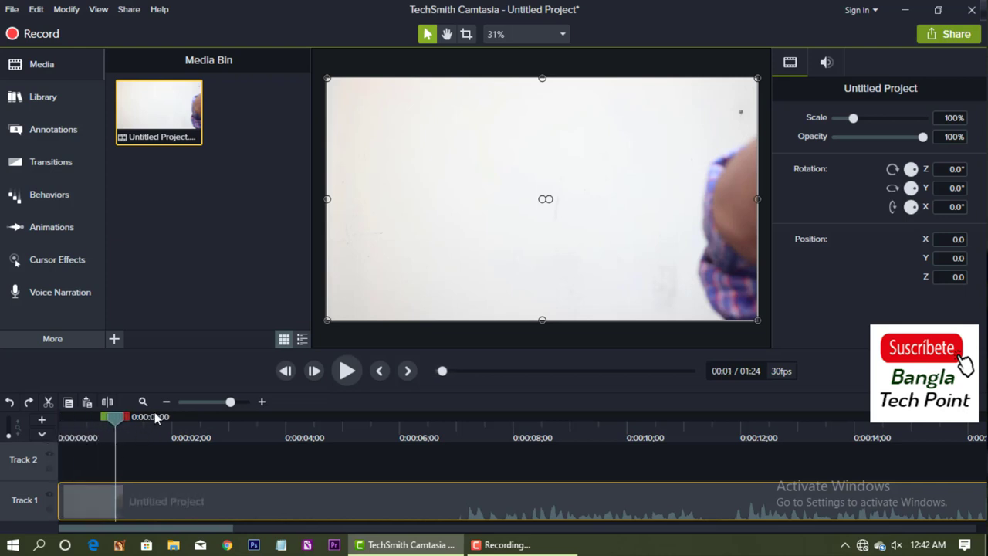
click(196, 402)
drag(112, 490, 2, 538)
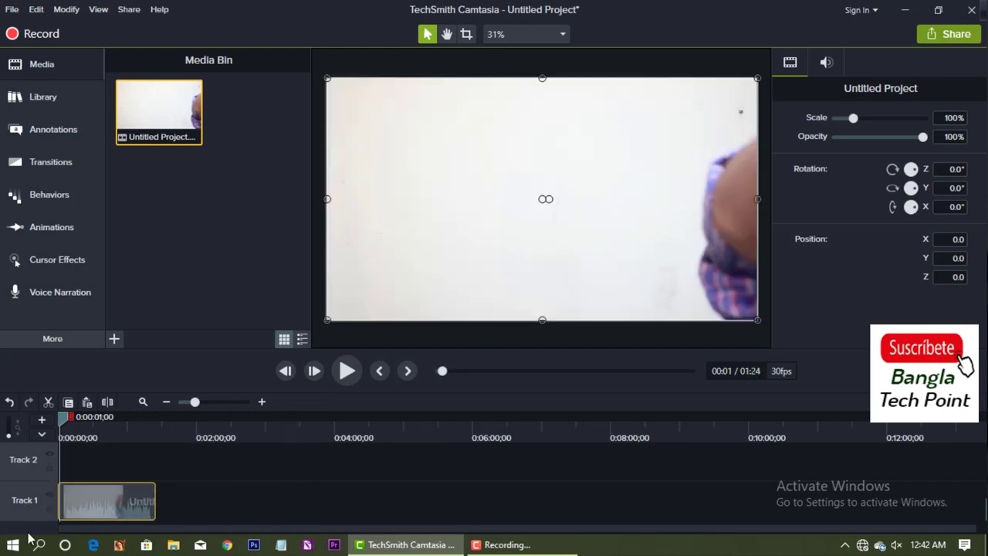
click(220, 402)
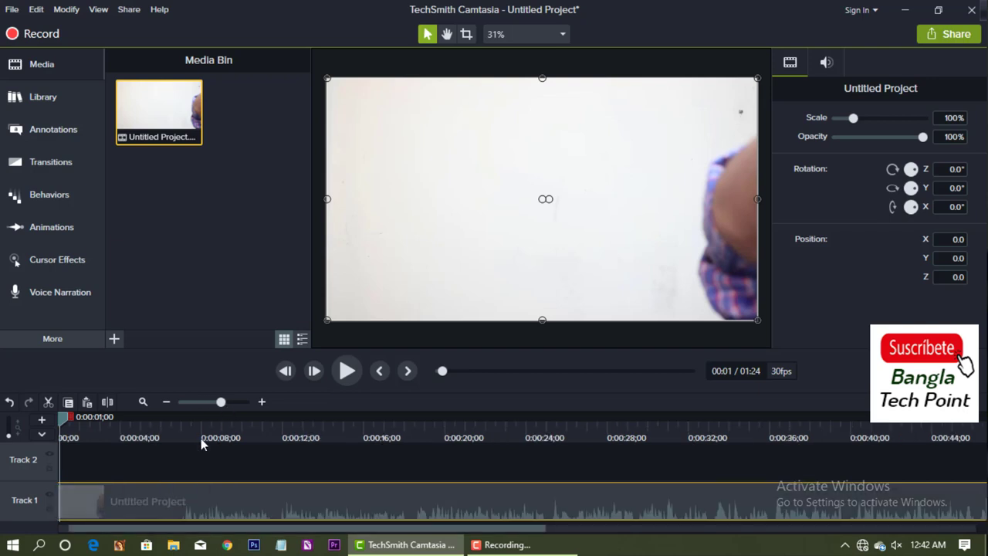
drag(66, 418, 206, 461)
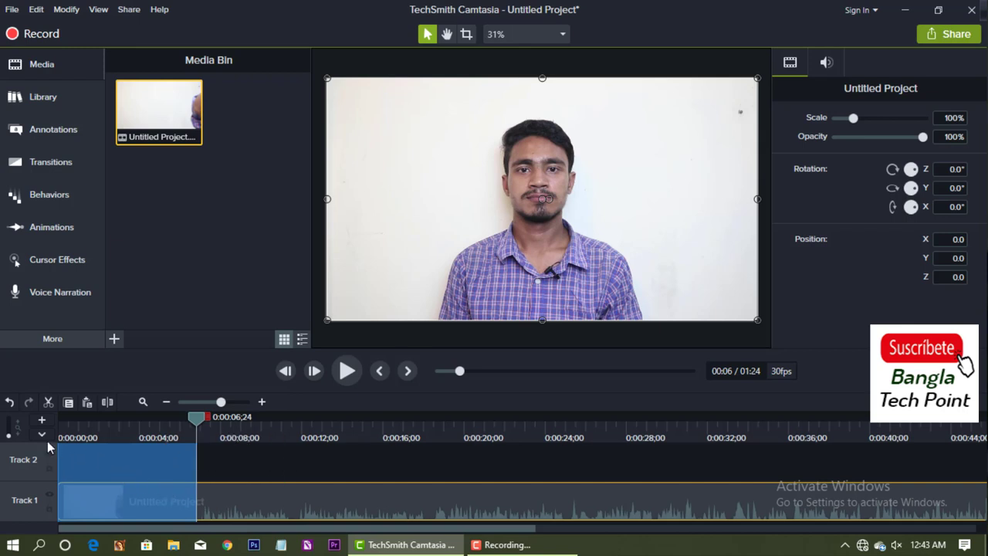
click(49, 402)
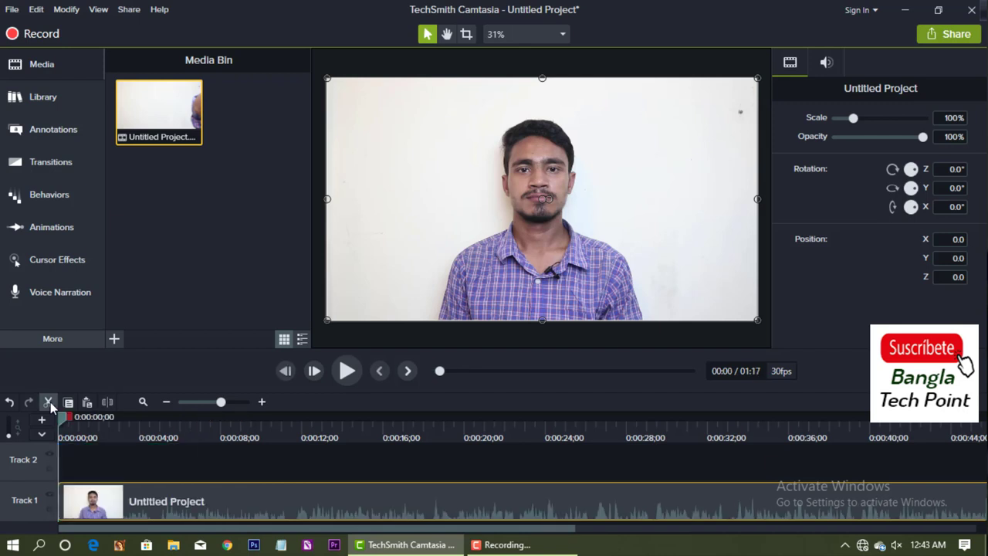
Step: Play the trimmed clip from the start to check its new opening
click(345, 372)
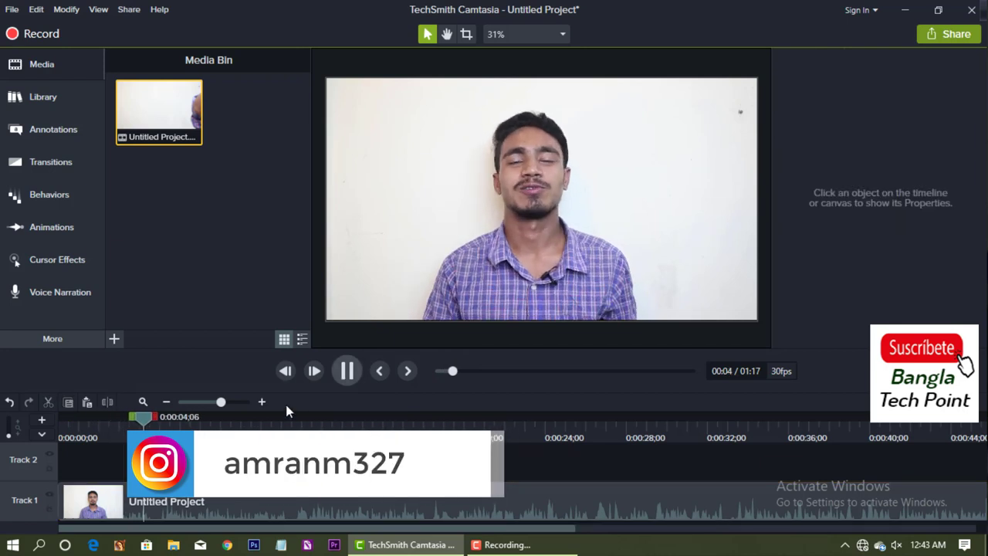
click(193, 405)
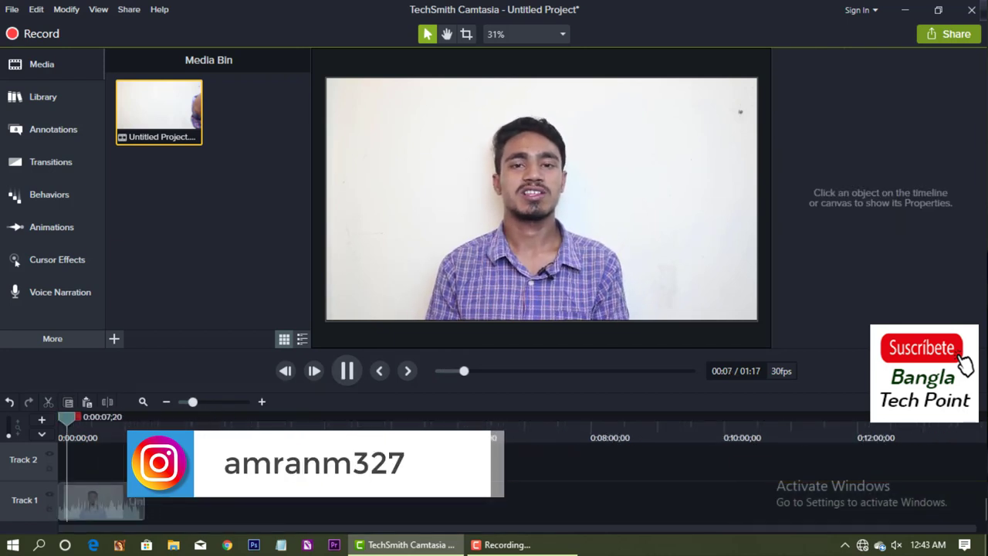
Step: Play the closing part of the clip from 0:01:07;10 to its end to find the unwanted footage
click(209, 402)
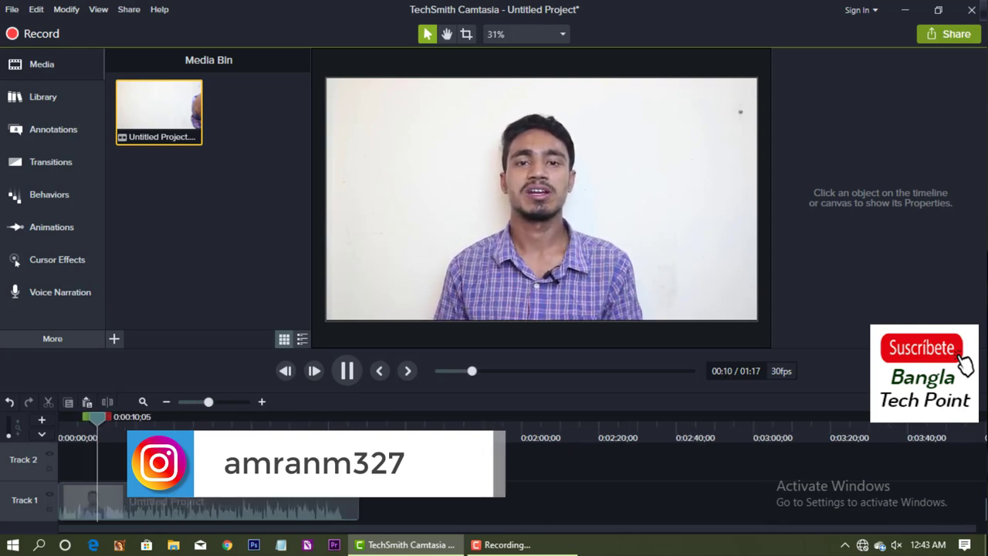
drag(108, 417, 318, 485)
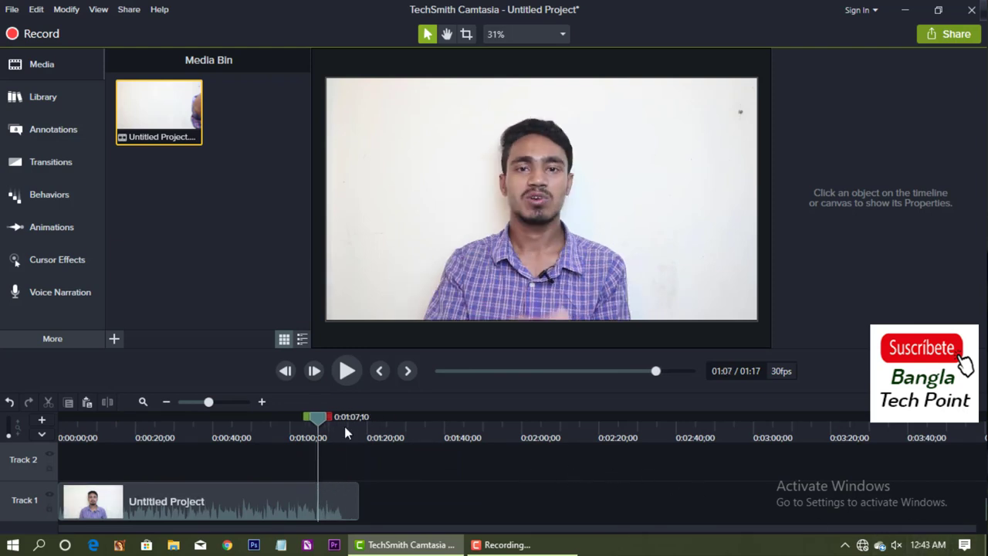
click(346, 371)
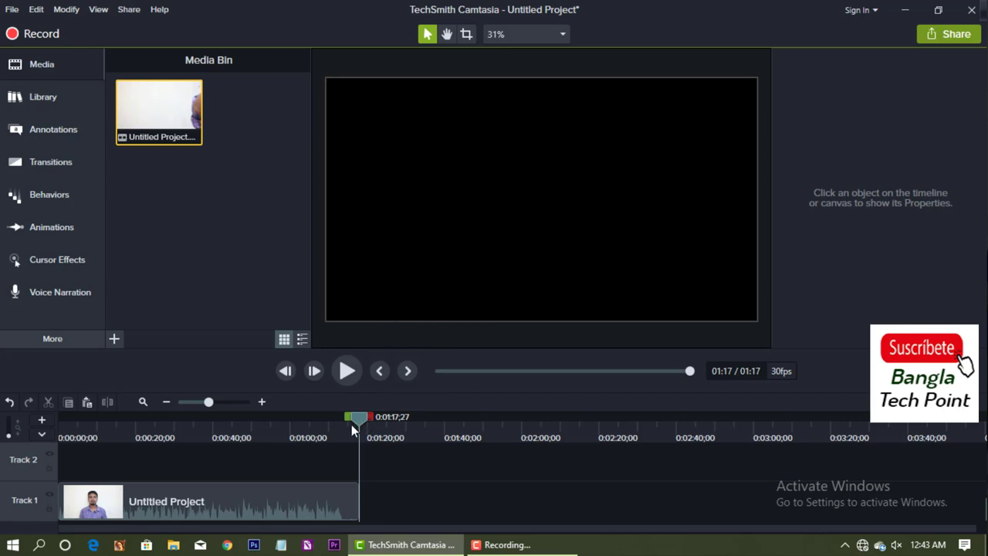
Step: Select the unwanted closing footage from 0:01:13;12 to the end of the clip and cut it from the timeline
click(235, 401)
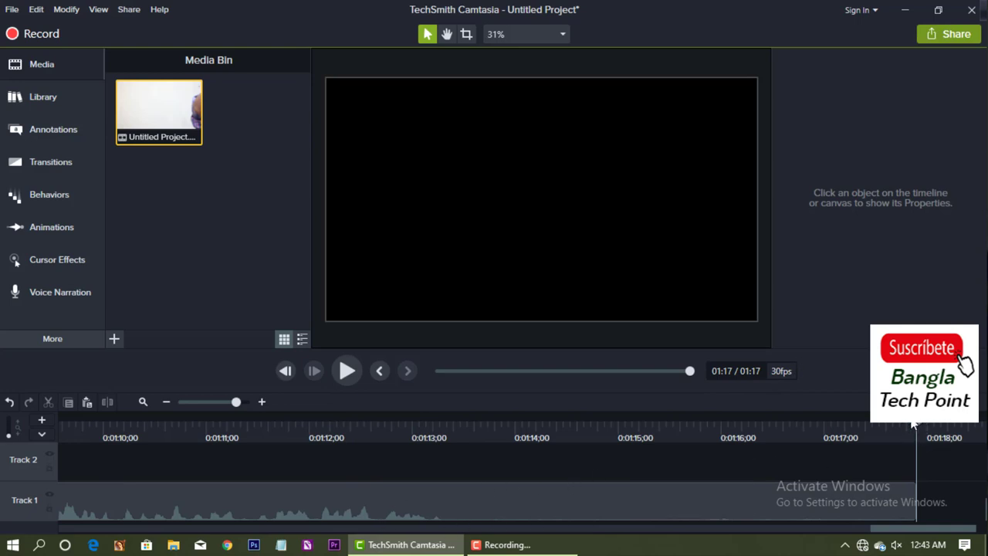
drag(930, 423, 430, 467)
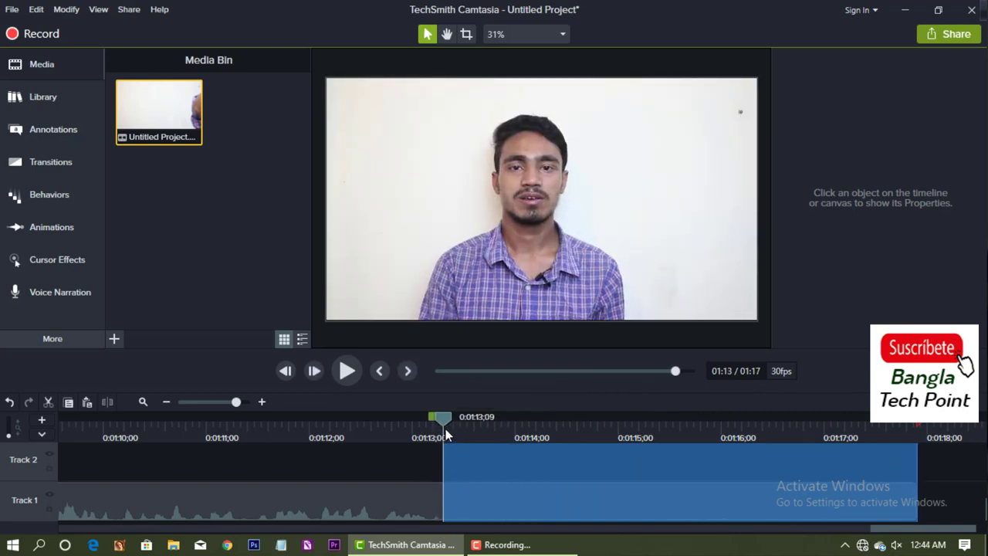
drag(431, 422, 439, 421)
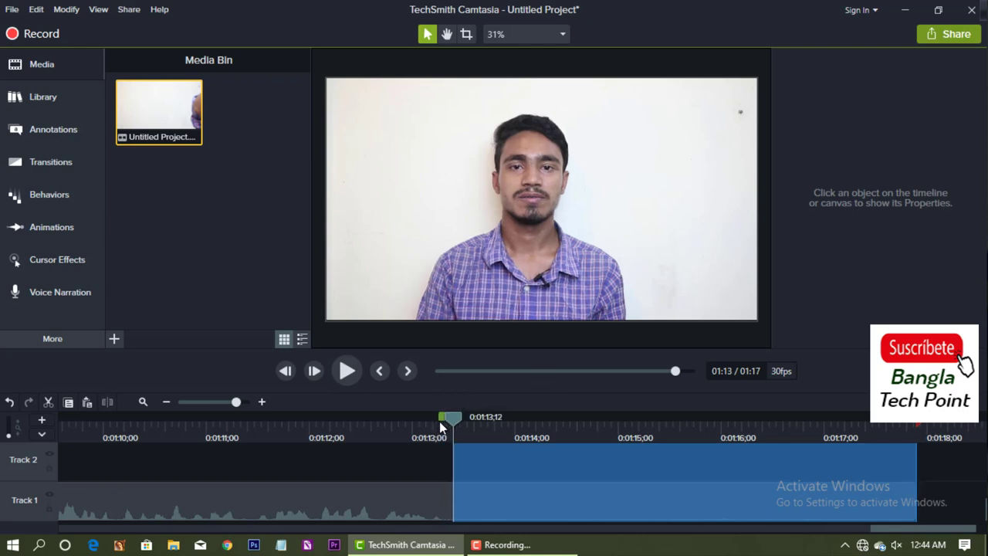
click(48, 402)
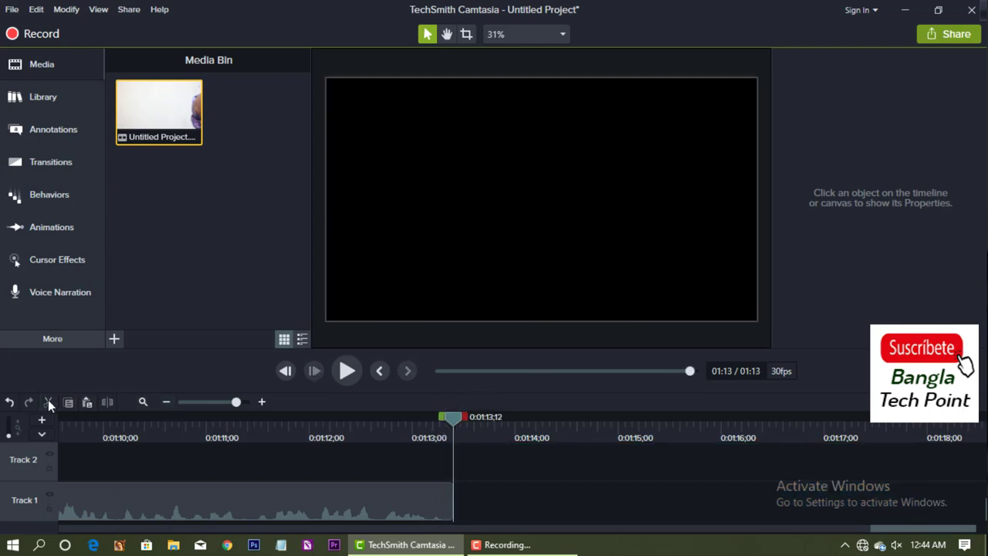
Step: Select the footage from 0:01:00;16 to the end of the clip and cut it from the timeline
drag(444, 421, 232, 420)
click(210, 402)
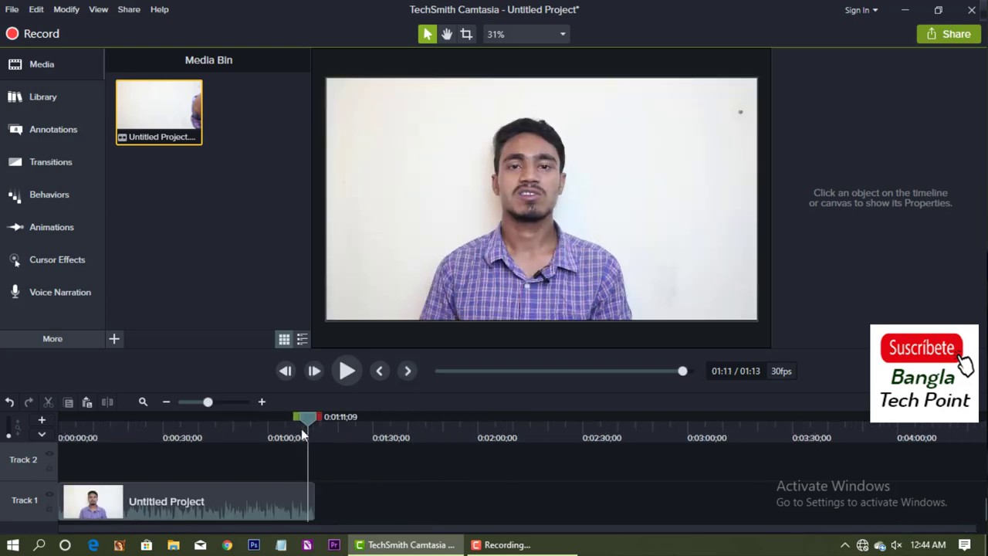
drag(310, 417, 259, 422)
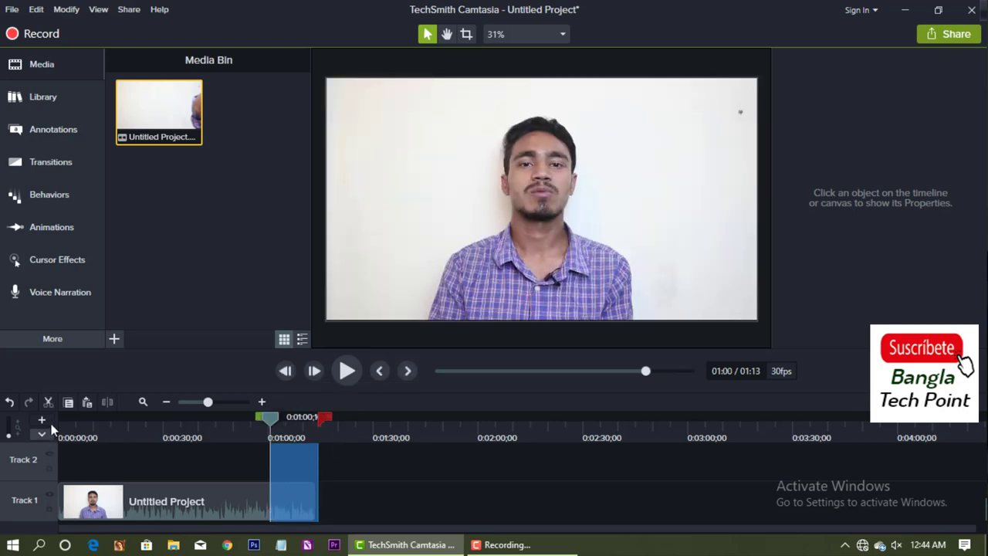
click(48, 402)
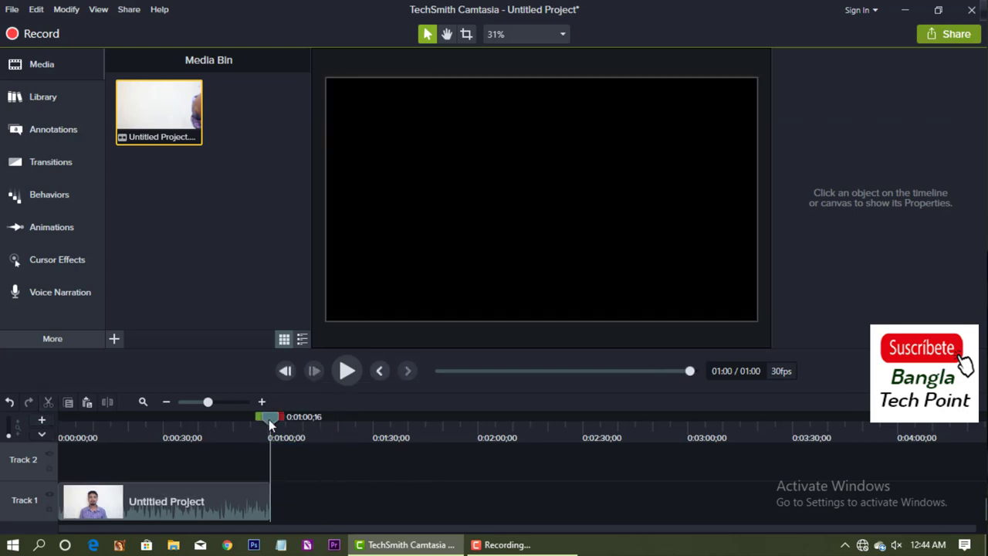
Step: Play the shortened clip from its start and undo the last cut of its ending
click(348, 385)
click(348, 383)
click(349, 380)
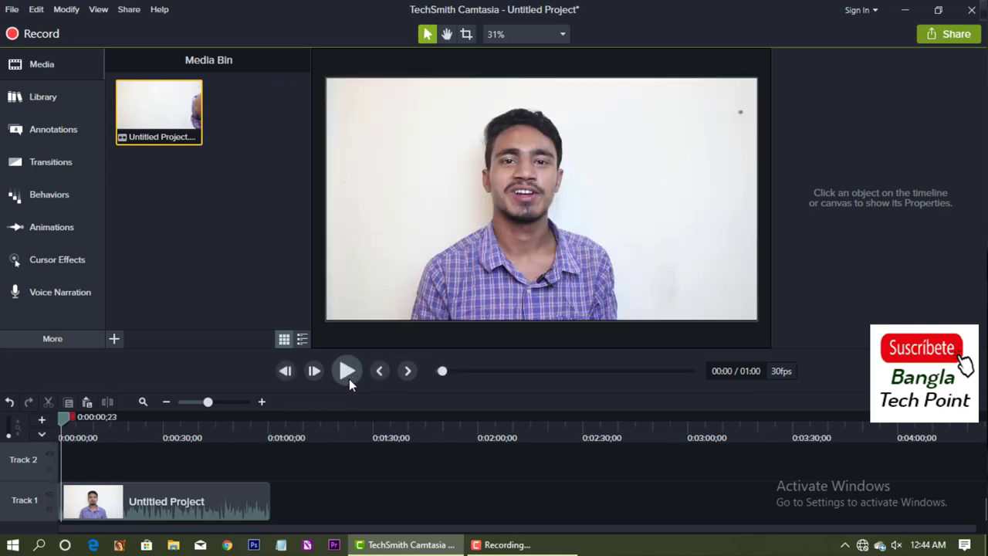
drag(59, 422, 277, 481)
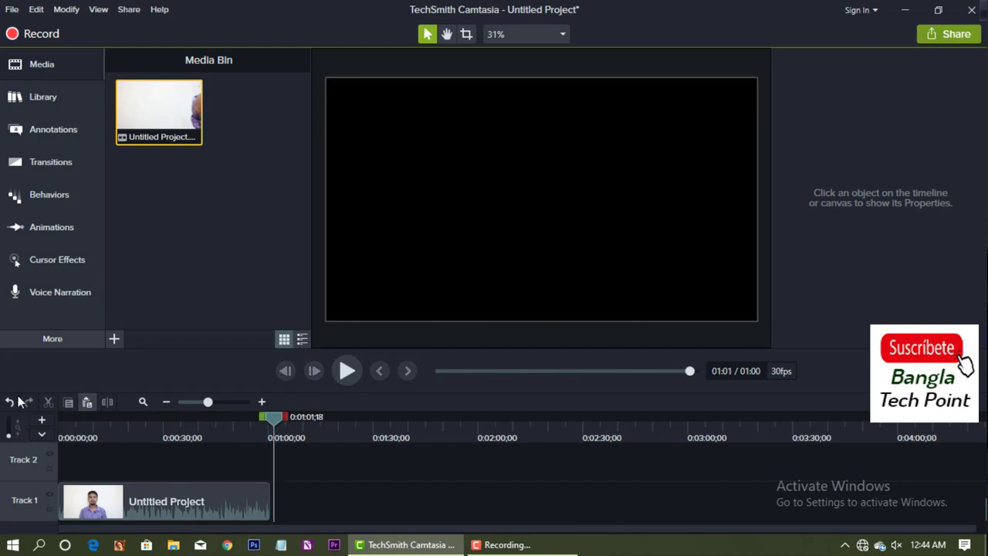
click(11, 402)
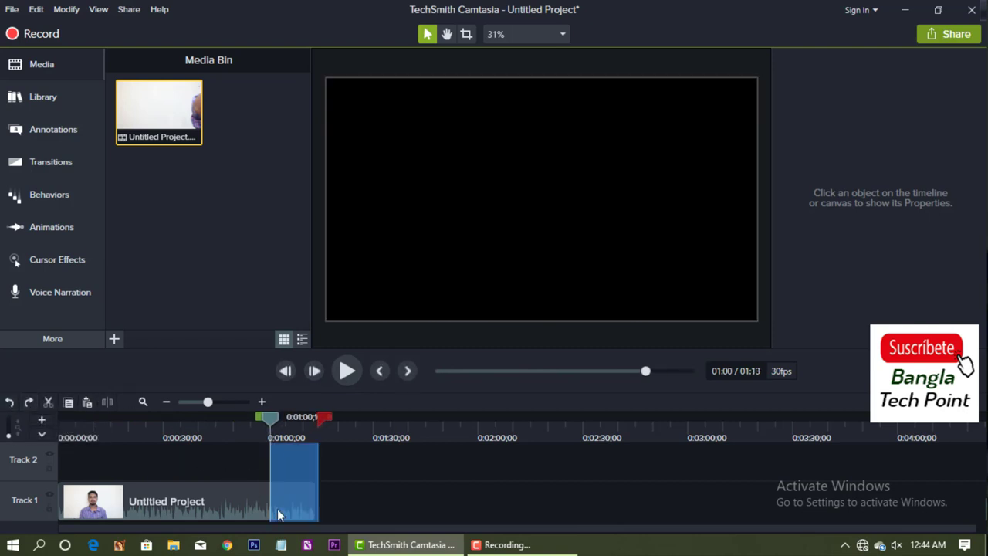
Step: Play briefly from the one-minute mark, select the range from 0:01:00;23 to 0:01:20;25 and cut it from the timeline
mouse_move(323, 418)
mouse_down()
mouse_move(280, 429)
mouse_move(281, 417)
mouse_move(298, 421)
mouse_move(271, 417)
mouse_up()
click(346, 370)
click(352, 371)
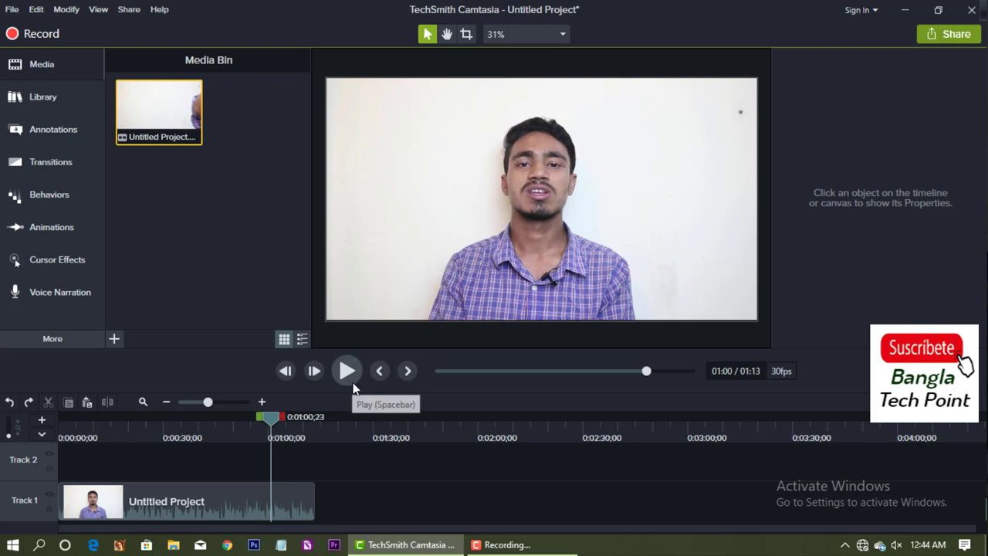
drag(286, 417, 341, 440)
click(47, 401)
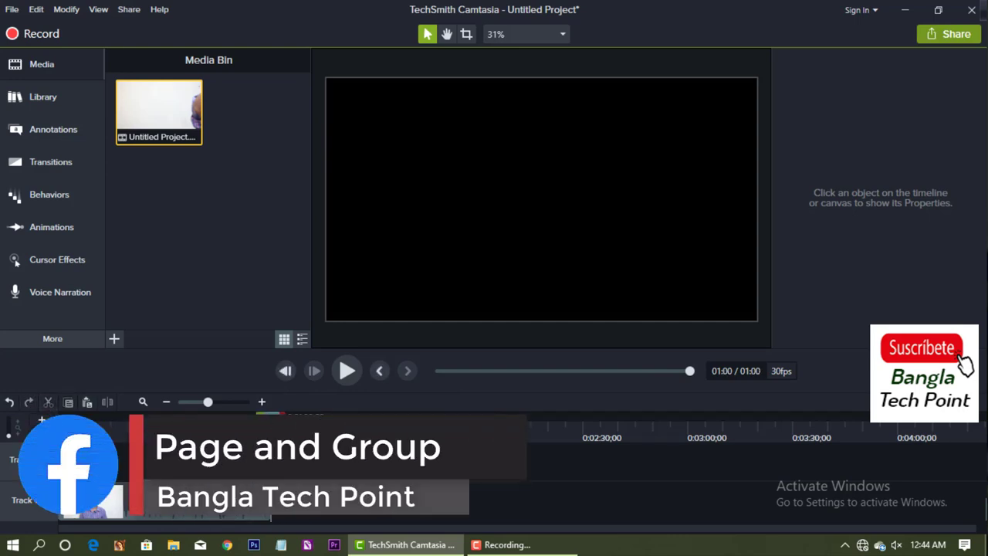
Step: Undo the last cut, clear the time selection and return the playhead to the start of the timeline
key(ctrl+z)
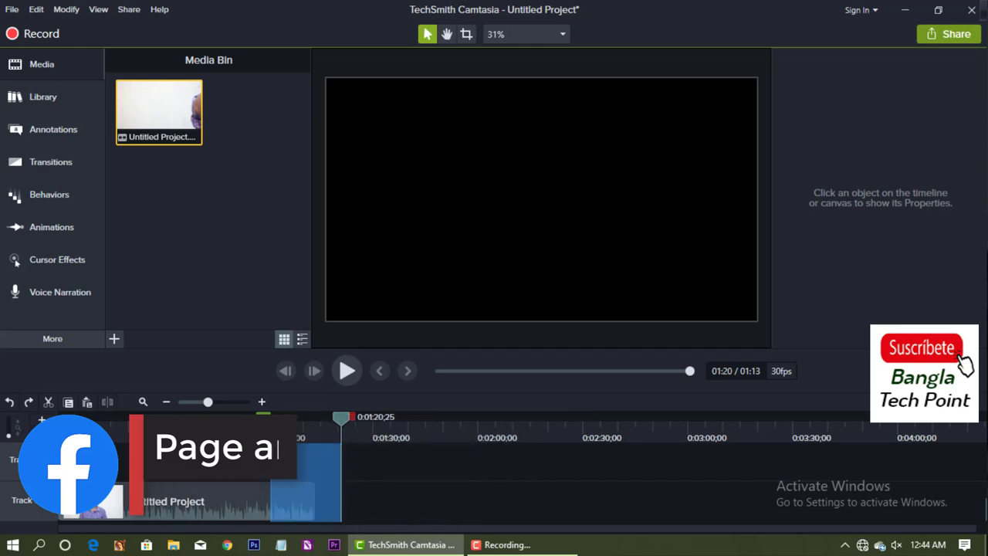
drag(360, 417, 268, 417)
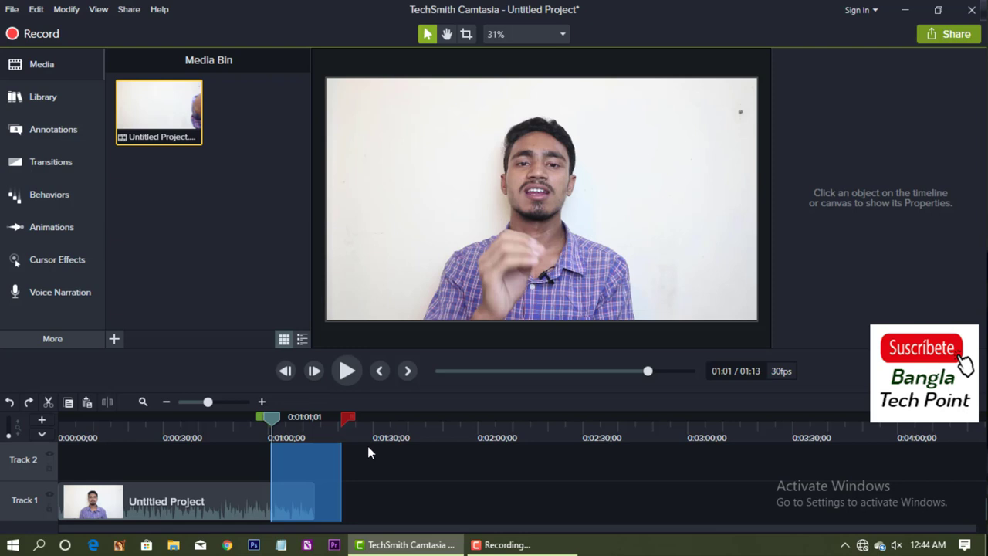
mouse_move(348, 417)
mouse_down()
mouse_move(272, 439)
mouse_move(293, 417)
mouse_move(64, 424)
mouse_up()
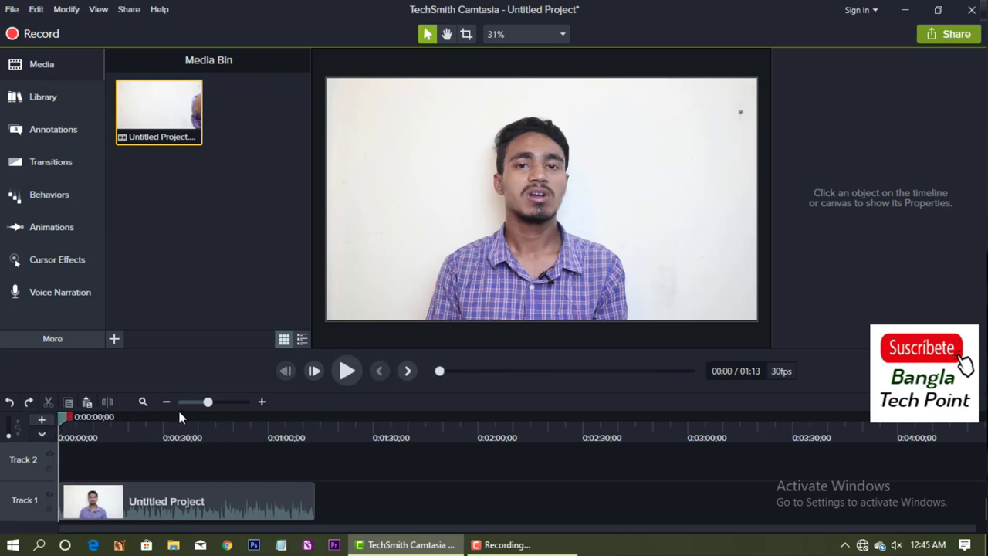
click(166, 494)
click(436, 510)
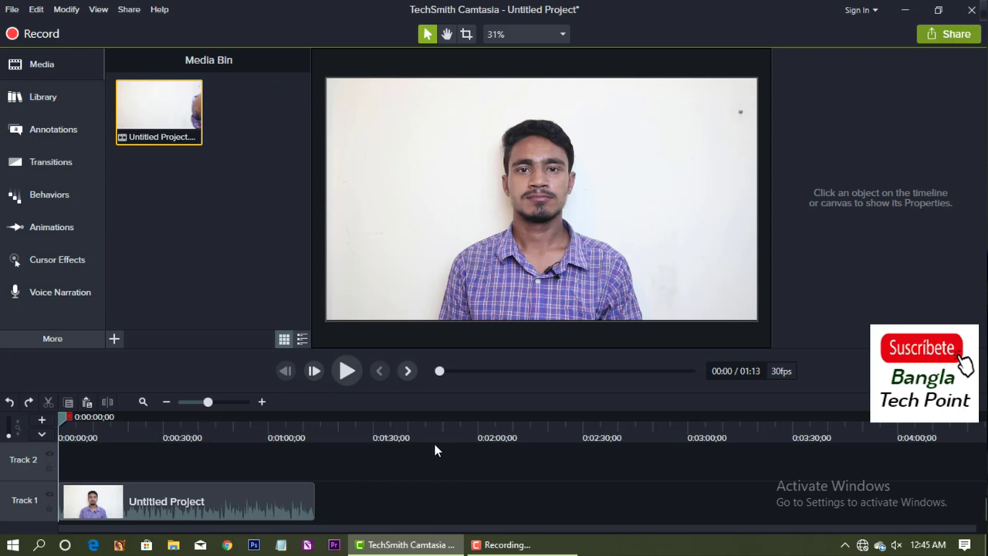
click(115, 340)
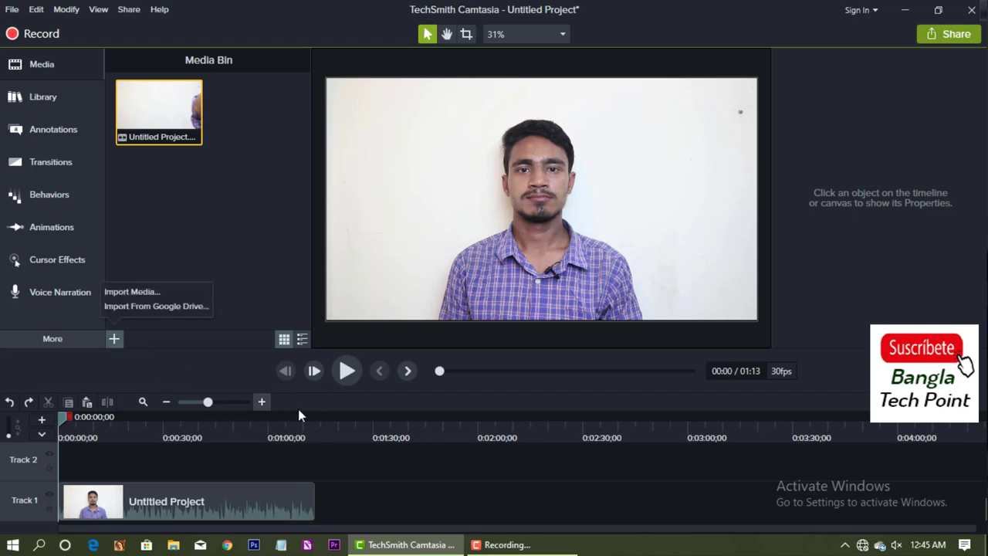
click(132, 292)
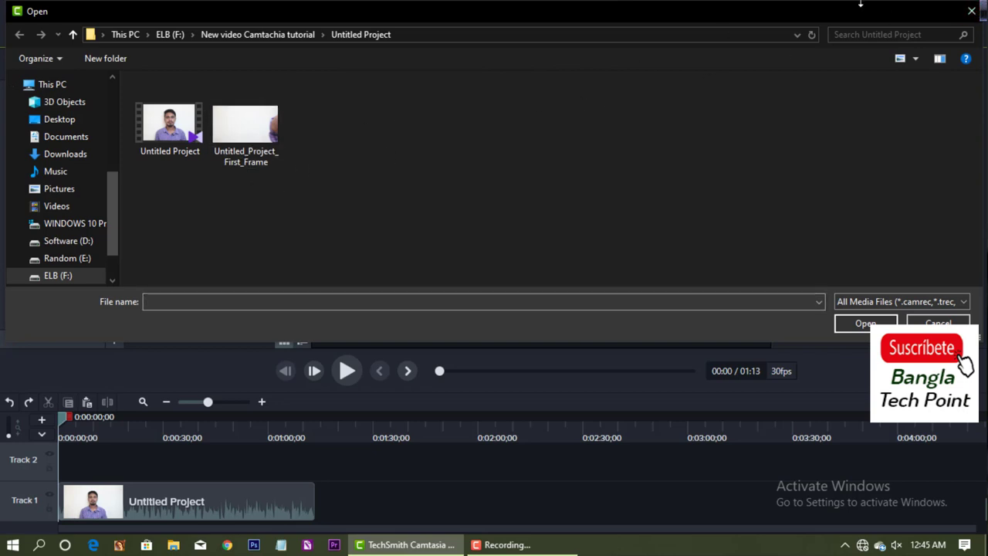
click(971, 11)
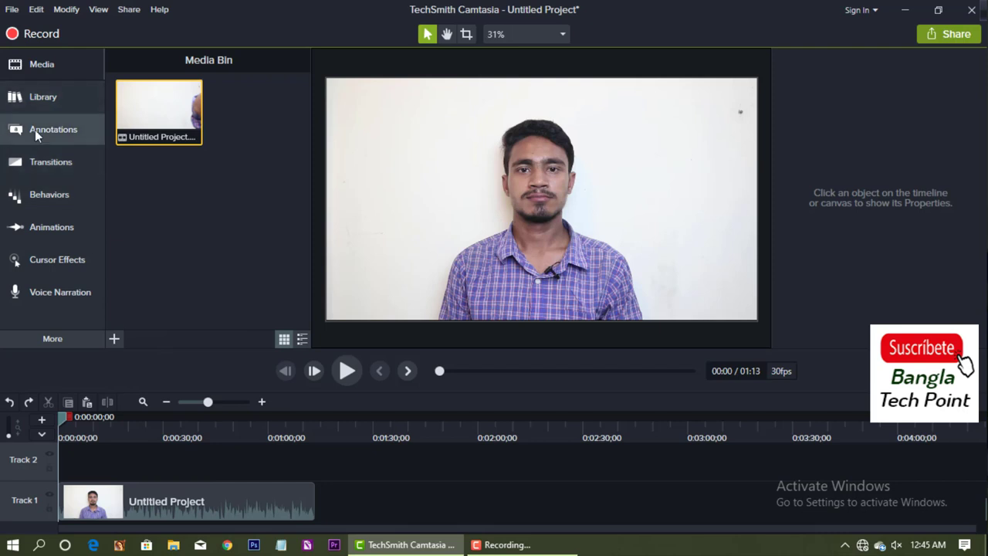
Step: Add the library intro listed directly below Intro 2 Bangla Tech to the timeline at the playhead
click(56, 106)
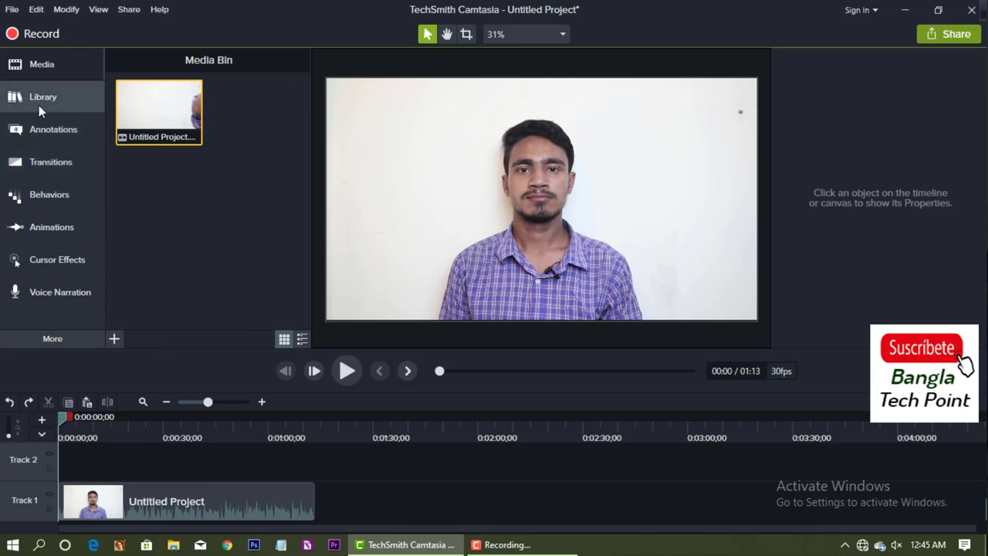
scroll(262, 258, down, 4)
scroll(263, 255, up, 5)
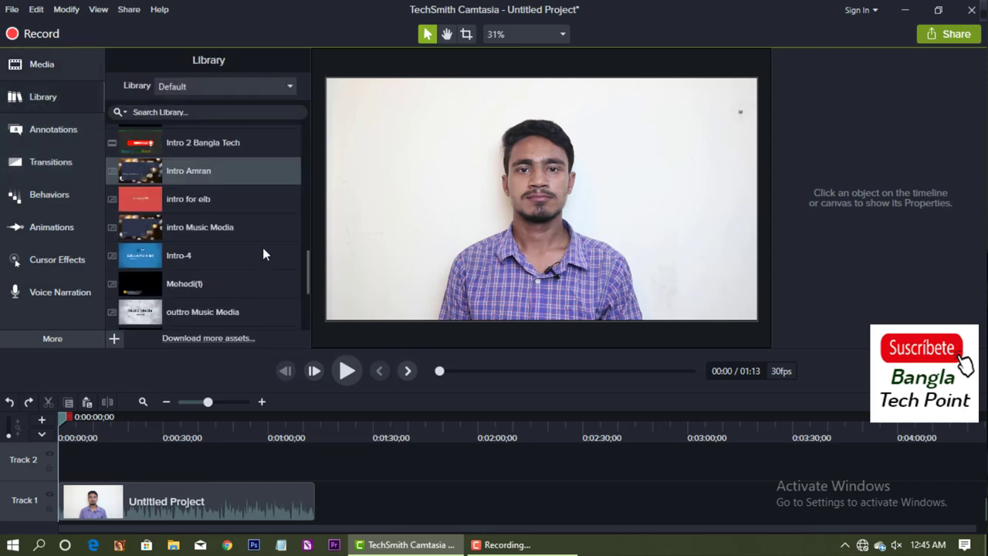
right_click(176, 275)
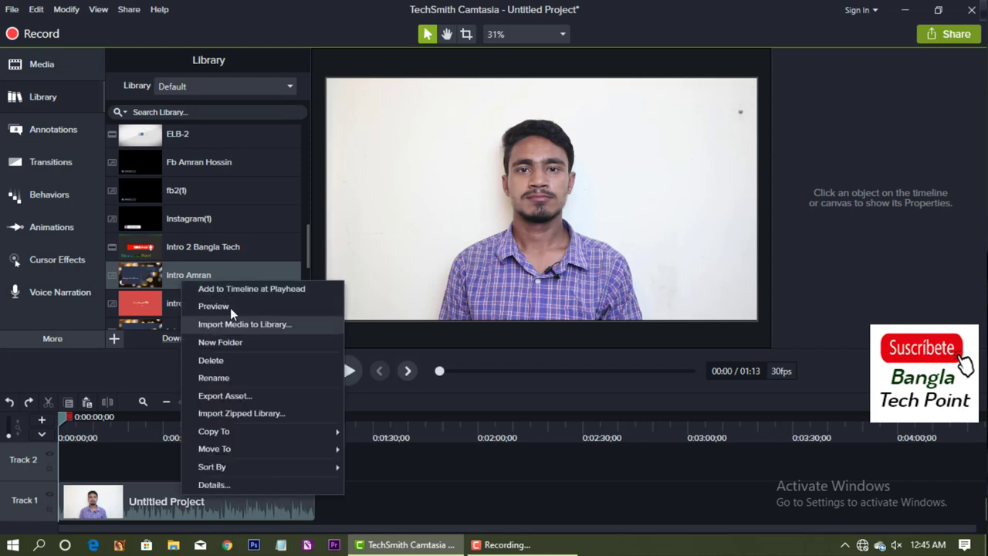
click(241, 288)
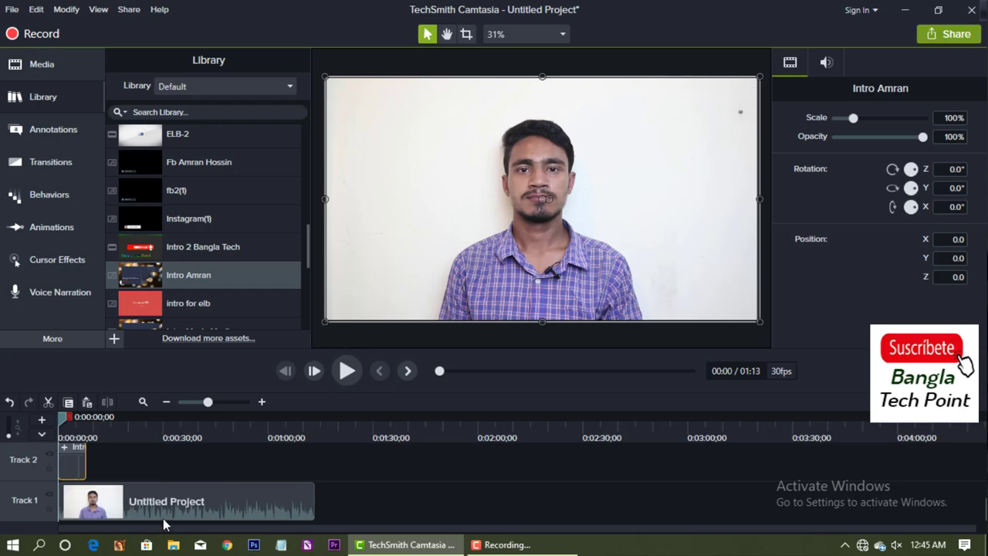
Step: Preview the intro from the start with the speaker volume raised to 58, and set the volume back to 0
click(347, 371)
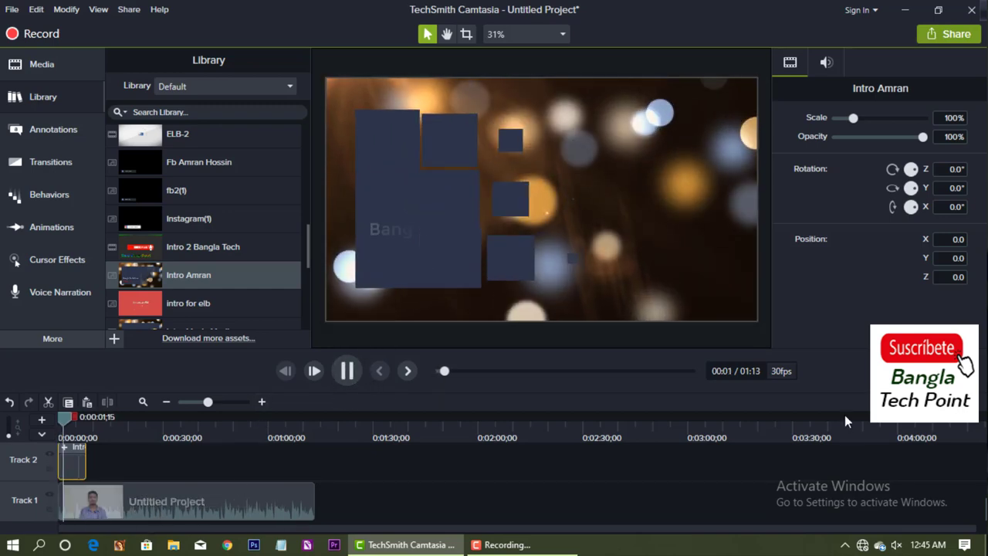
click(897, 544)
click(847, 514)
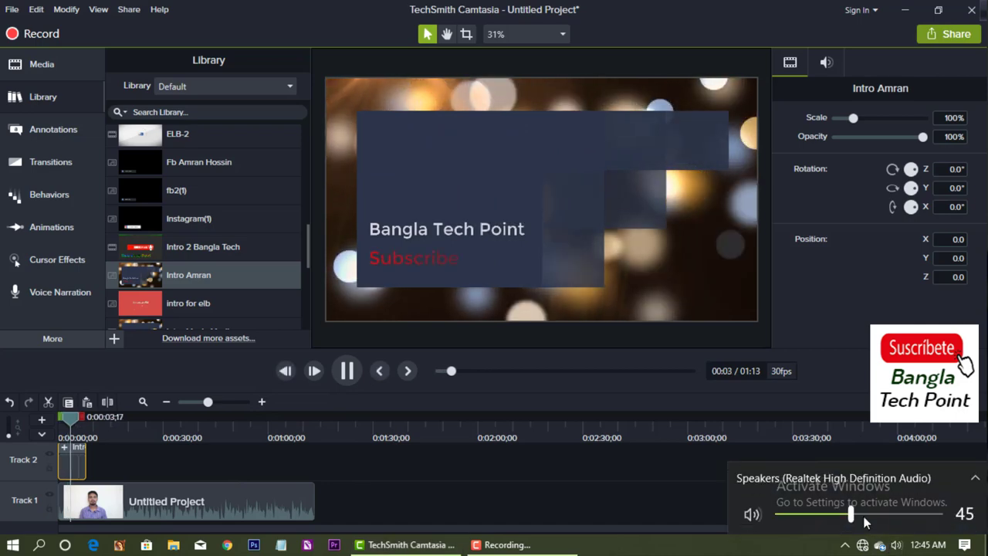
scroll(859, 522, up, 8)
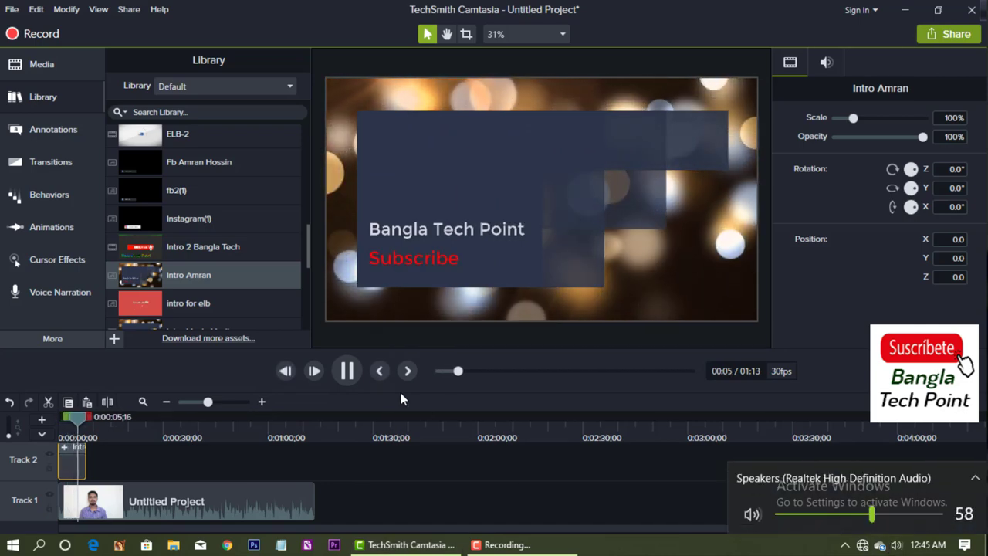
click(348, 372)
click(174, 485)
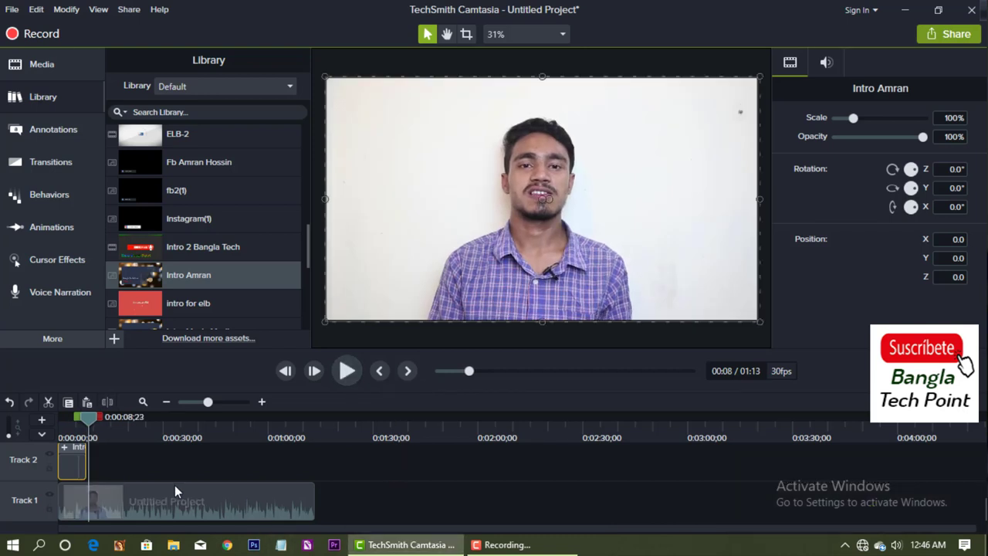
click(896, 545)
drag(871, 513, 658, 491)
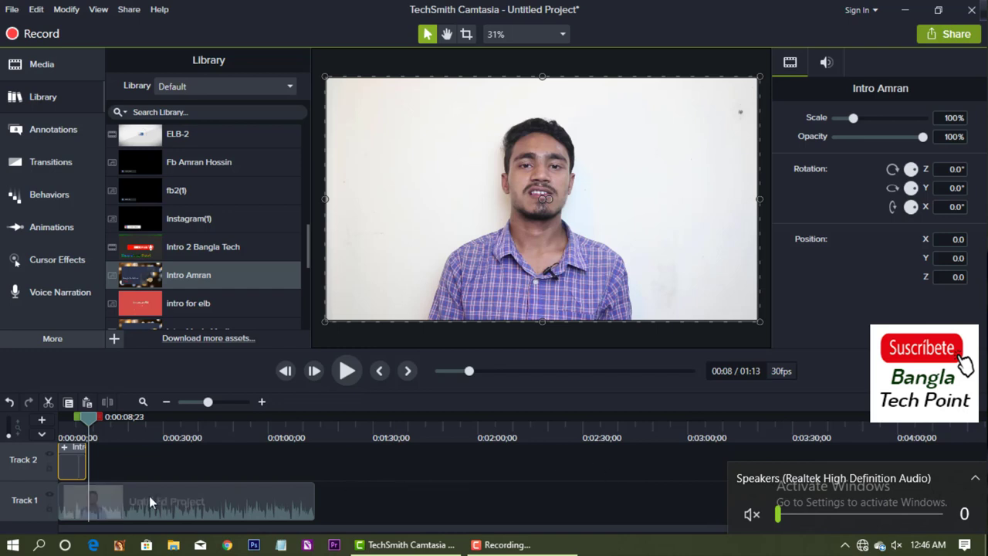
Step: Place the intro at the start of Track 1 and move the main video clip directly after it
drag(158, 502, 232, 509)
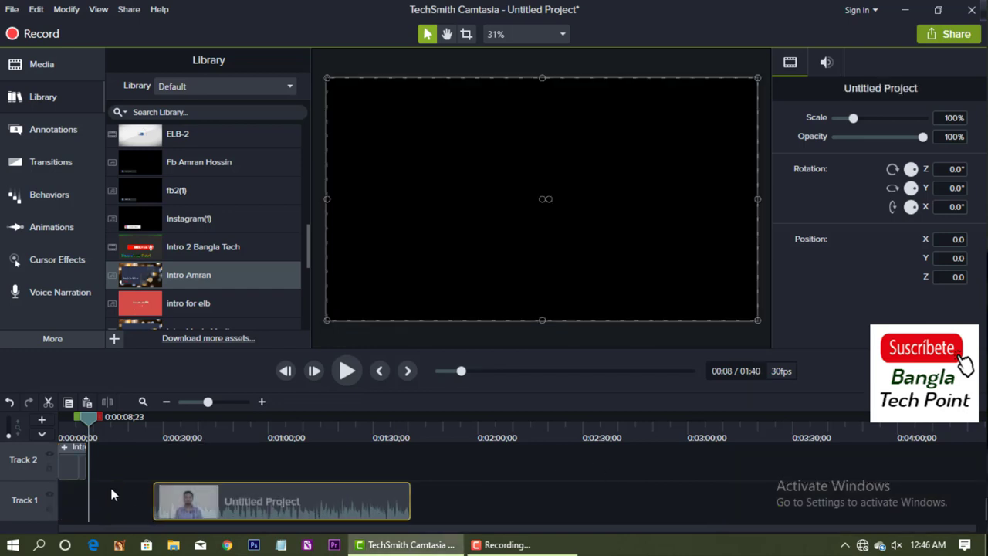
click(74, 463)
drag(75, 482, 72, 499)
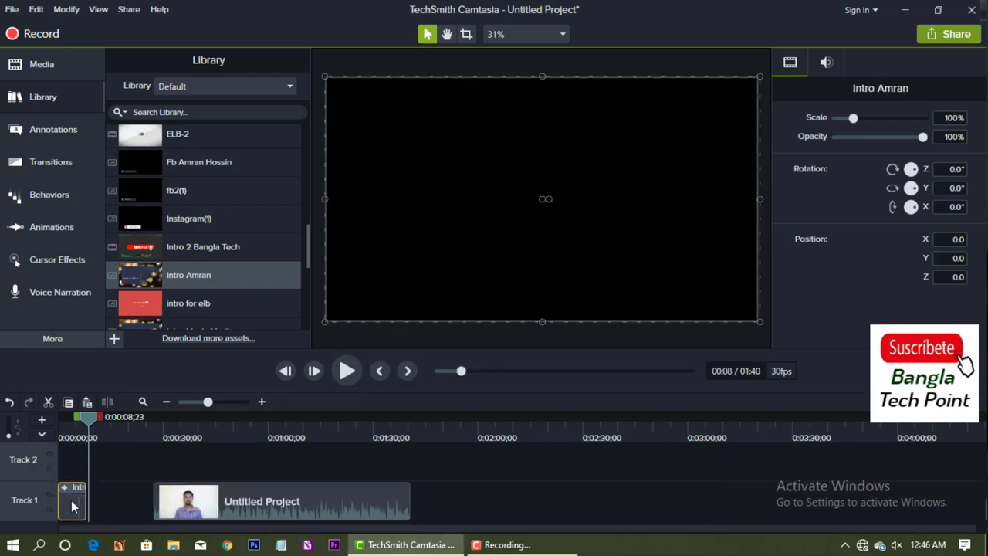
click(231, 506)
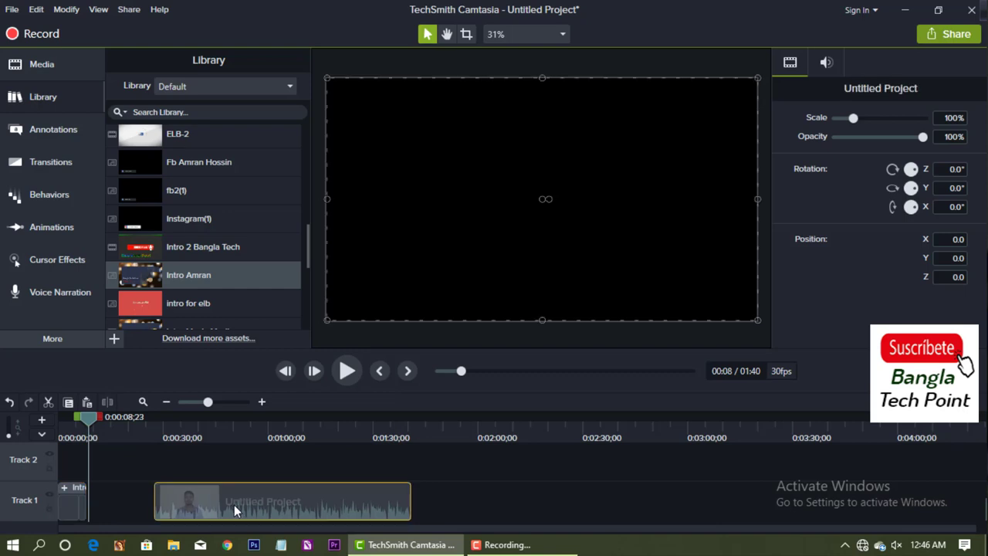
drag(233, 504, 1, 501)
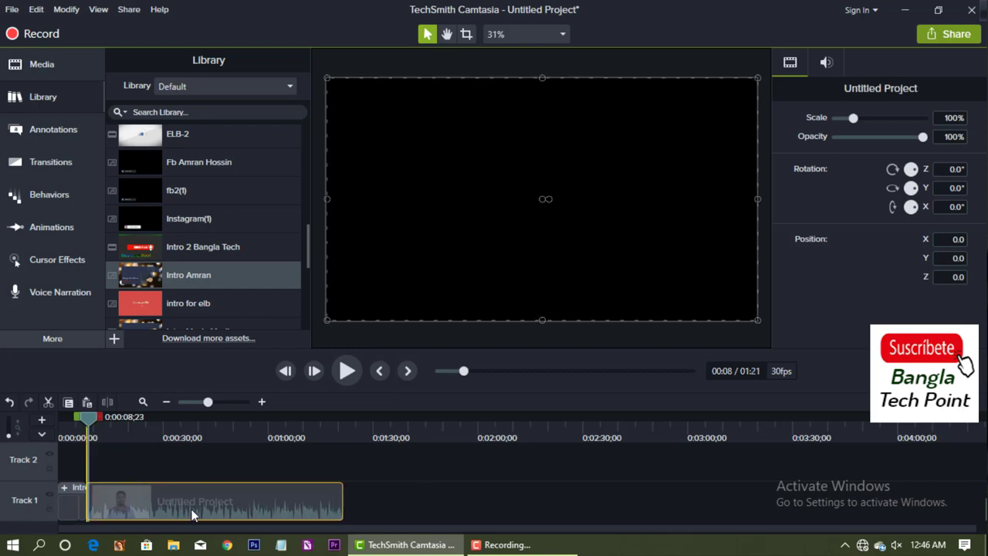
Step: Turn up the speaker volume and play the timeline from its start through the intro into the main video clip
drag(184, 516, 1, 503)
click(257, 514)
drag(186, 527, 182, 527)
click(140, 505)
drag(91, 429, 48, 430)
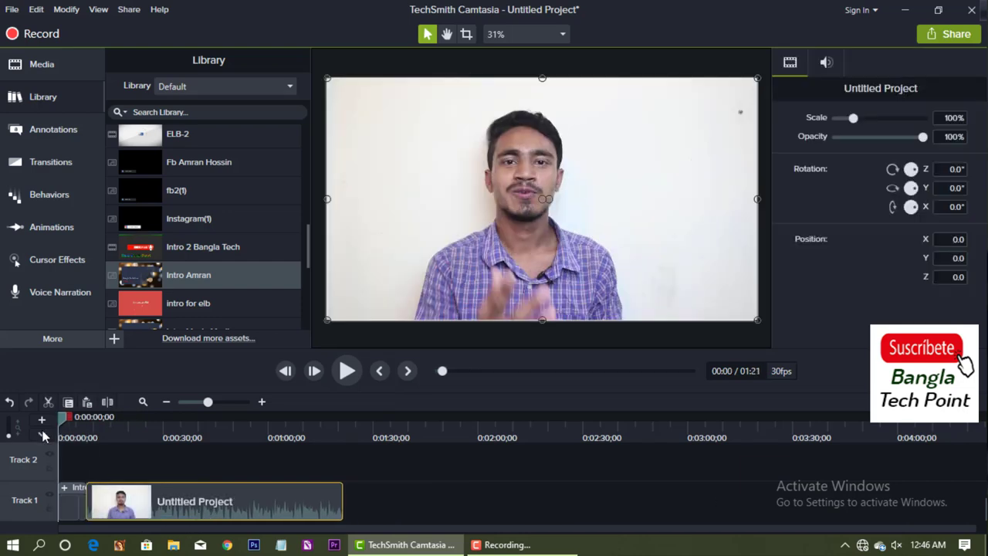
click(897, 545)
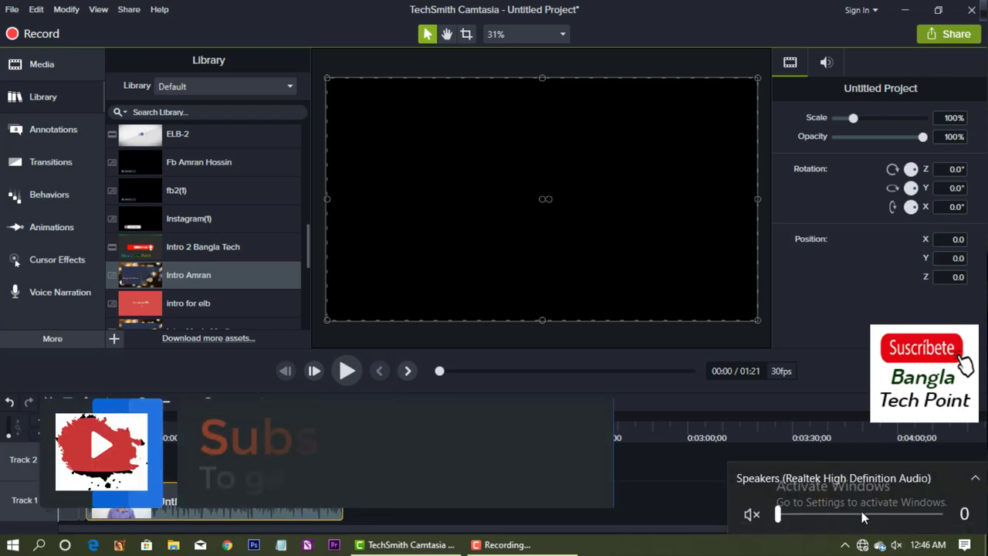
click(347, 371)
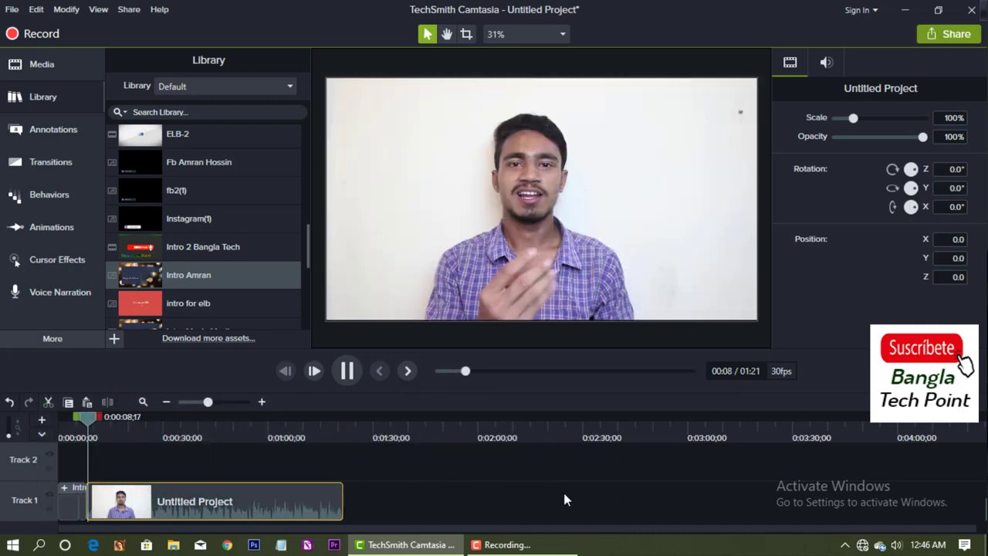
click(345, 372)
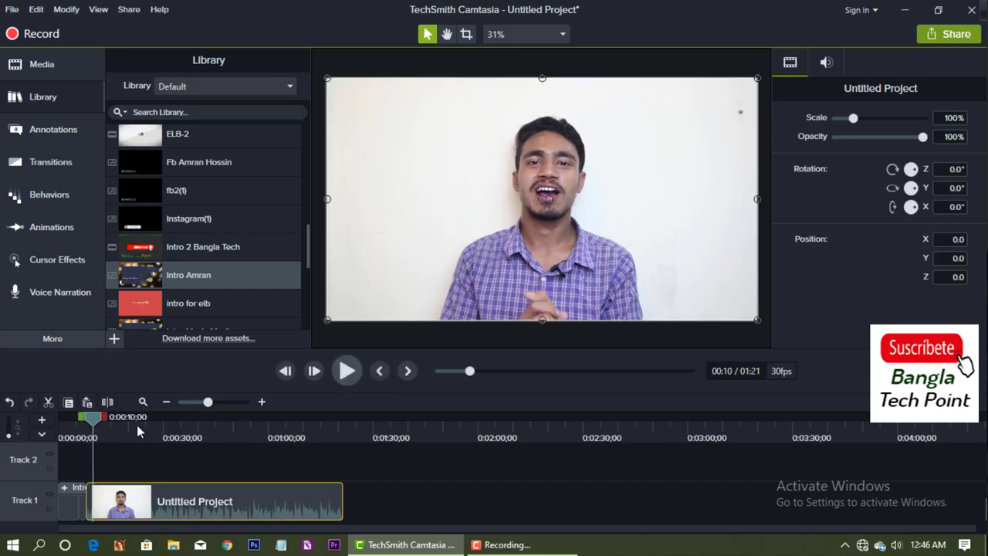
Step: Return the playhead to the timeline start, deselect the clip, and scrub over the intro, leaving the playhead at about 0:00:02;08
drag(82, 419, 33, 433)
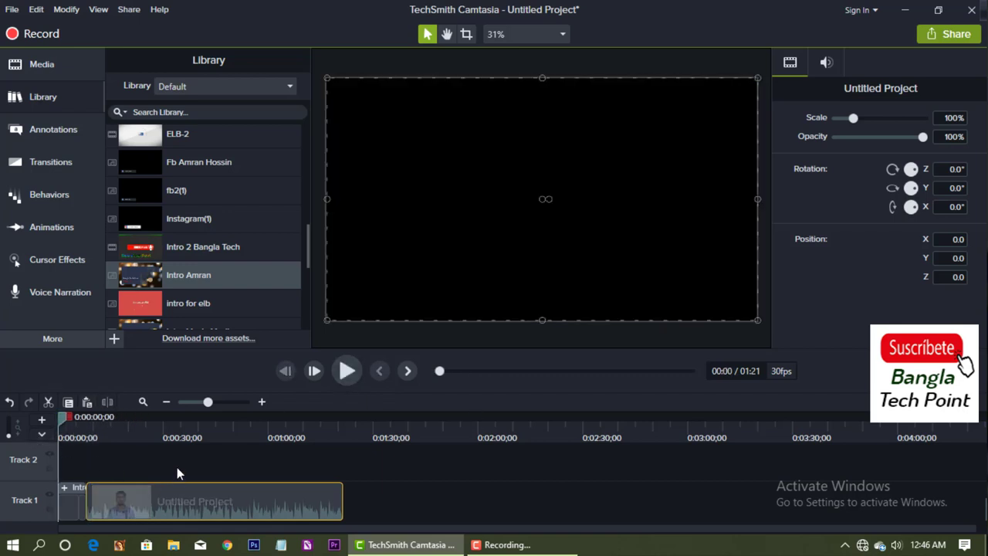
click(177, 467)
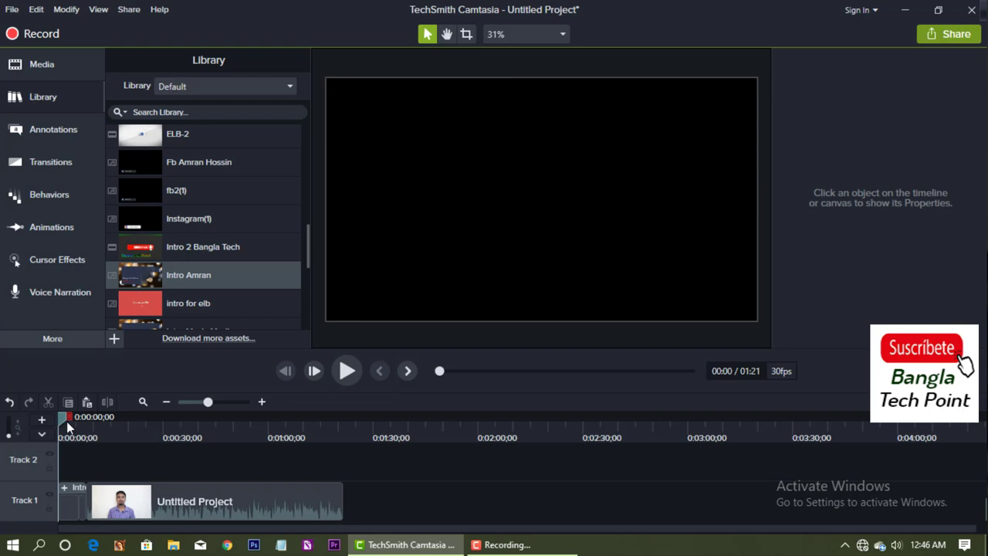
drag(62, 420, 79, 419)
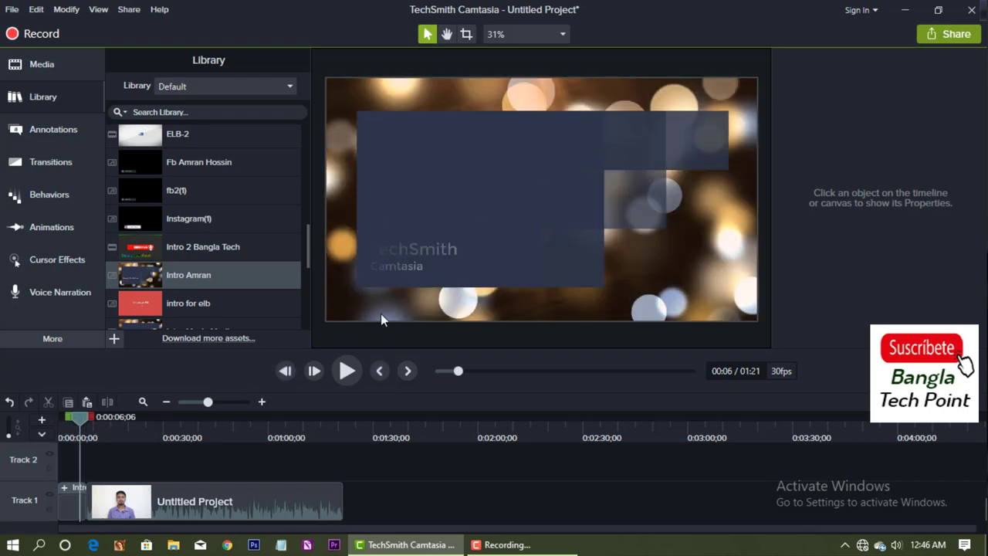
drag(80, 419, 67, 419)
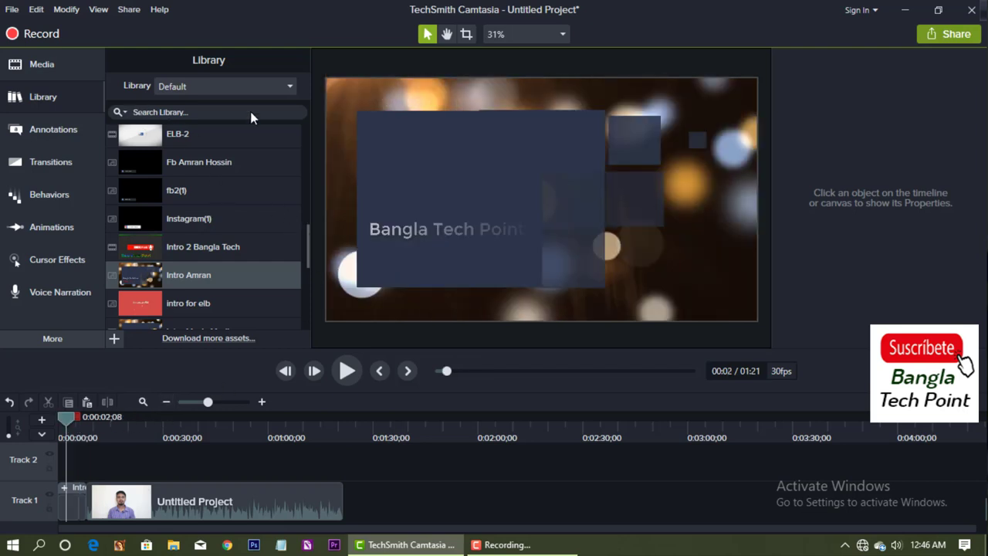
Step: Switch the library to Camtasia 2018 and expand its Intros folder
click(200, 91)
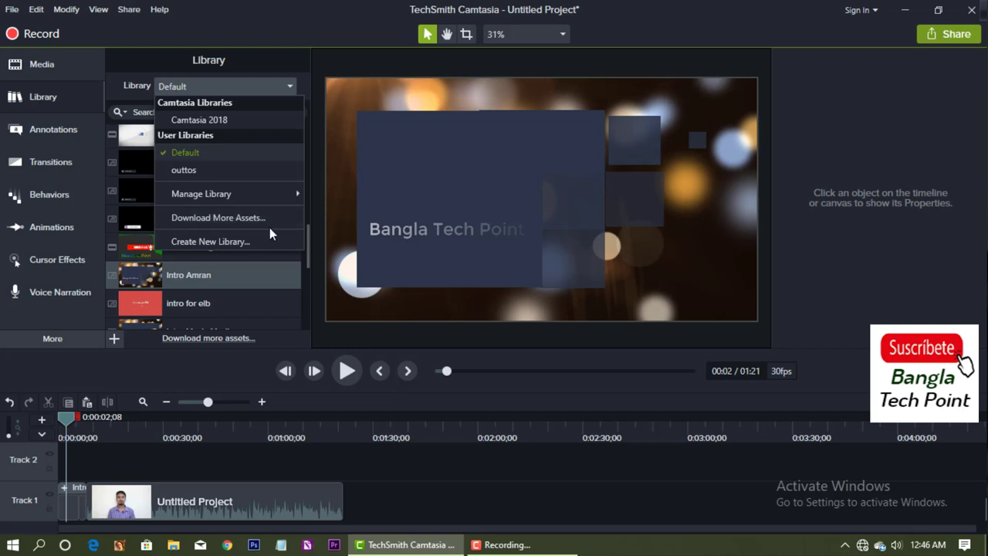
mouse_move(205, 198)
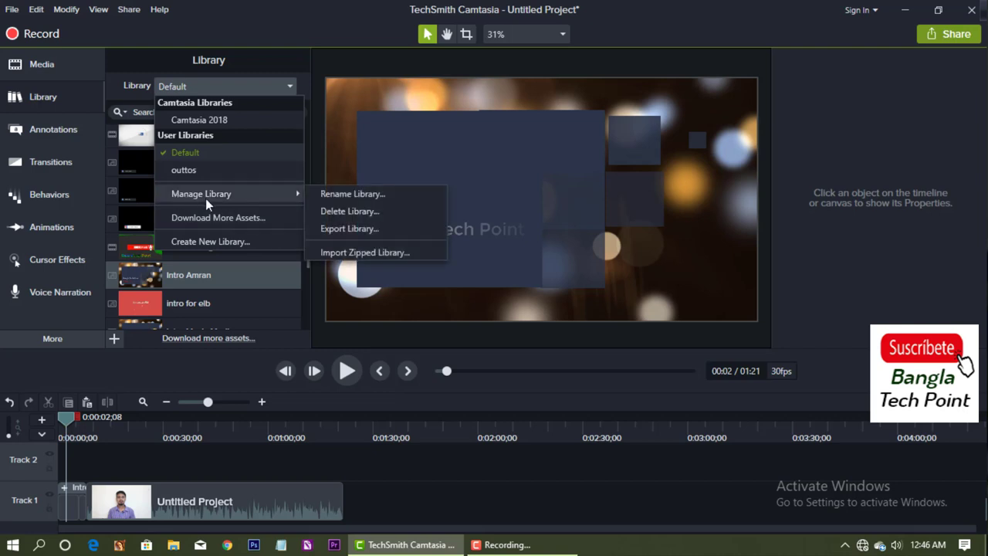
click(218, 120)
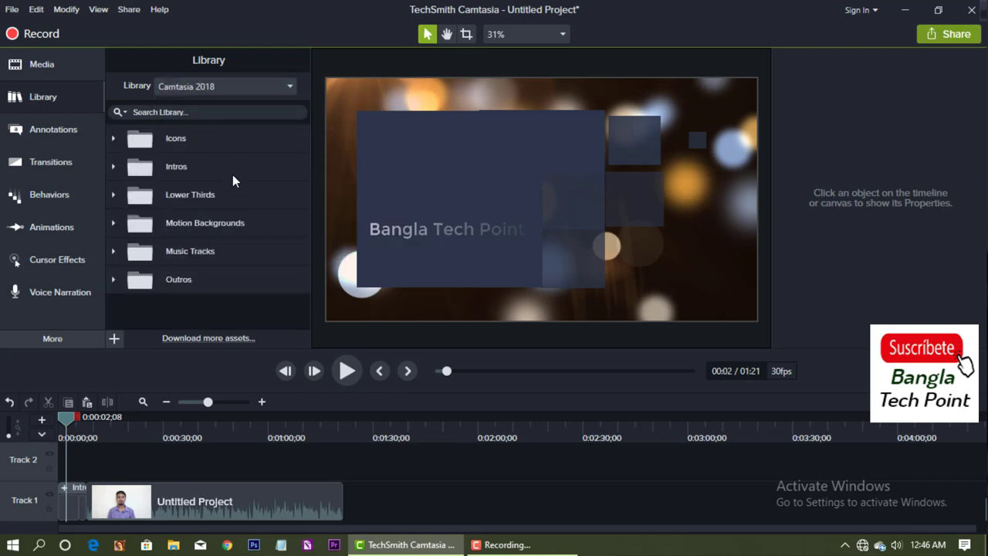
click(186, 166)
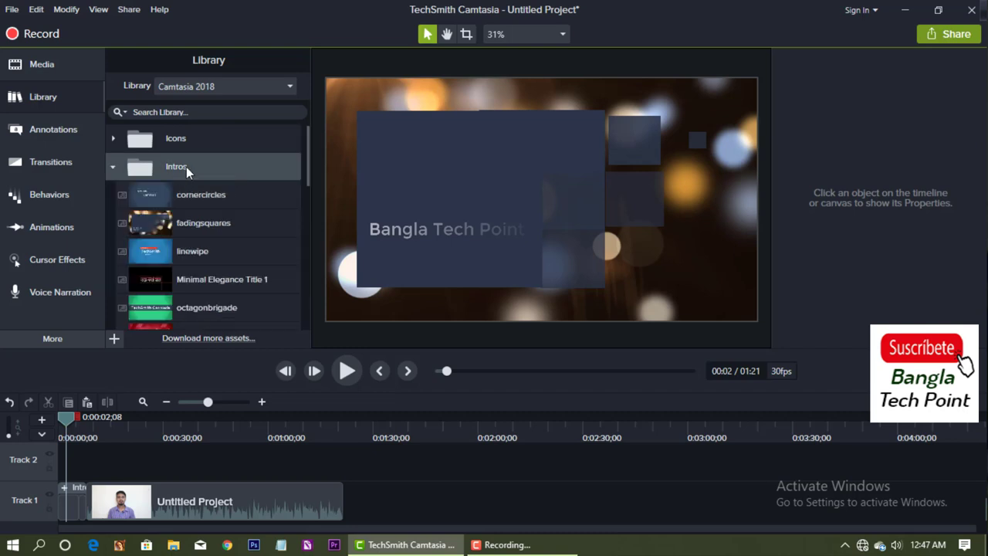
Step: Preview the fadingsquares intro from the Intros folder, and close the preview
right_click(198, 220)
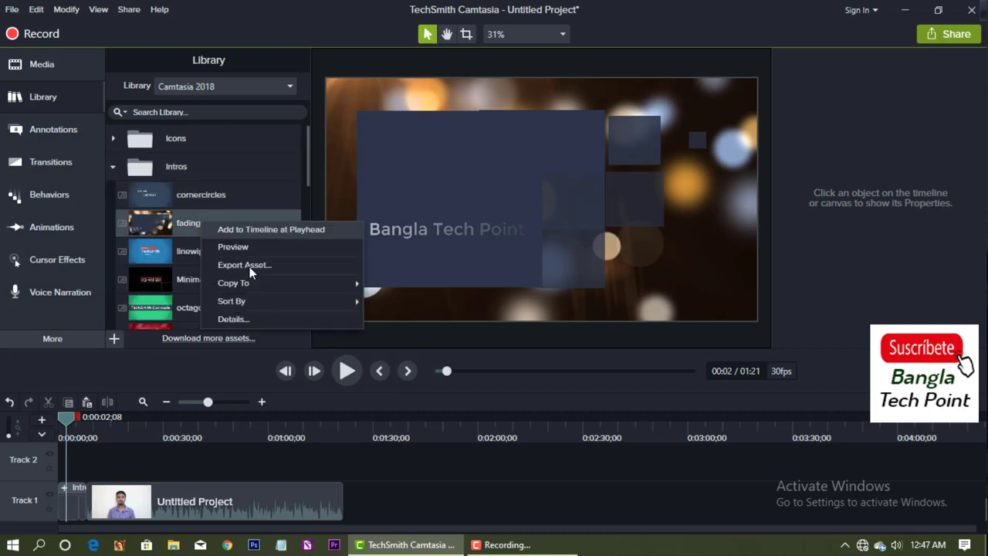
click(245, 247)
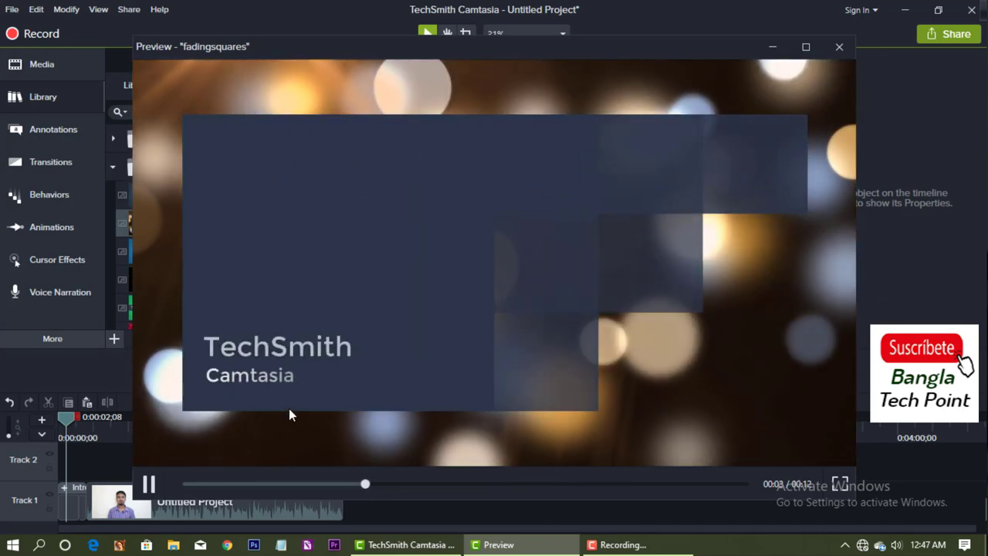
click(149, 484)
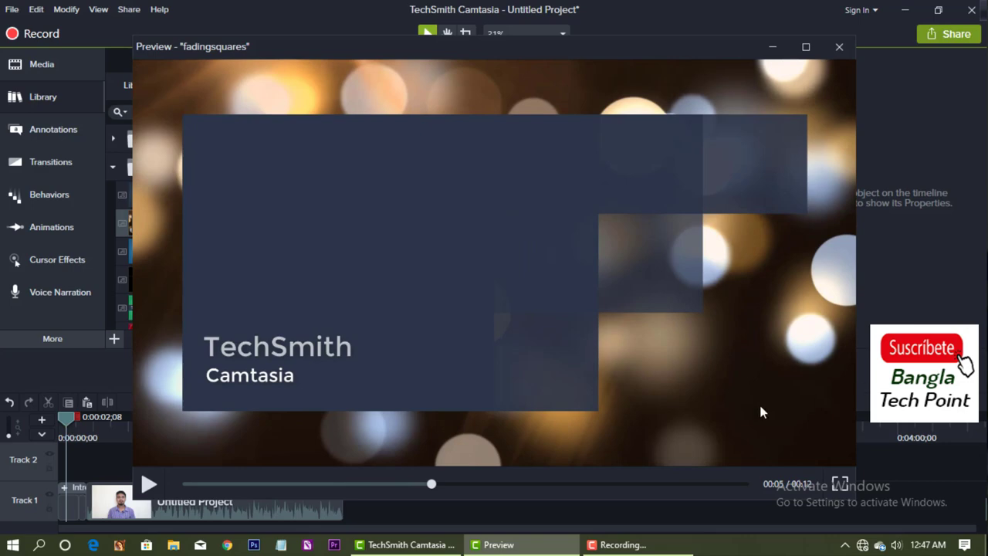
click(841, 46)
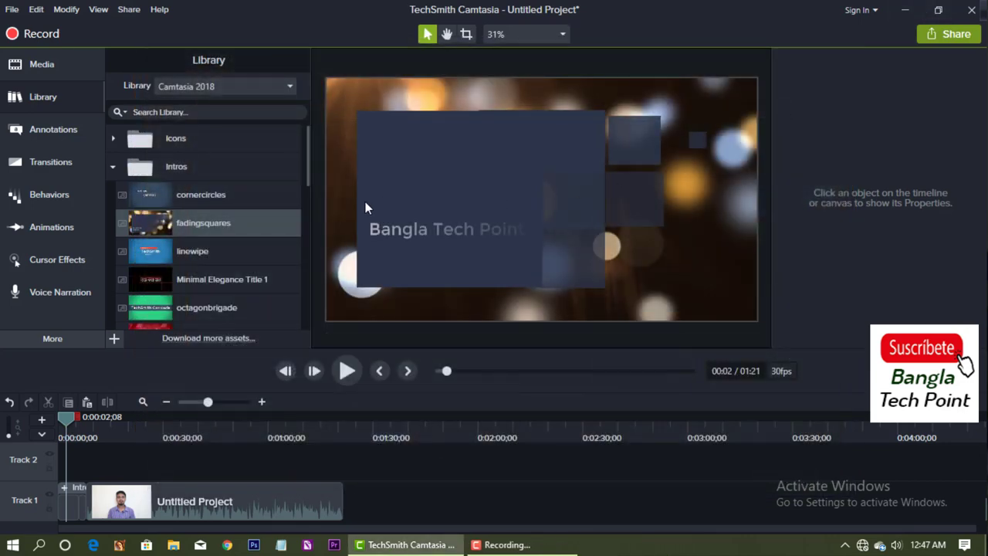
right_click(228, 225)
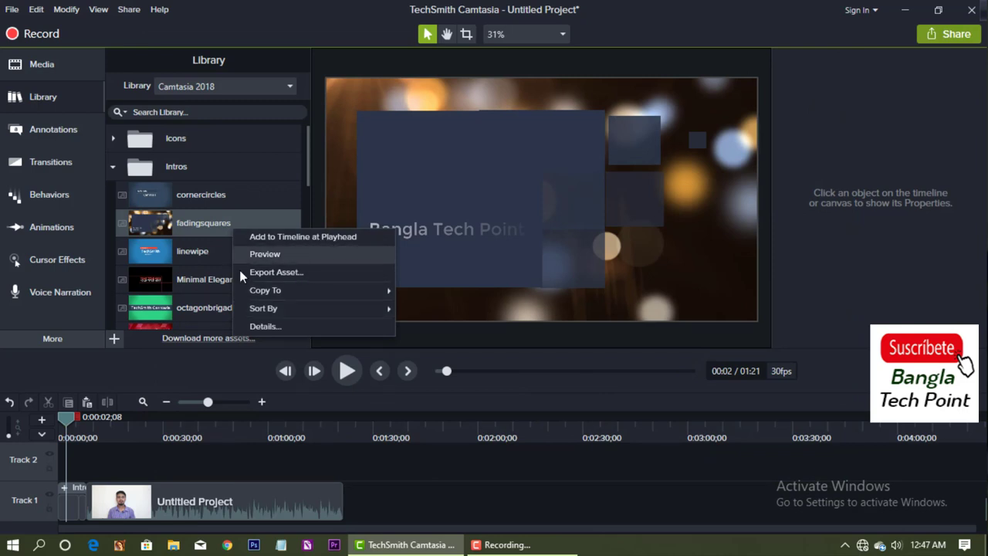
click(344, 458)
Step: Preview the linewipe intro from the Intros folder, and close the preview
click(221, 252)
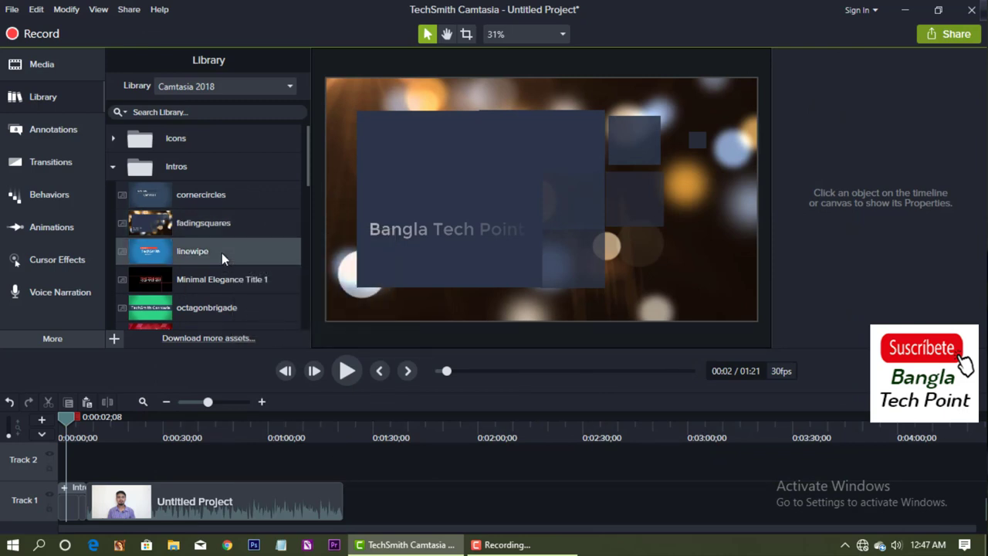
right_click(221, 252)
click(312, 281)
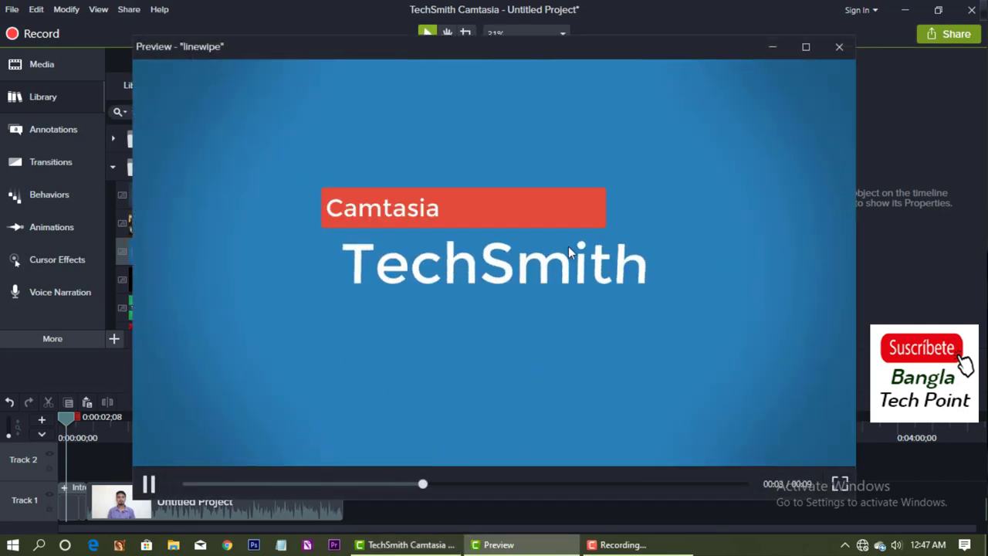
click(834, 48)
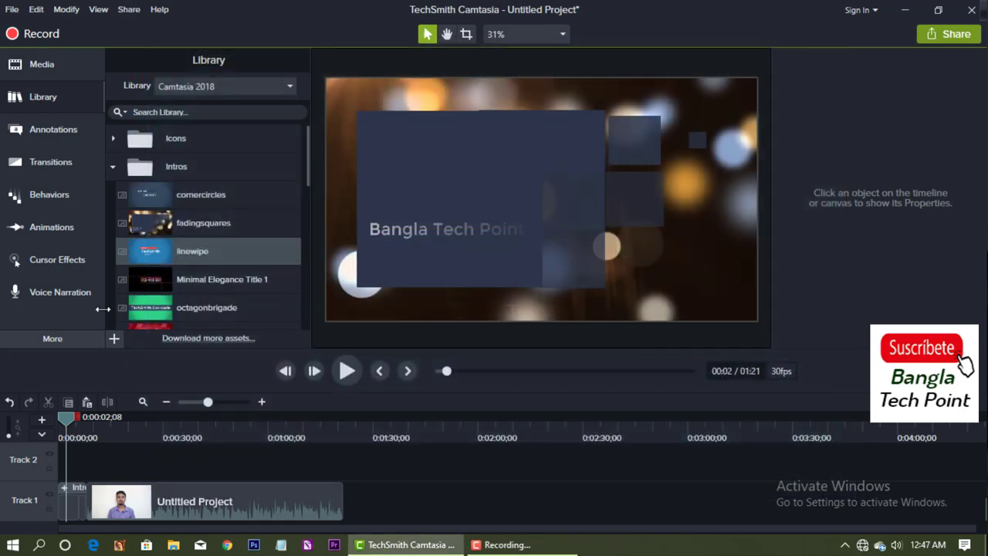
Step: Add the linewipe intro to the timeline at the playhead and play it to about 0:00:06;17
right_click(216, 249)
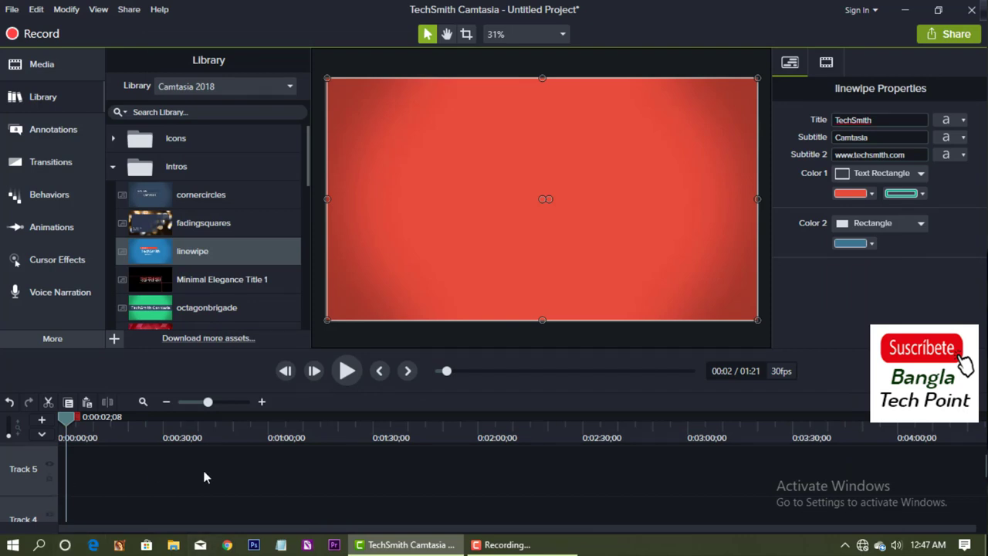
scroll(200, 471, down, 3)
click(343, 377)
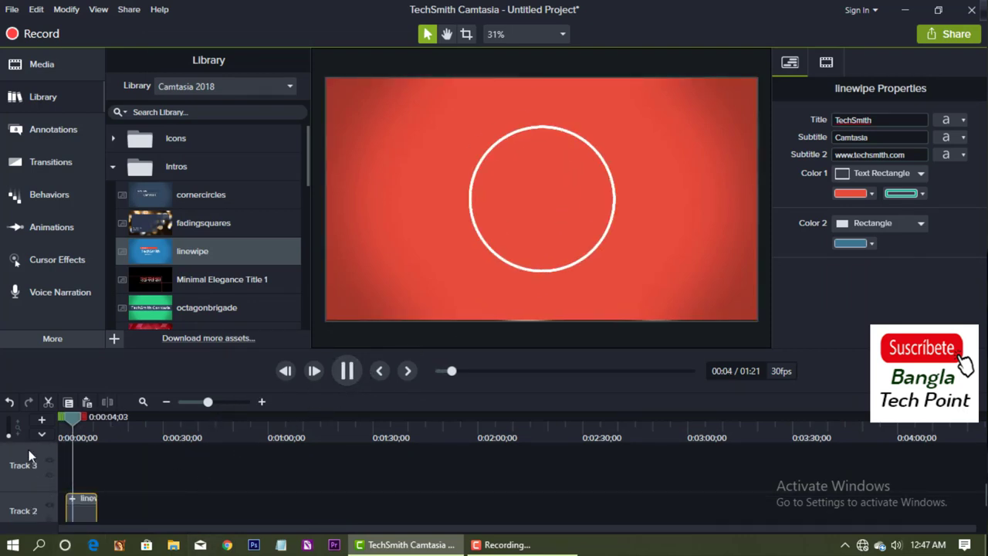
click(84, 423)
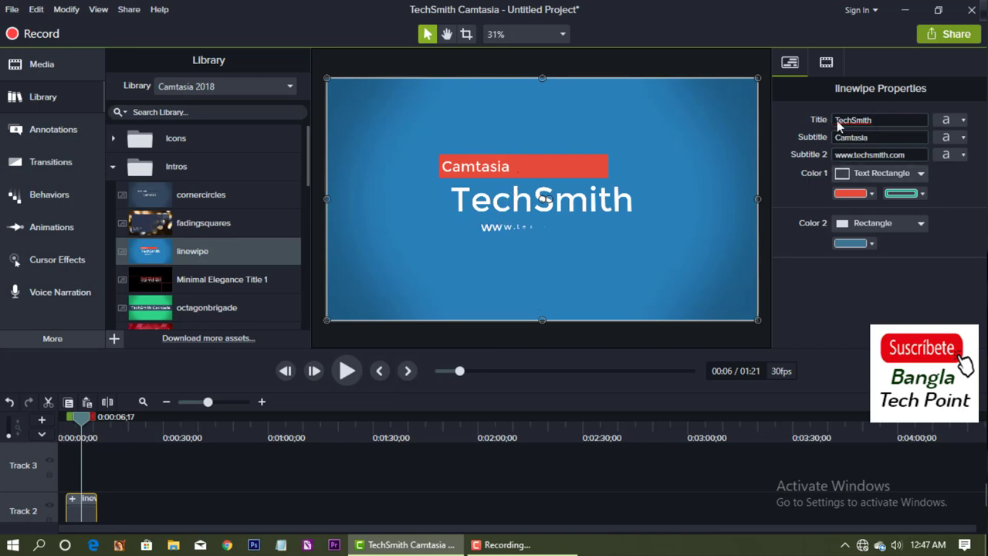
Step: Set the linewipe title to the presenter's first name and the subtitle to "dont skip this video", and clear Subtitle 2
click(884, 120)
key(BackSpace)
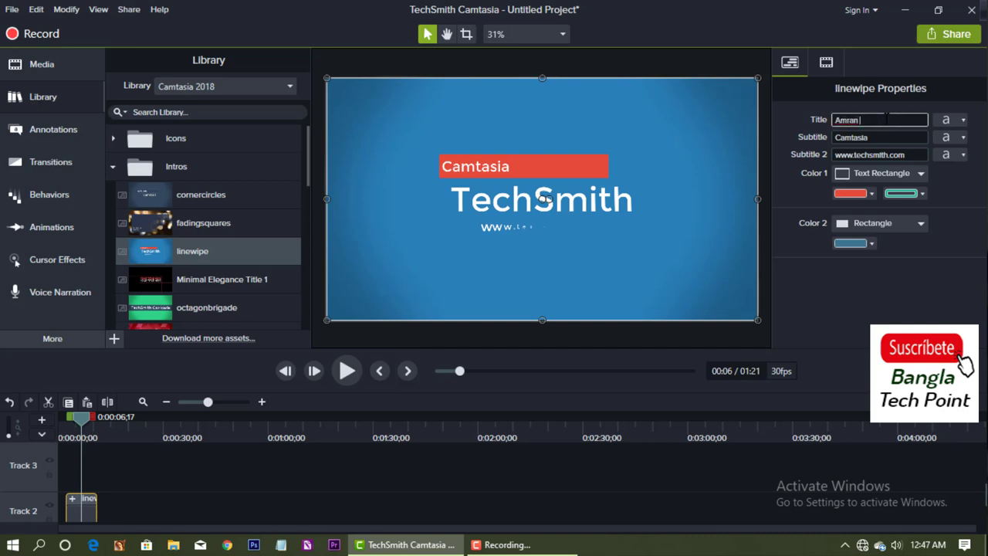
key(Tab)
text(dont s)
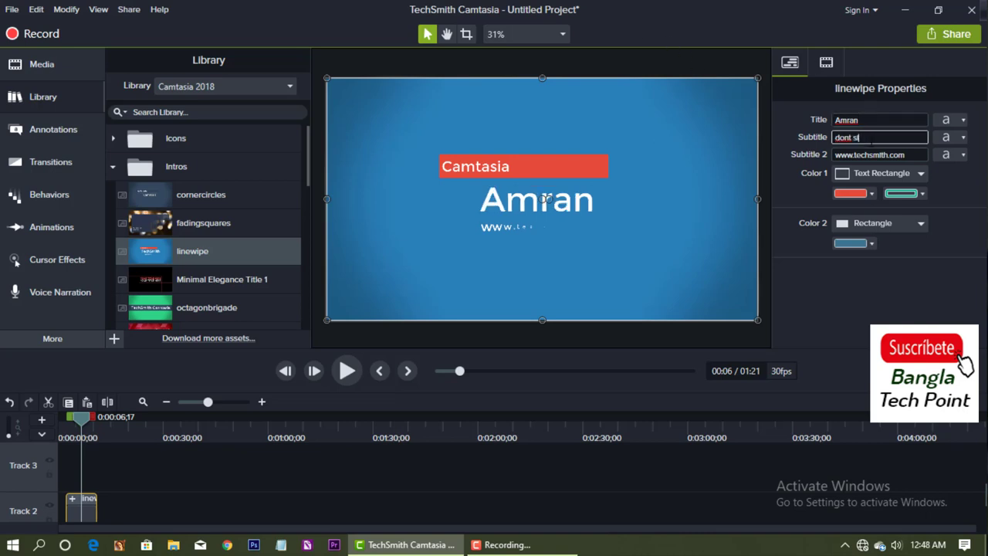
text(kip this video)
key(Tab)
key(BackSpace)
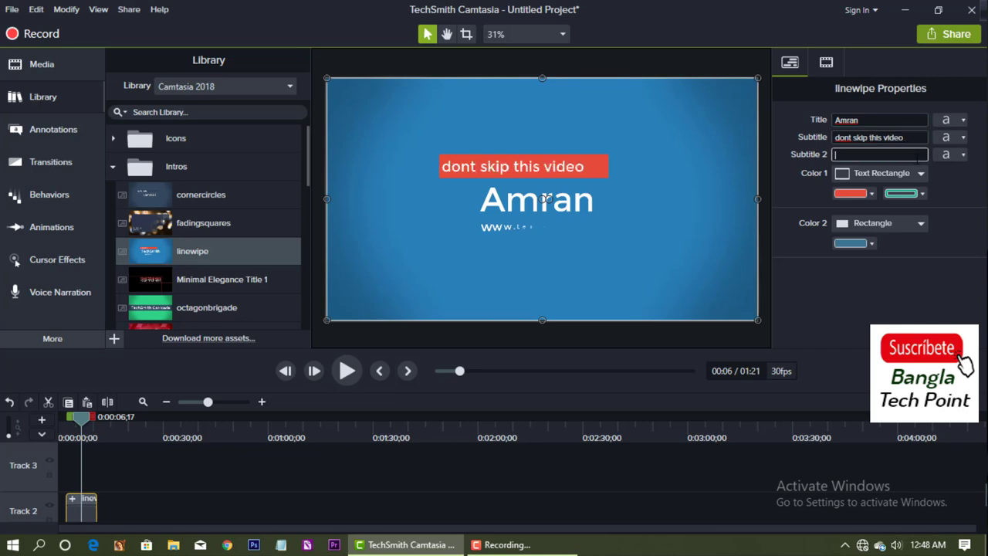
Step: Play the edited linewipe intro to its end, scrub back over it, and return to the timeline start
click(348, 374)
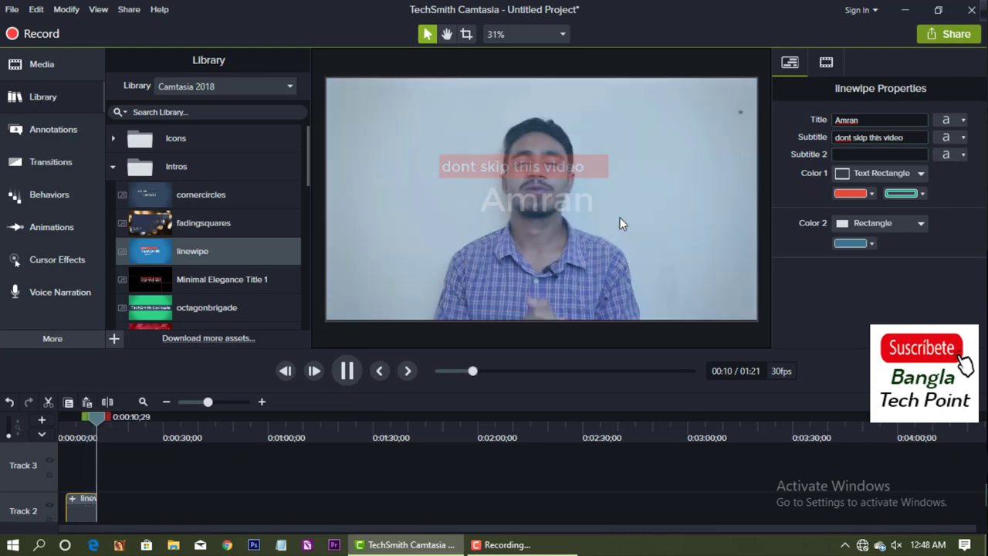
drag(102, 418, 76, 437)
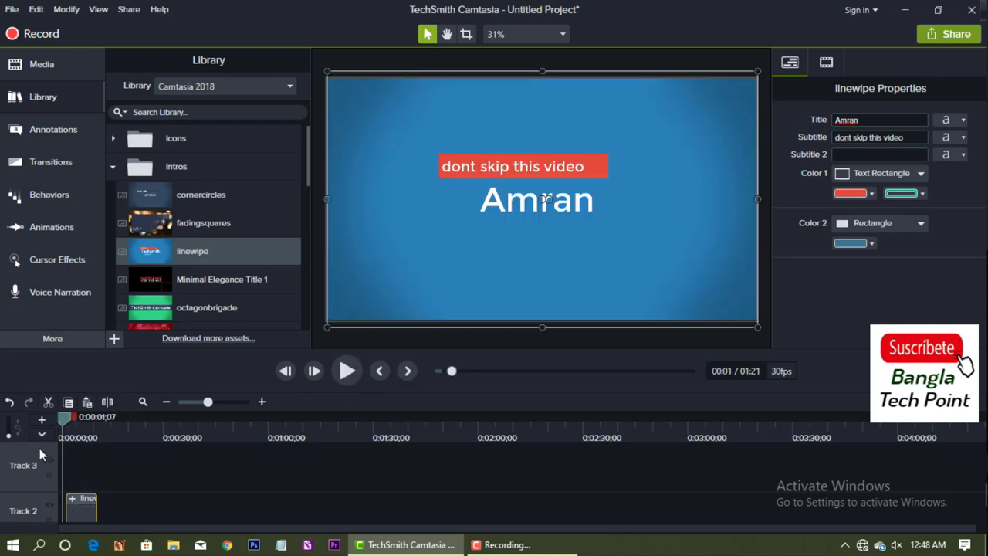
scroll(117, 463, down, 1)
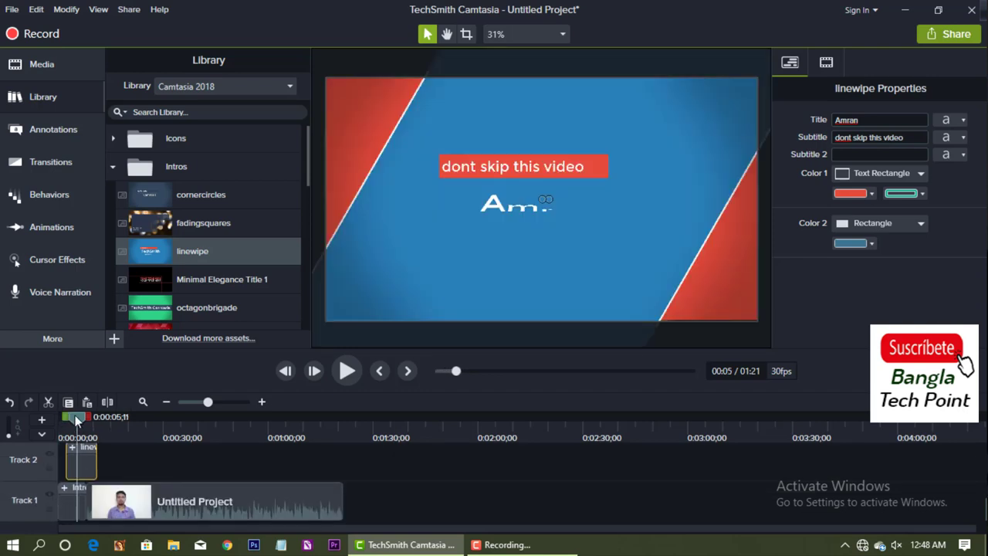
key(Home)
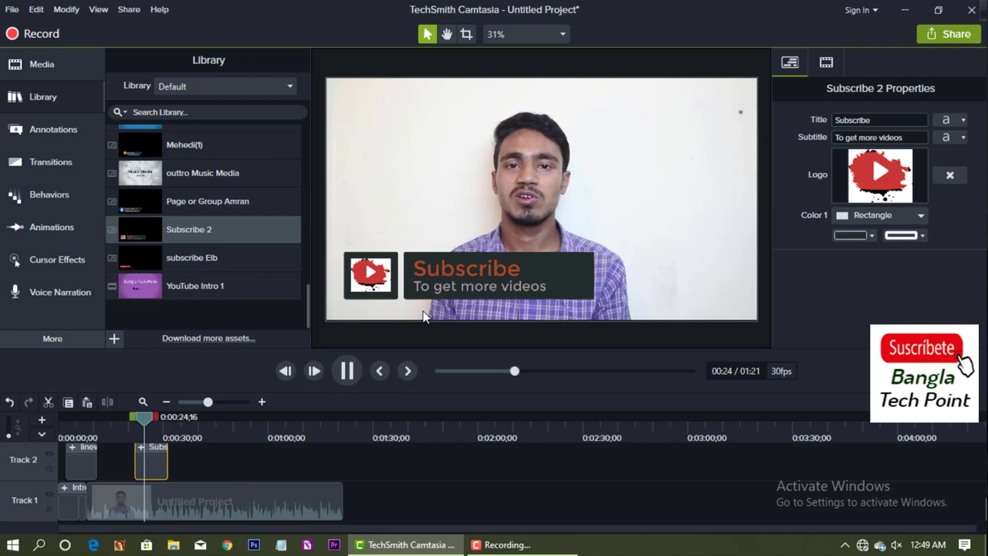
Step: Pause playback over the Subscribe 2 callout and examine its title and subtitle properties
click(348, 374)
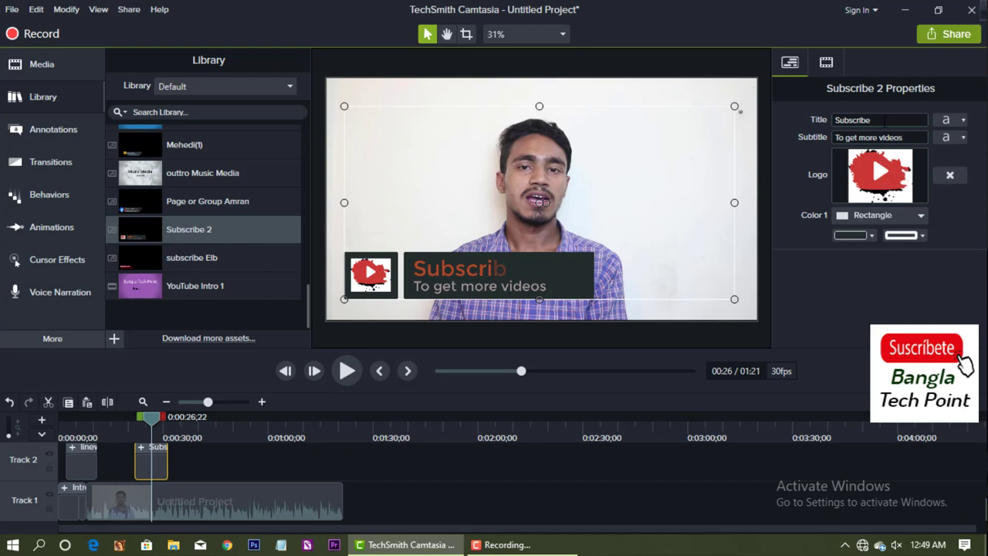
click(888, 117)
key(Tab)
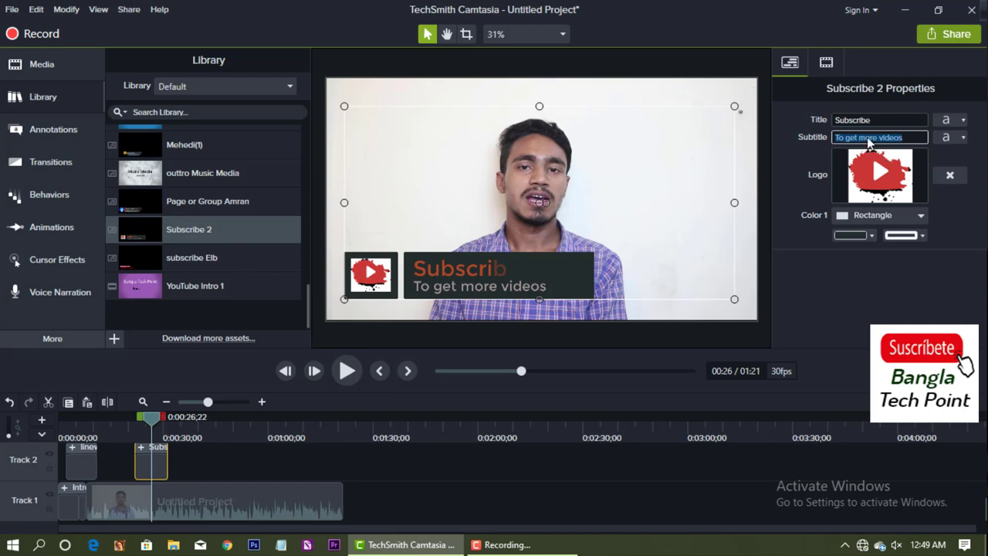
click(854, 274)
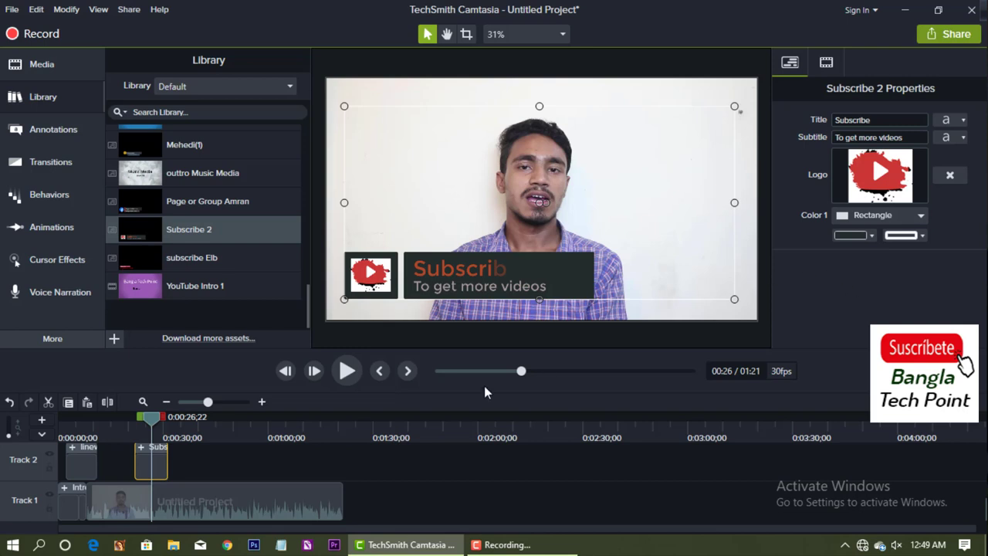
Step: Add the library's Facebook name callout to the timeline at 0:00:34;29 and play it over the recording
drag(152, 418, 65, 418)
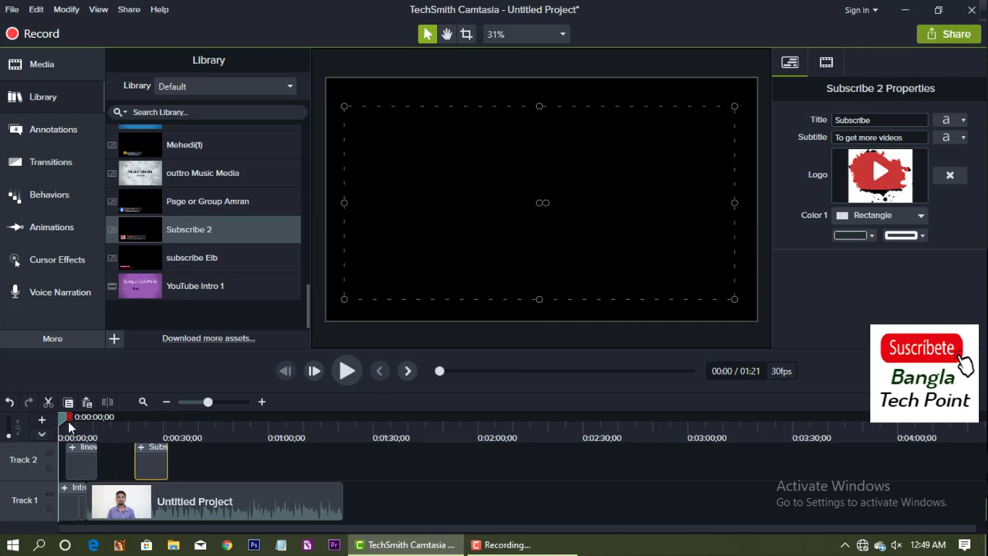
drag(65, 417, 179, 418)
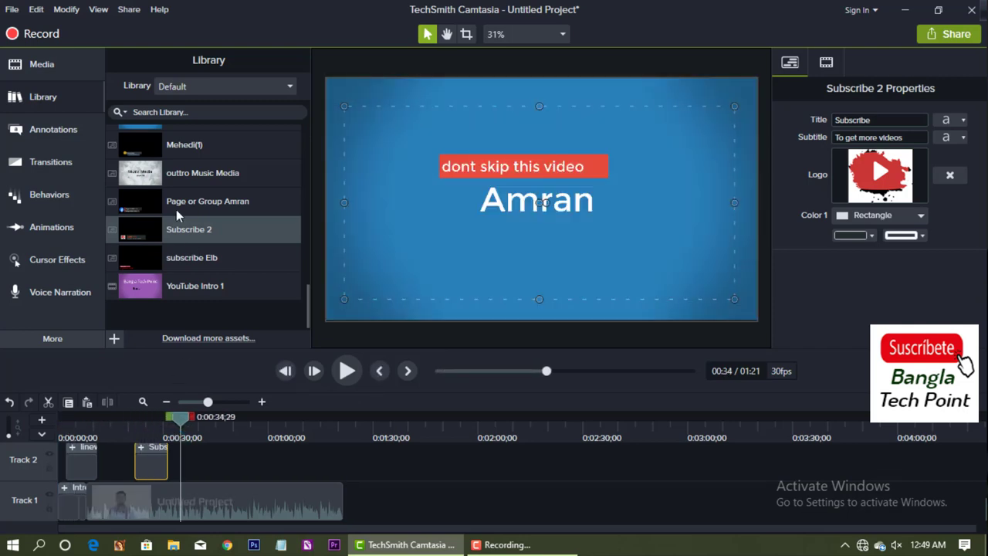
scroll(201, 205, up, 5)
right_click(219, 203)
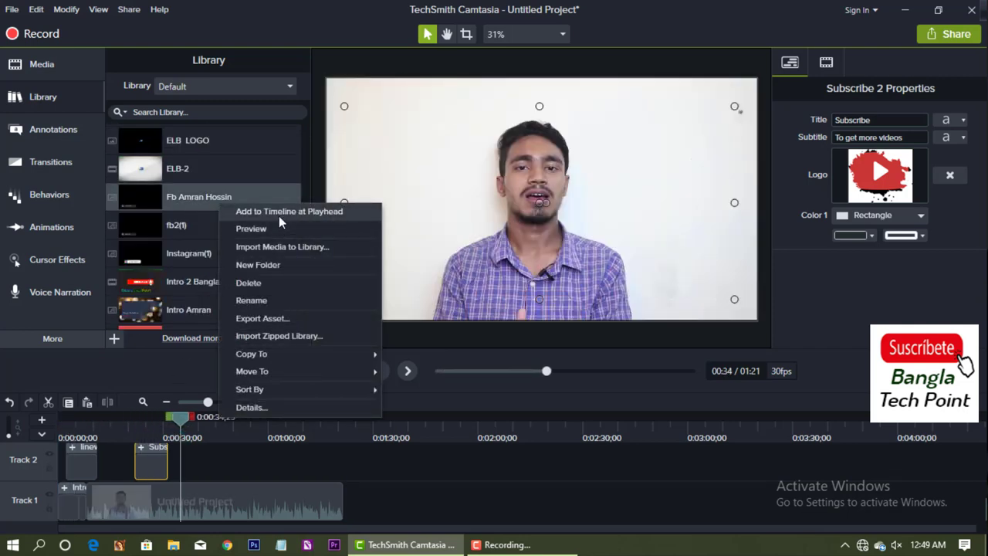
click(279, 215)
key(space)
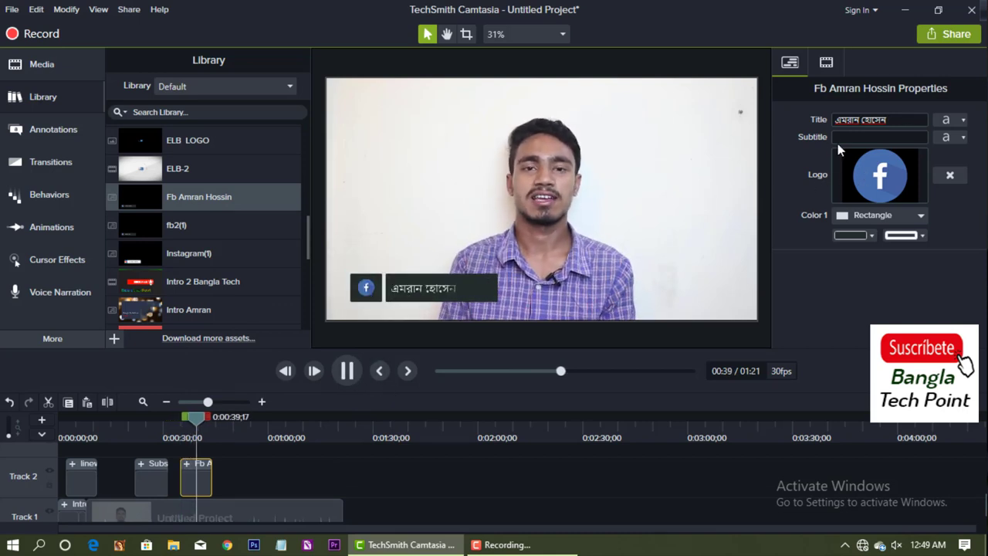
Step: Examine the Facebook callout's title and subtitle properties with the playhead stopped at 0:00:41;27
click(892, 124)
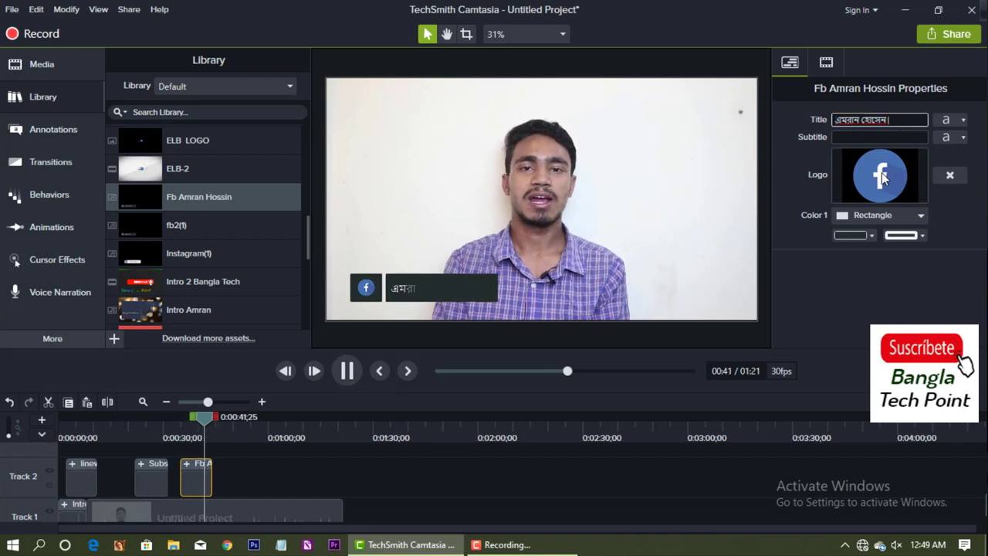
click(855, 135)
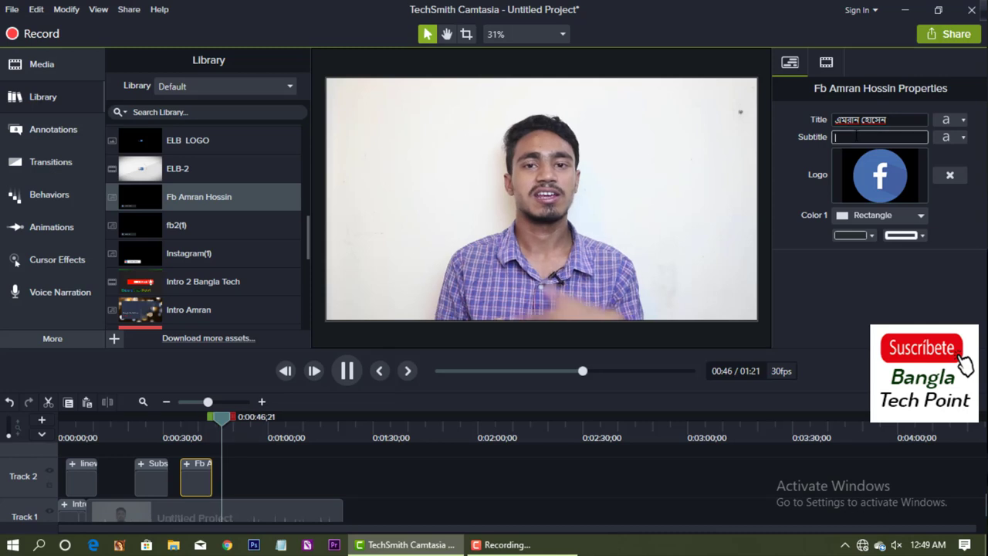
click(205, 429)
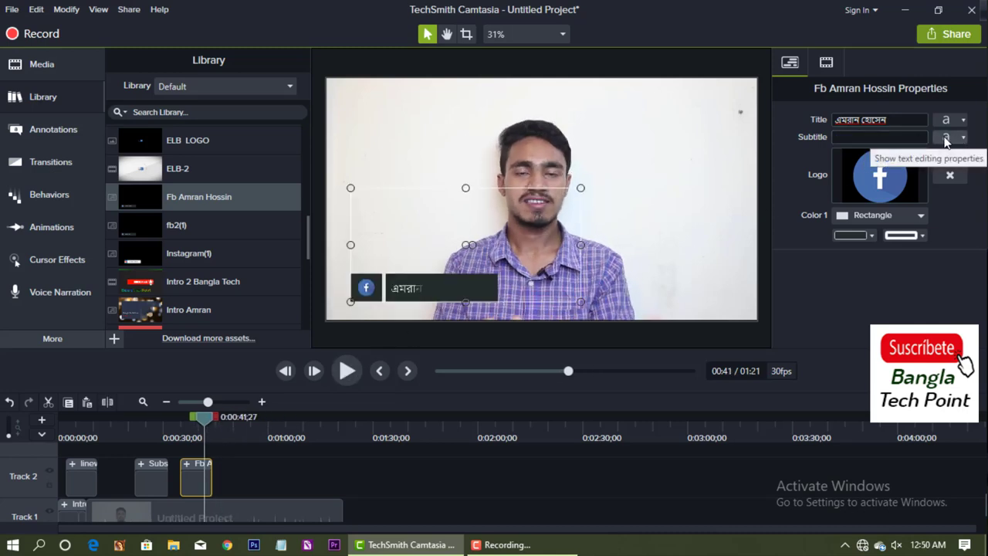
click(880, 136)
Step: Try cyan, grey, blue and black fills for the Facebook callout's rectangle, and set it to pink
click(854, 236)
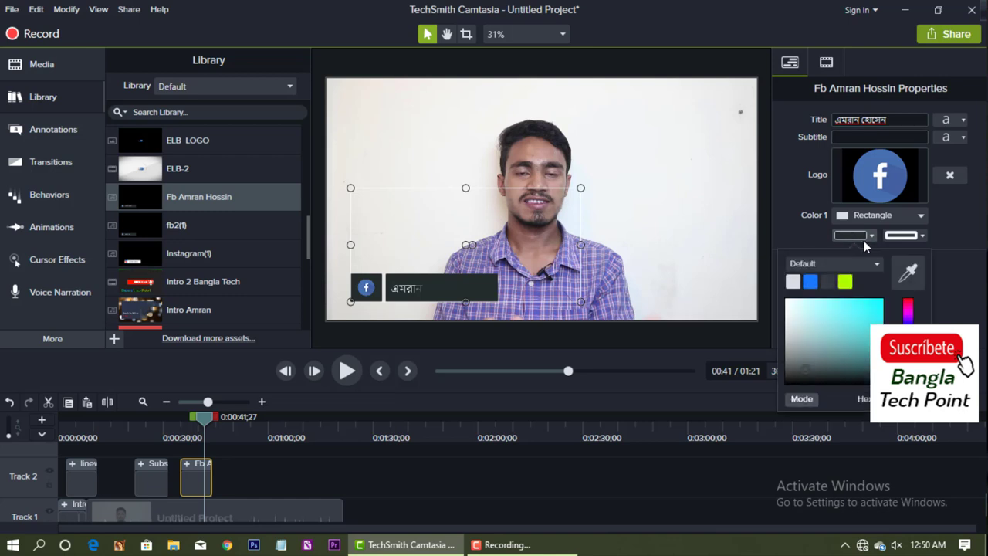
click(866, 307)
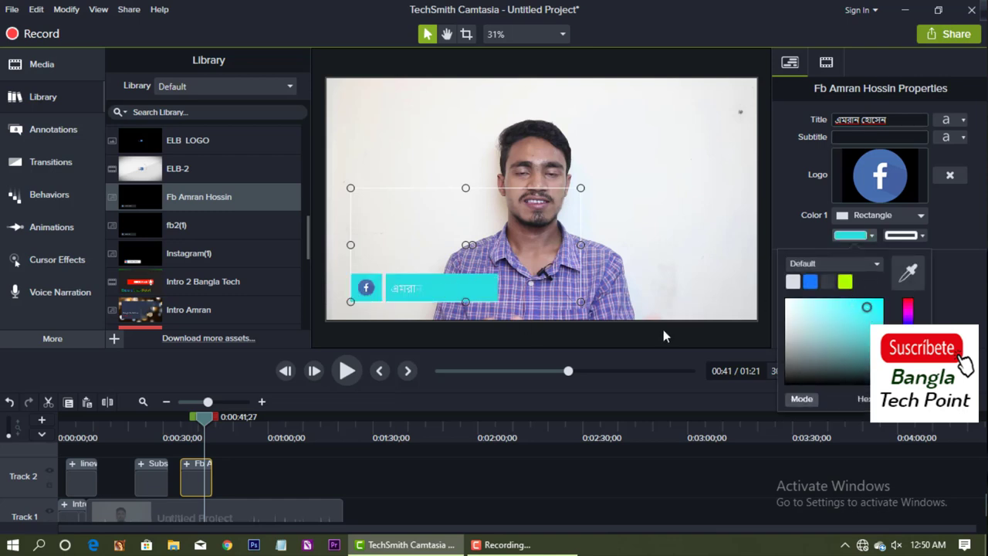
mouse_move(825, 332)
mouse_down()
mouse_move(791, 321)
mouse_move(806, 351)
mouse_up()
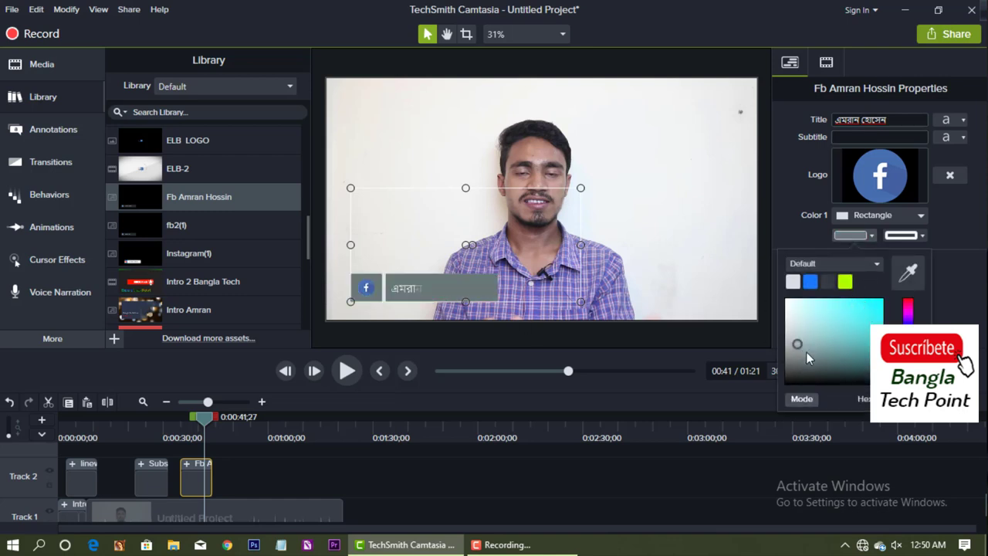
click(879, 301)
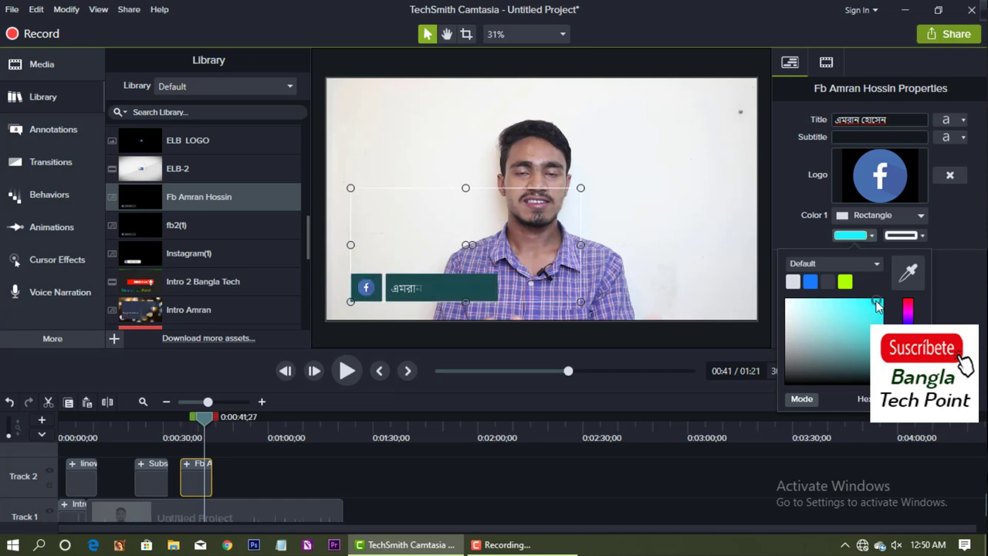
click(908, 336)
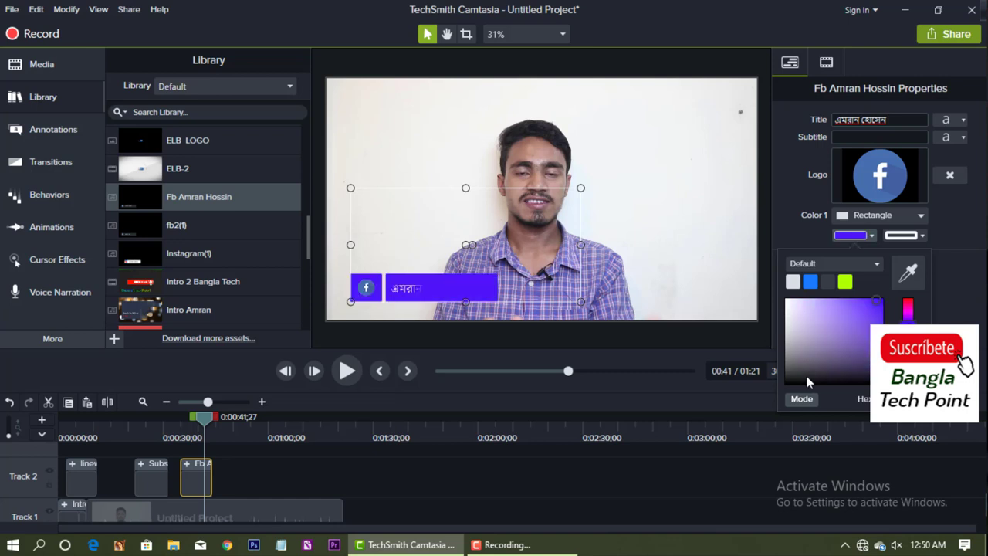
click(825, 376)
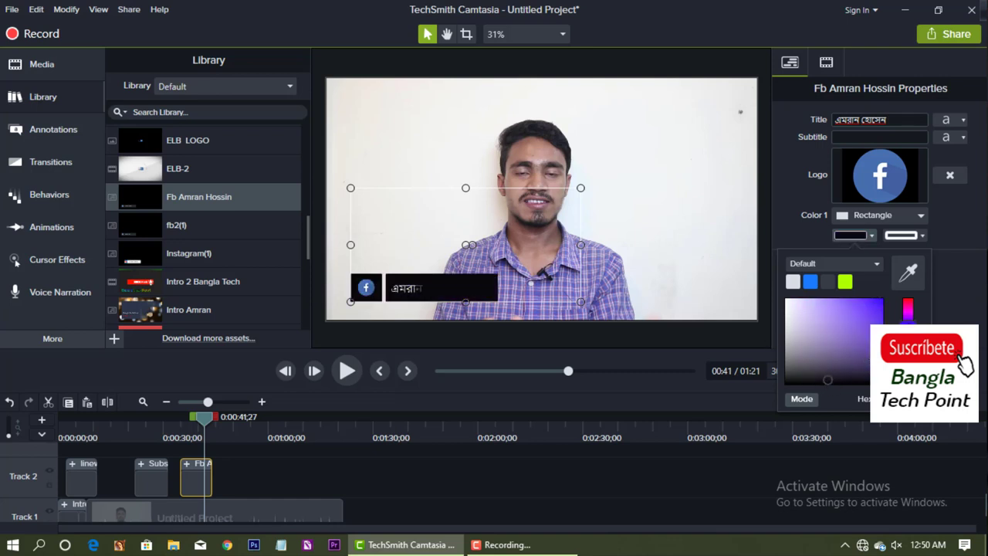
click(908, 307)
click(875, 311)
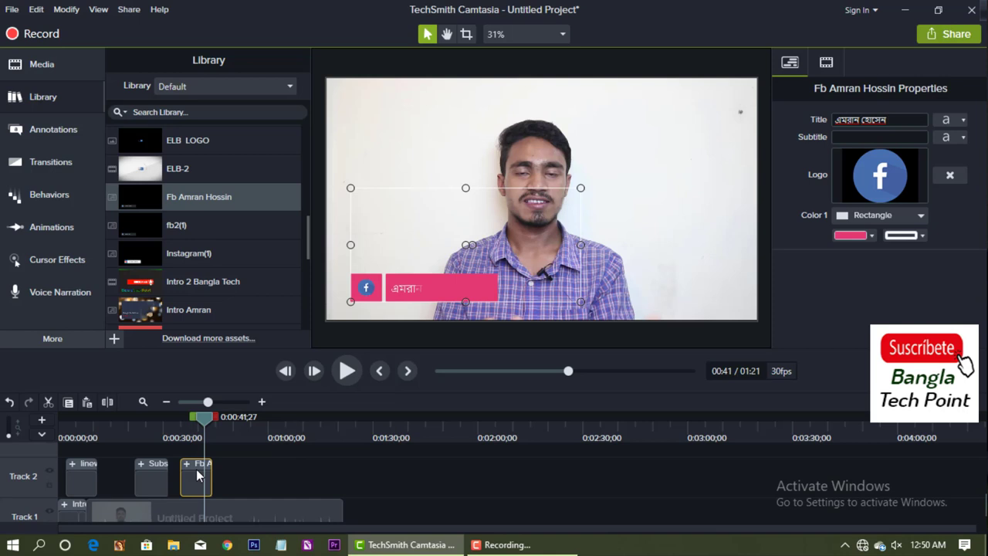
Step: Delete all the callouts and the linewipe intro from Track 2 and return the playhead to the timeline start
scroll(278, 457, down, 1)
scroll(278, 457, up, 1)
scroll(279, 457, down, 1)
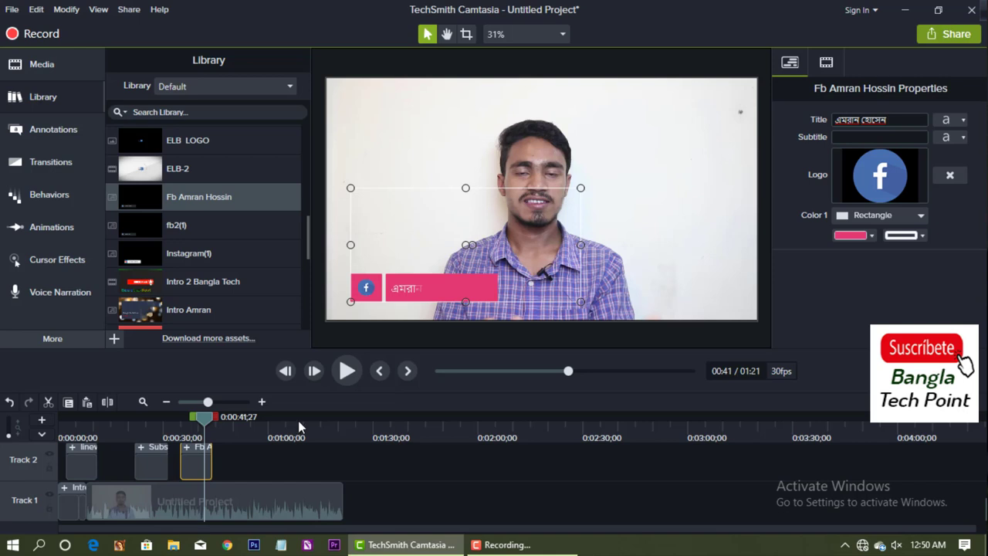
key(Delete)
click(70, 455)
key(Delete)
drag(205, 421, 72, 417)
drag(44, 486, 37, 477)
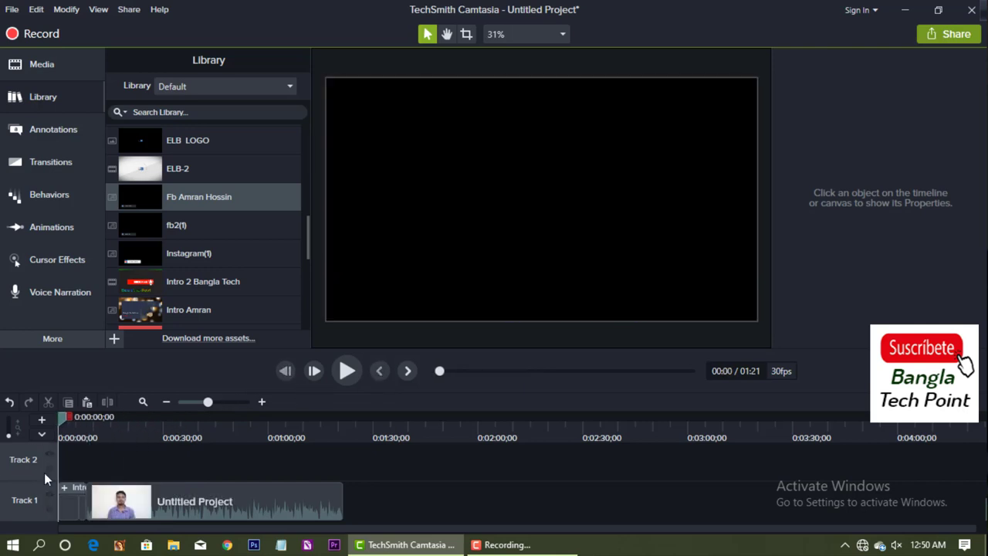
Step: Add a Zoom-n-Pan animation to the recording at 0:00:29;05, zooming in on the presenter to 111%
click(160, 498)
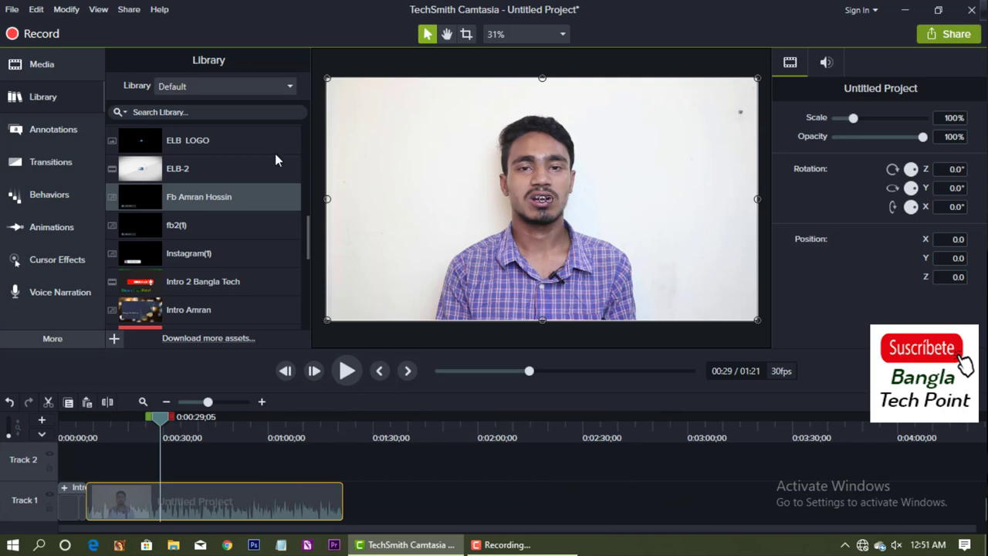
click(51, 228)
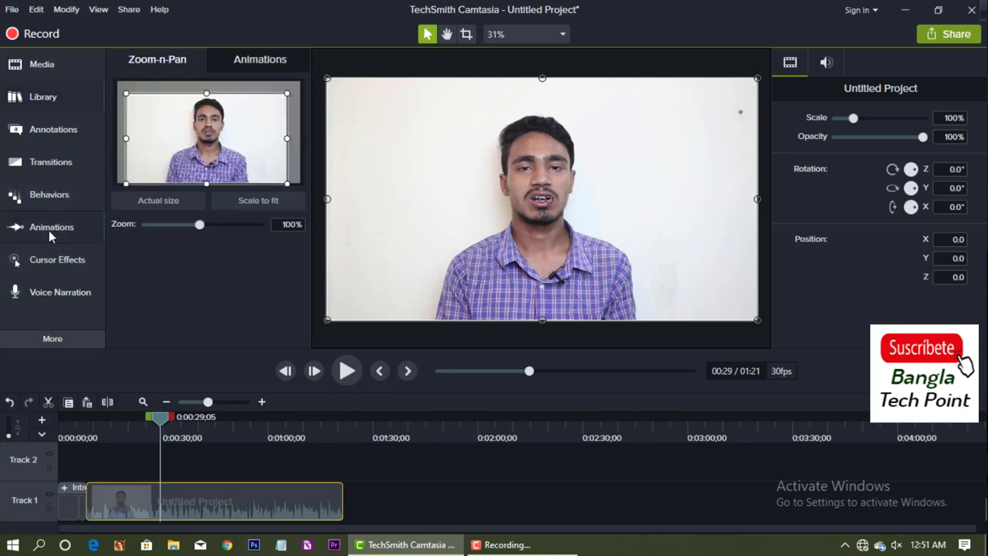
drag(301, 131, 301, 132)
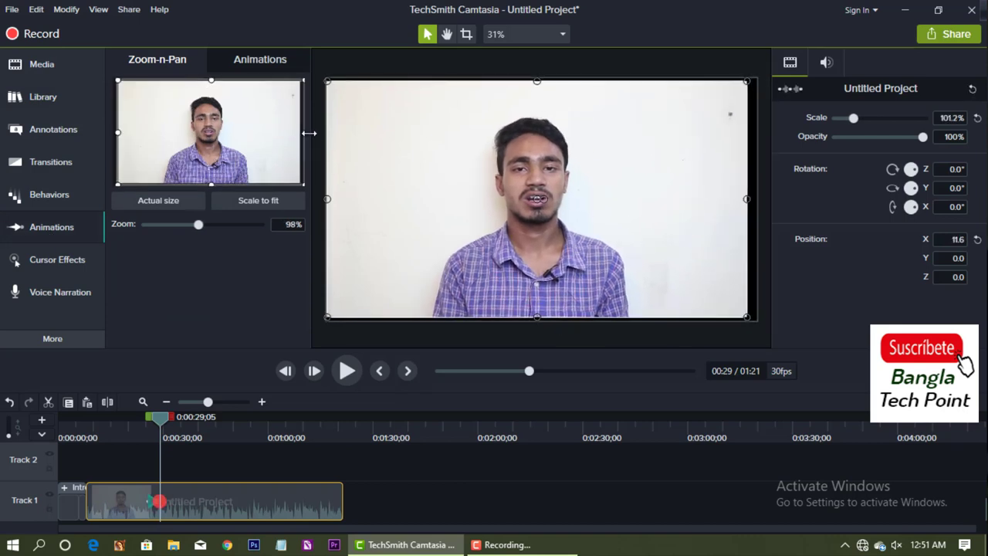
mouse_move(329, 196)
mouse_down()
mouse_move(353, 196)
mouse_move(249, 200)
mouse_move(330, 200)
mouse_up()
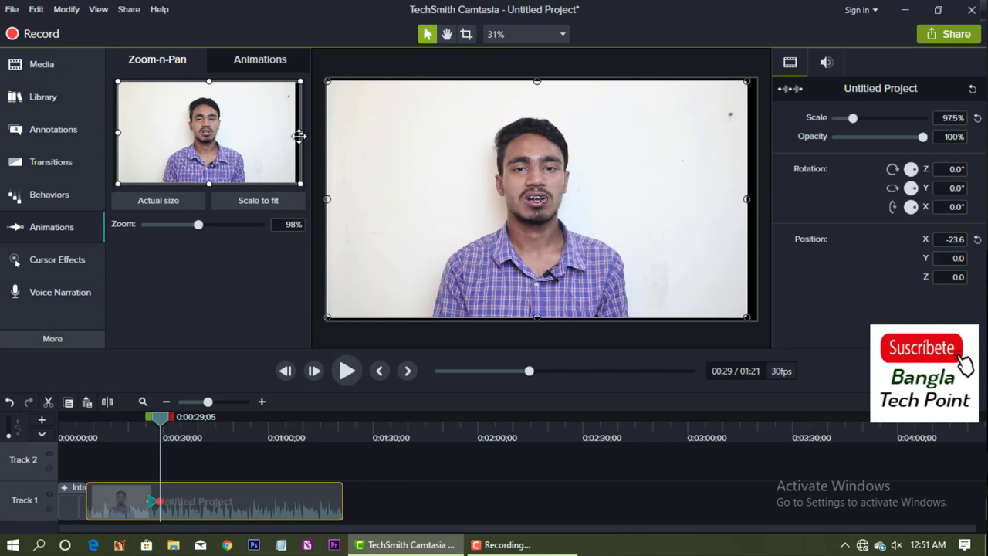
click(94, 226)
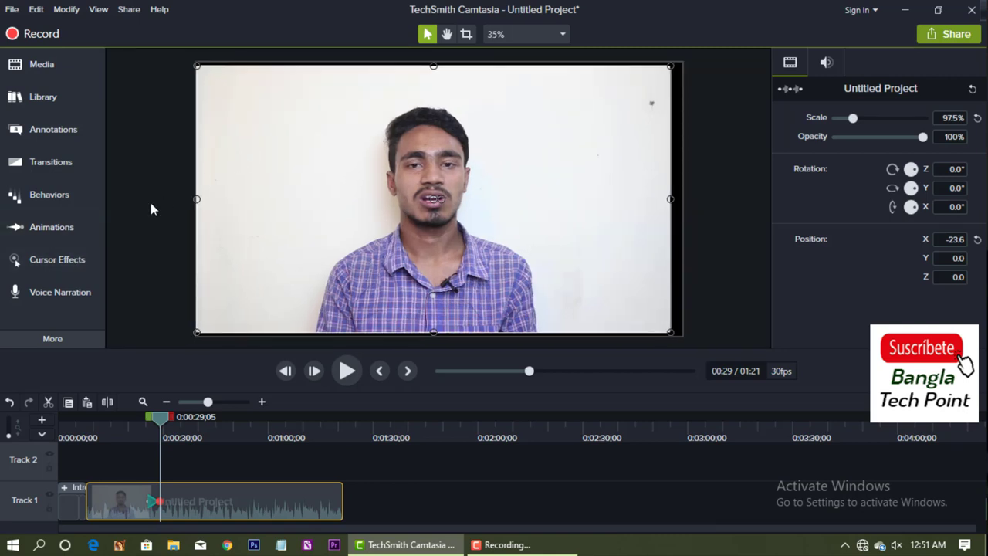
click(52, 227)
drag(298, 130, 214, 154)
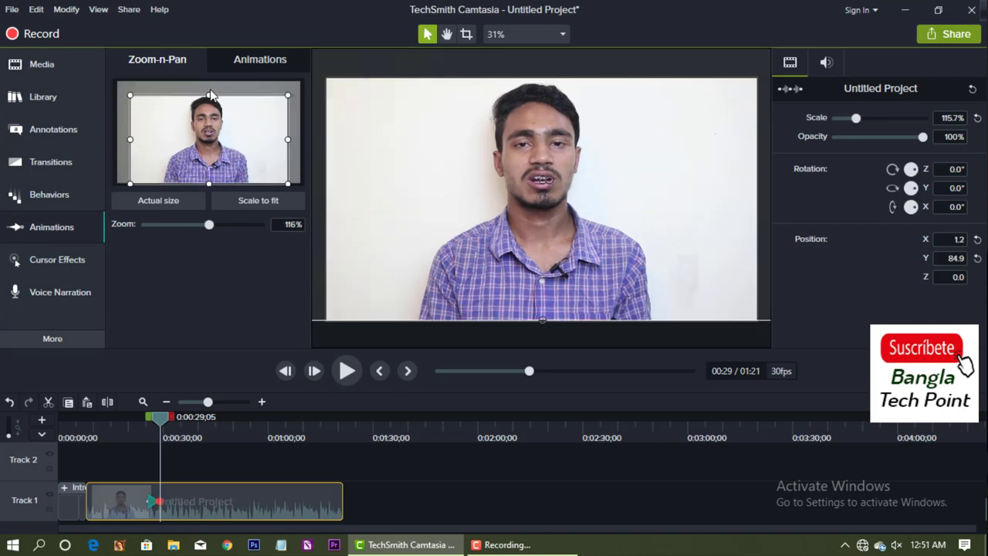
drag(209, 94, 209, 91)
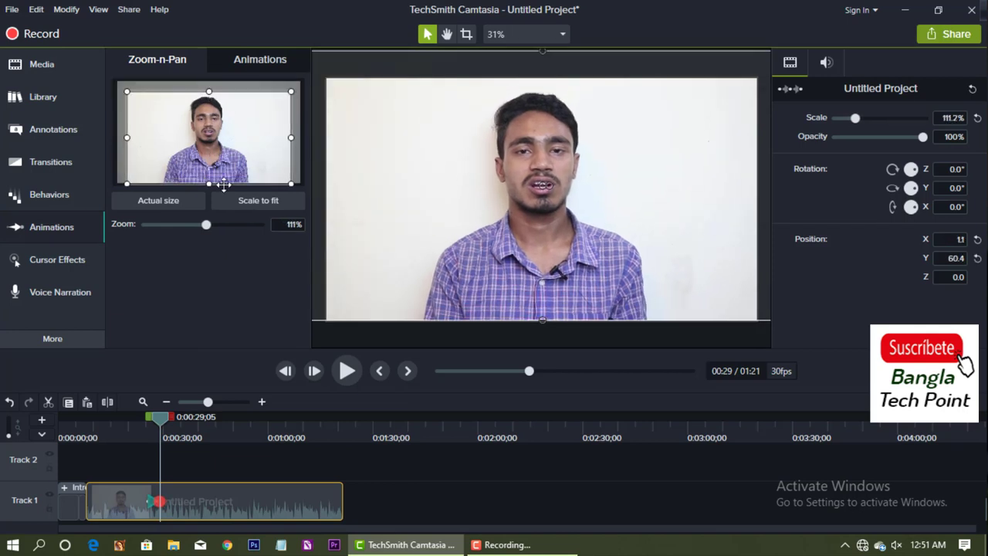
Step: Play the zoom animation and scrub across its keyframe to compare the framing before and after
click(337, 372)
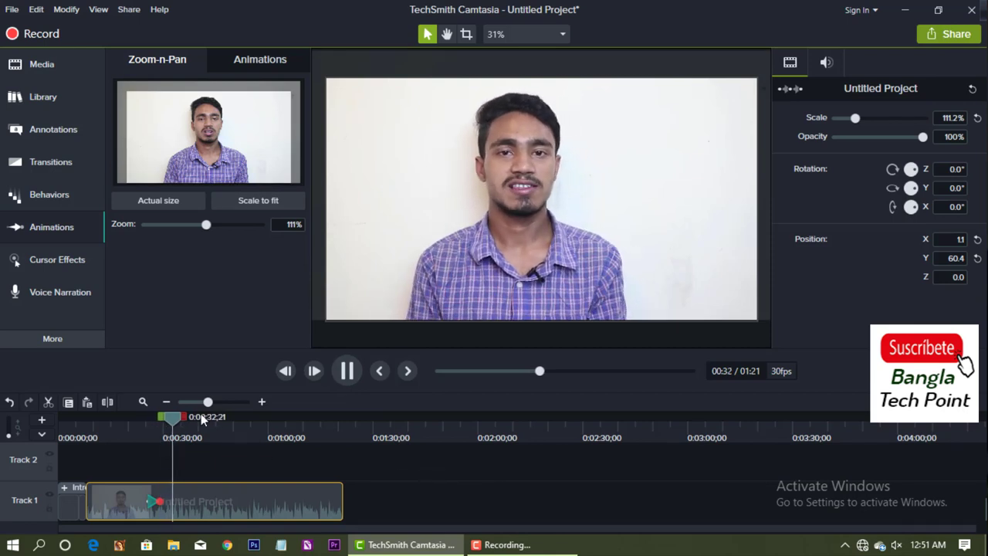
drag(165, 418, 155, 418)
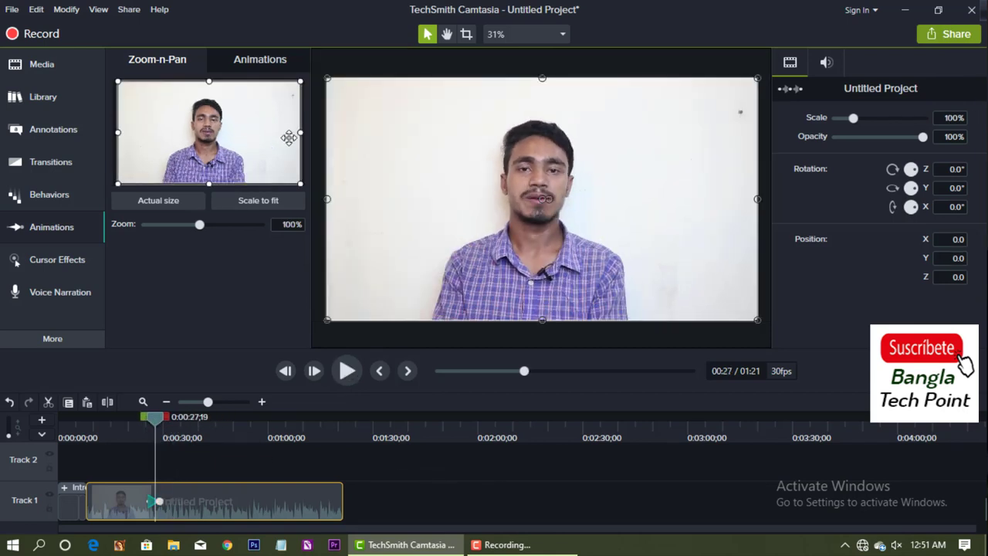
drag(156, 423, 161, 418)
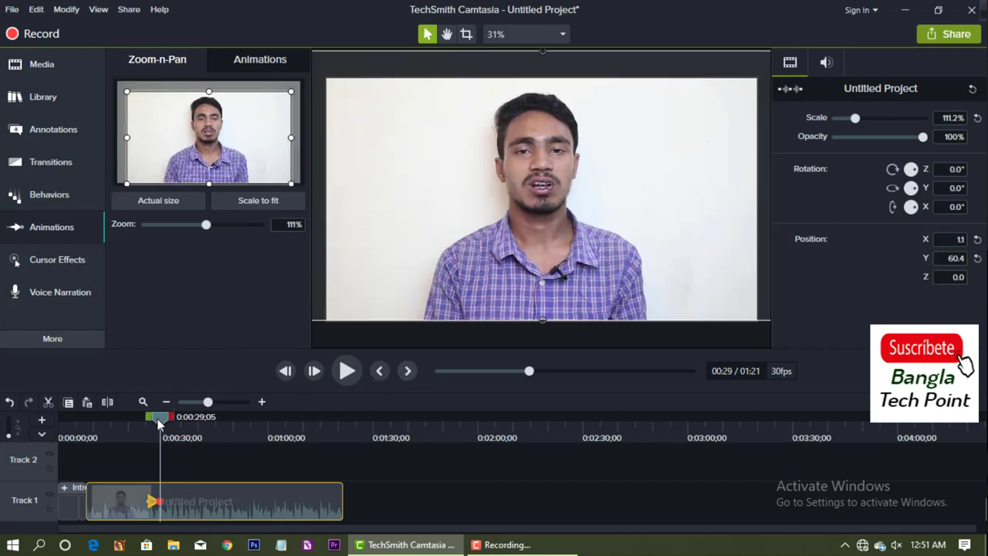
drag(151, 423, 201, 439)
Step: Add a Zoom-n-Pan animation at the recording's start, 0:00:08;05, tightening the frame on the presenter to 119%
drag(129, 446, 80, 459)
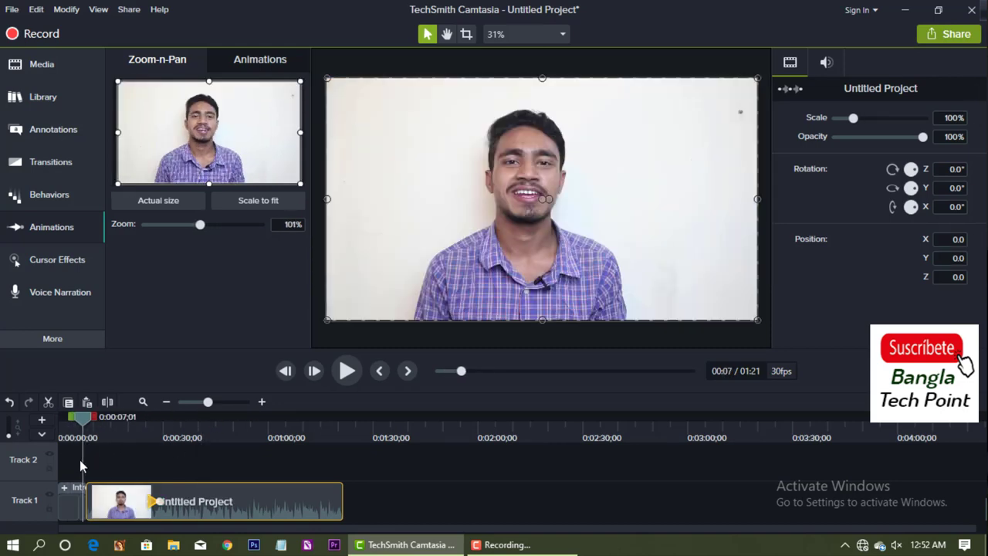
drag(227, 404, 232, 403)
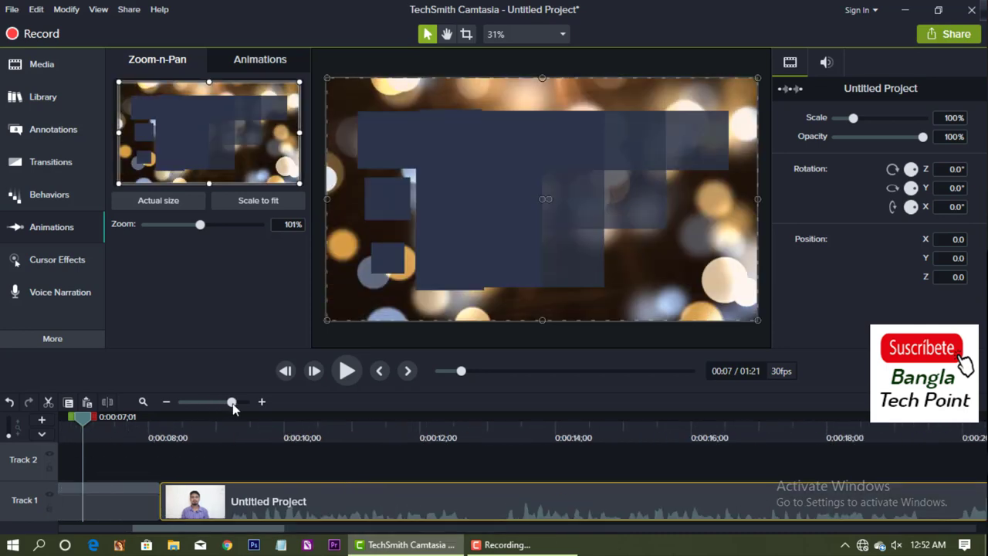
drag(83, 420, 159, 442)
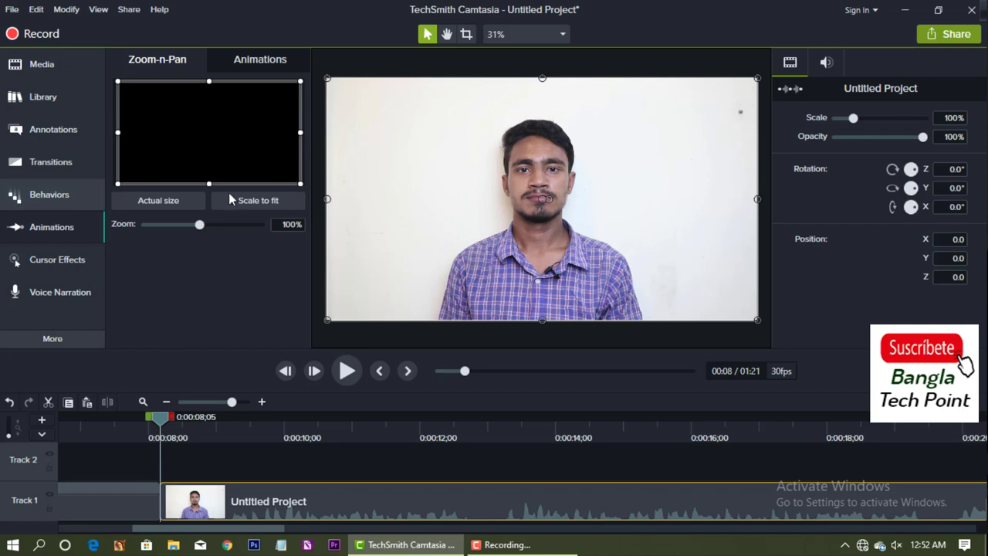
drag(301, 133, 290, 138)
drag(127, 136, 136, 142)
drag(231, 159, 322, 209)
Step: Play back the zoomed recording, check it around 0:00:29;00, and return to the intro at 0:00:02;22
click(349, 372)
click(349, 372)
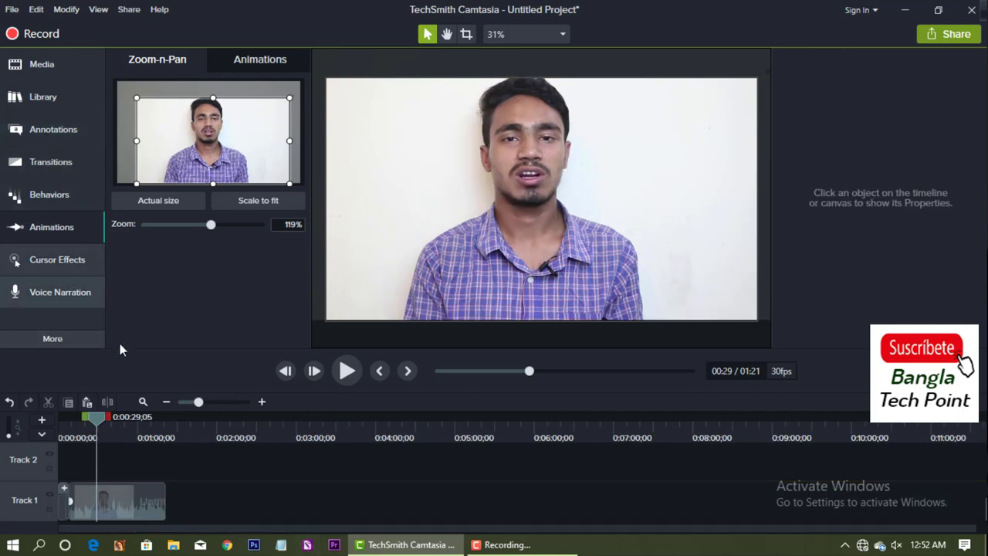
mouse_move(99, 429)
mouse_down()
mouse_move(47, 441)
mouse_move(101, 431)
mouse_up()
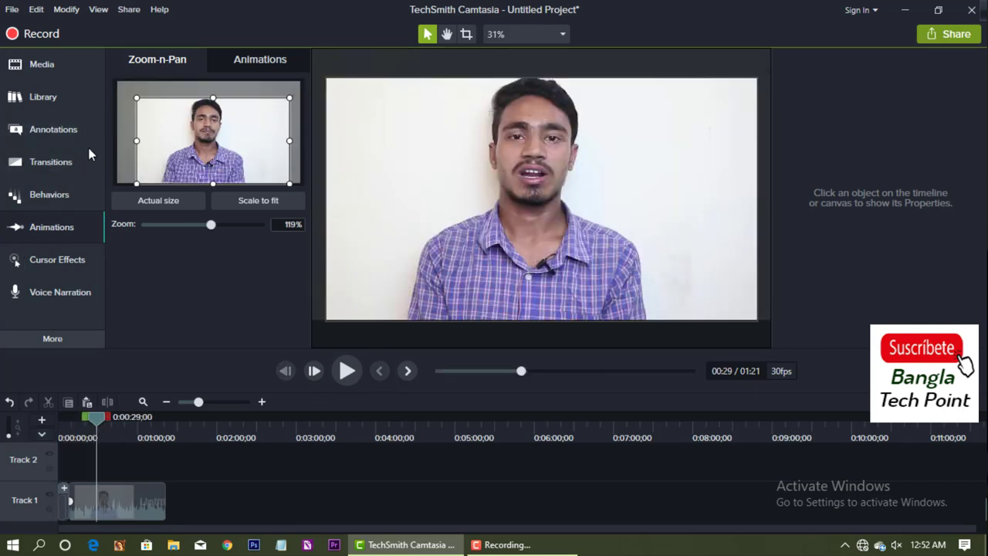
click(64, 421)
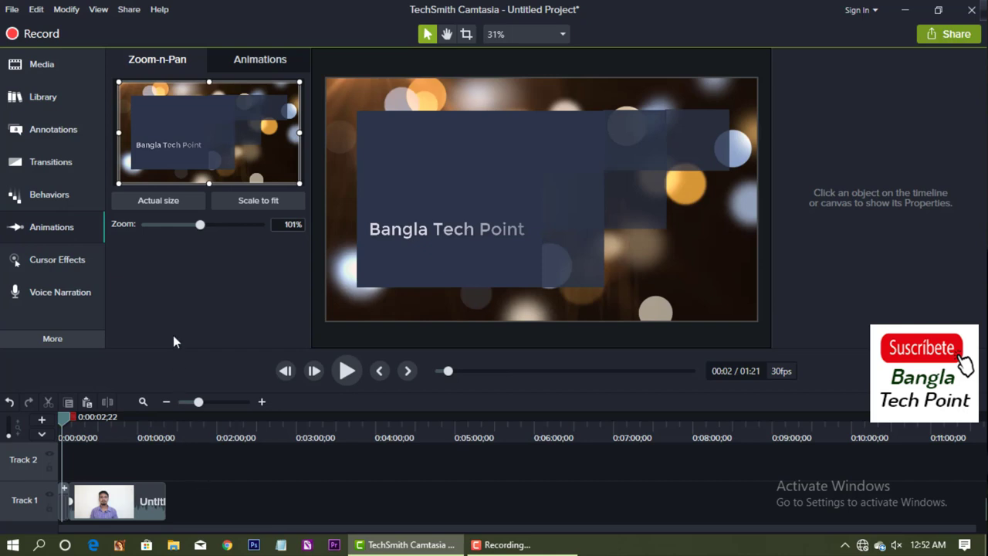
Step: Import the picture New from the Skin screen folder into the media bin
click(39, 64)
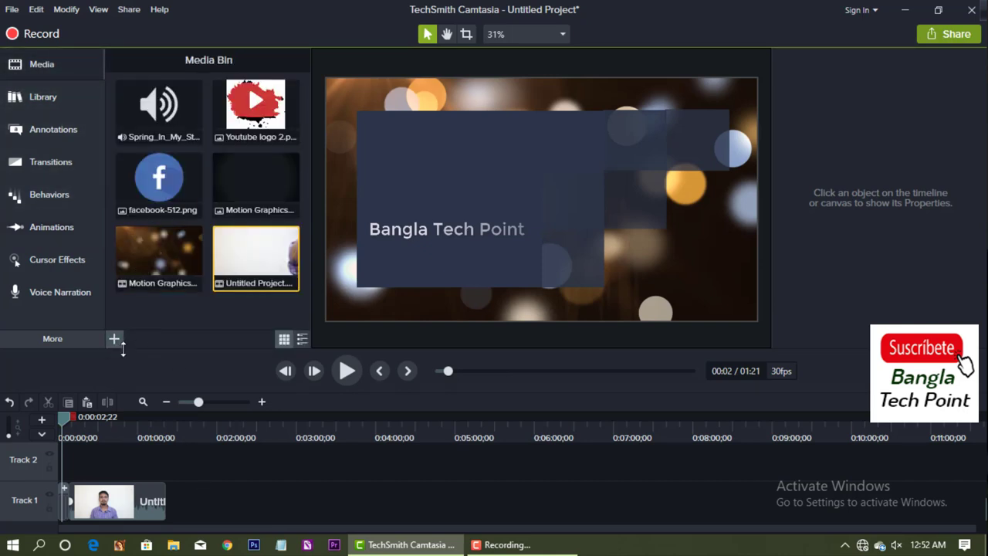
click(115, 342)
click(143, 292)
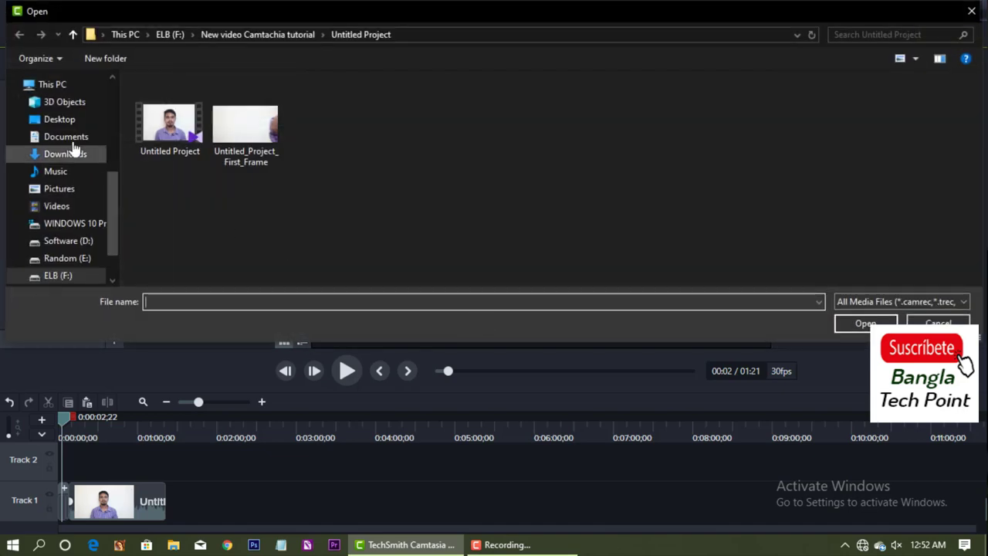
click(74, 35)
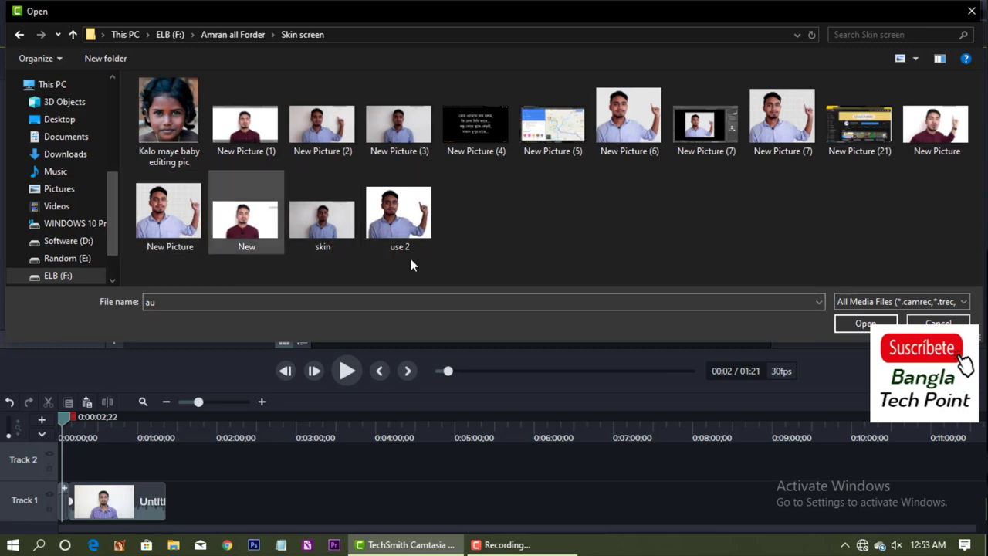
click(261, 231)
double_click(261, 230)
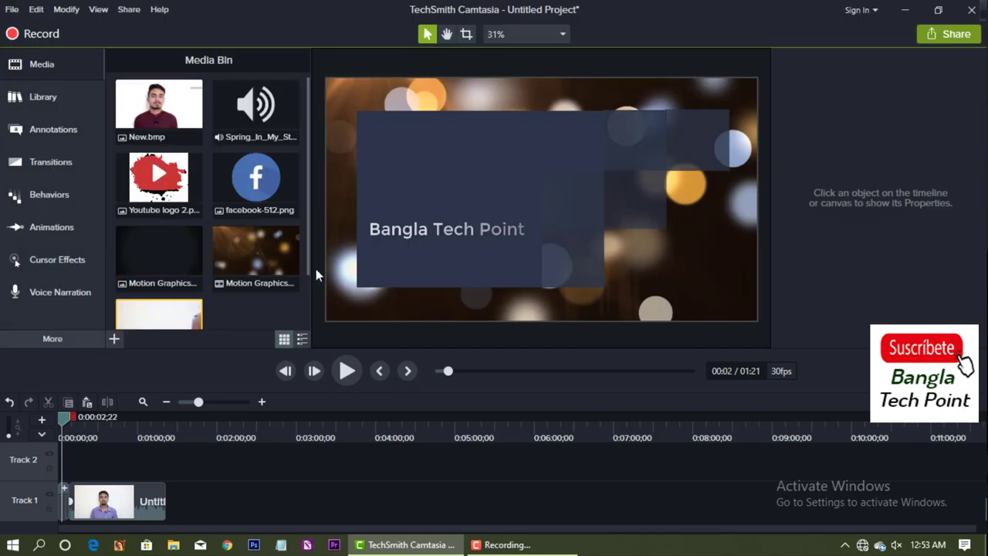
Step: Add the New.bmp picture to Track 2 above the recording at 0:00:49;08
click(162, 125)
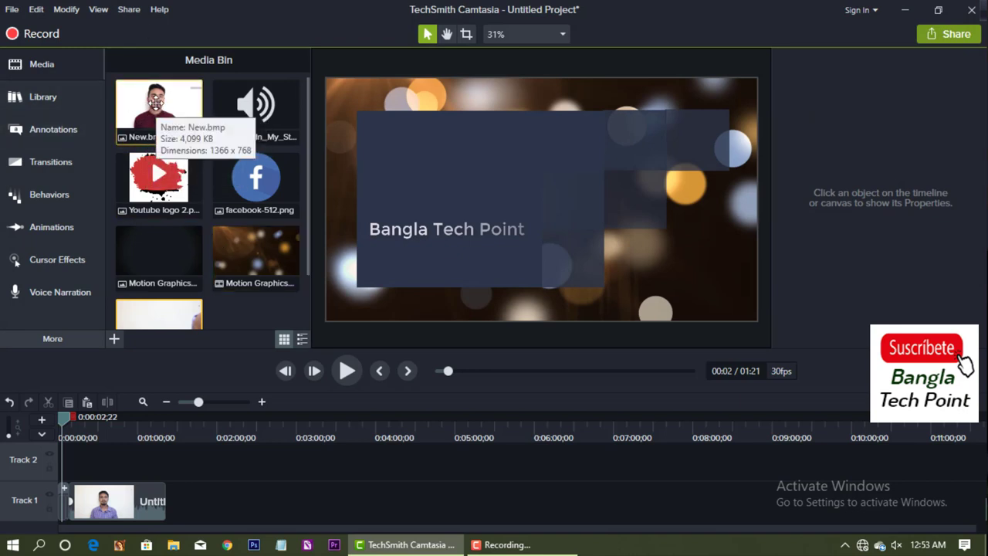
right_click(156, 104)
click(243, 122)
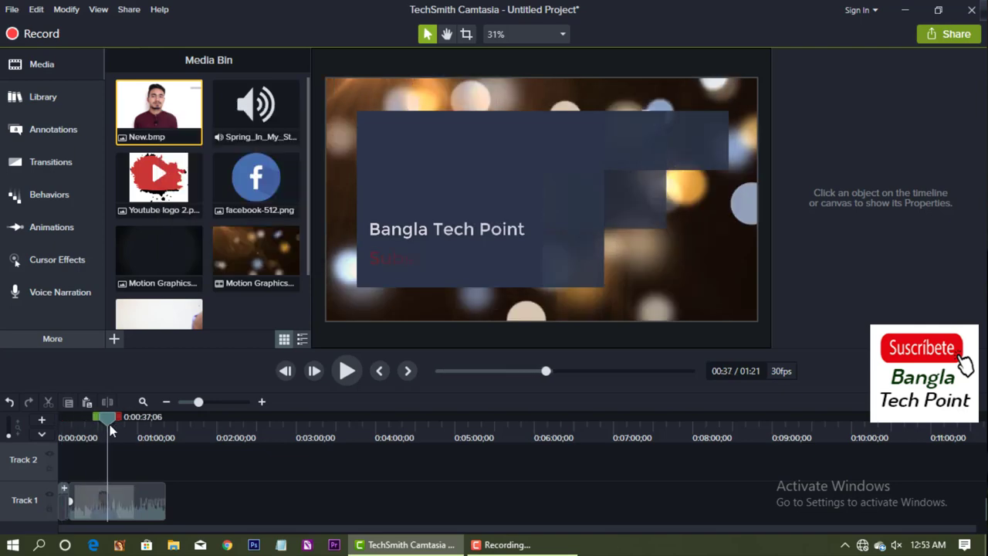
click(227, 402)
drag(122, 425, 229, 438)
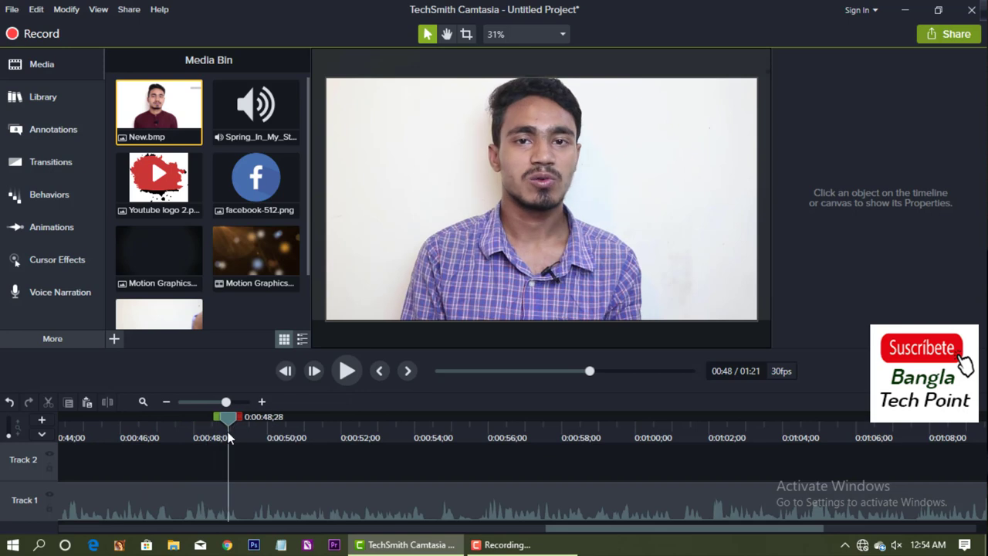
right_click(170, 118)
drag(228, 419, 237, 417)
right_click(178, 119)
click(268, 128)
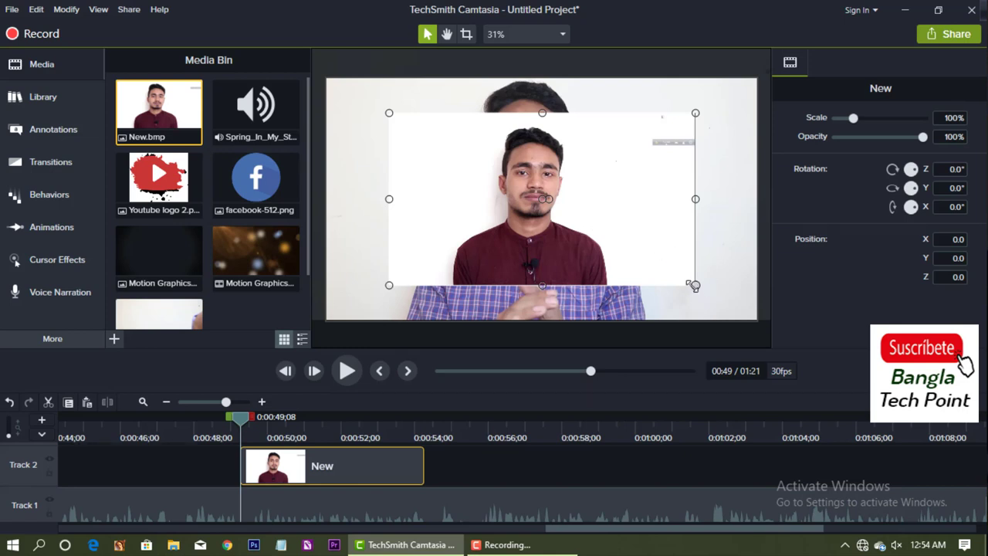
Step: Shrink the picture to 37.5% in the frame's upper-left area and trim its clip to end at about 0:00:52
drag(686, 281, 431, 170)
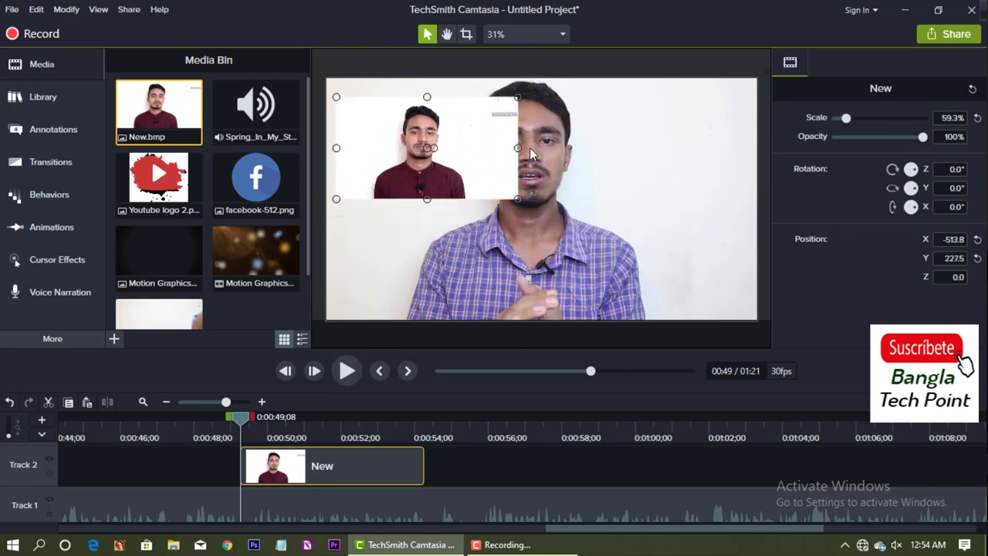
drag(514, 147, 442, 135)
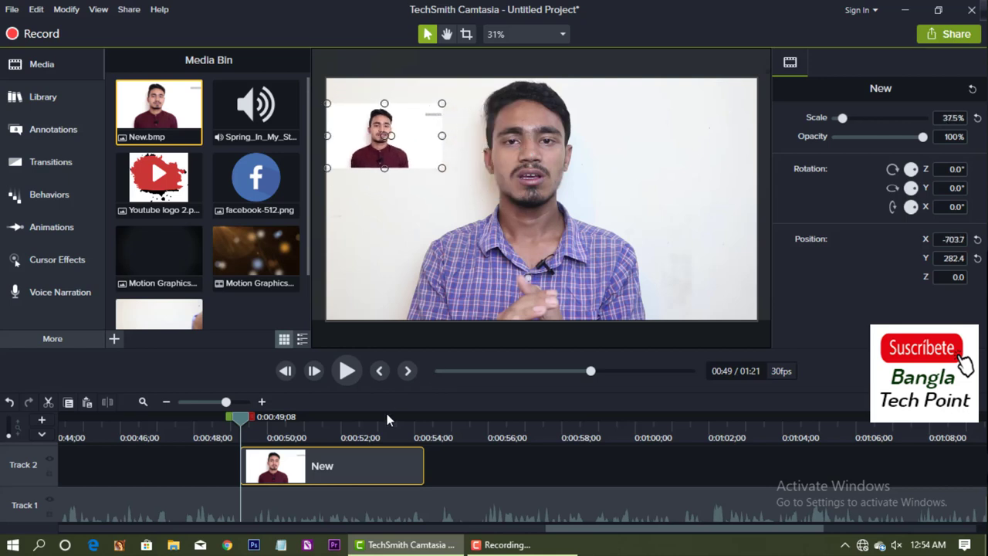
click(346, 369)
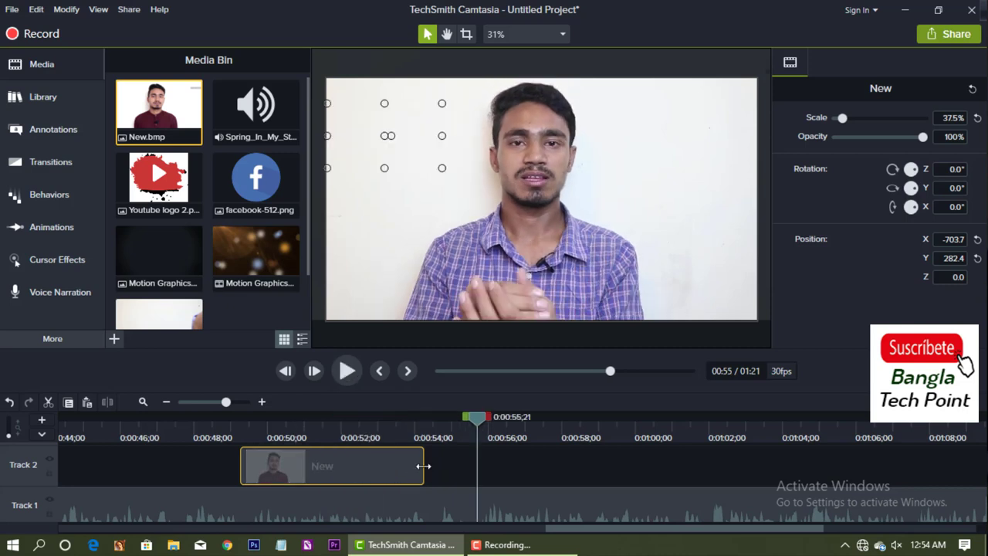
drag(423, 465, 255, 515)
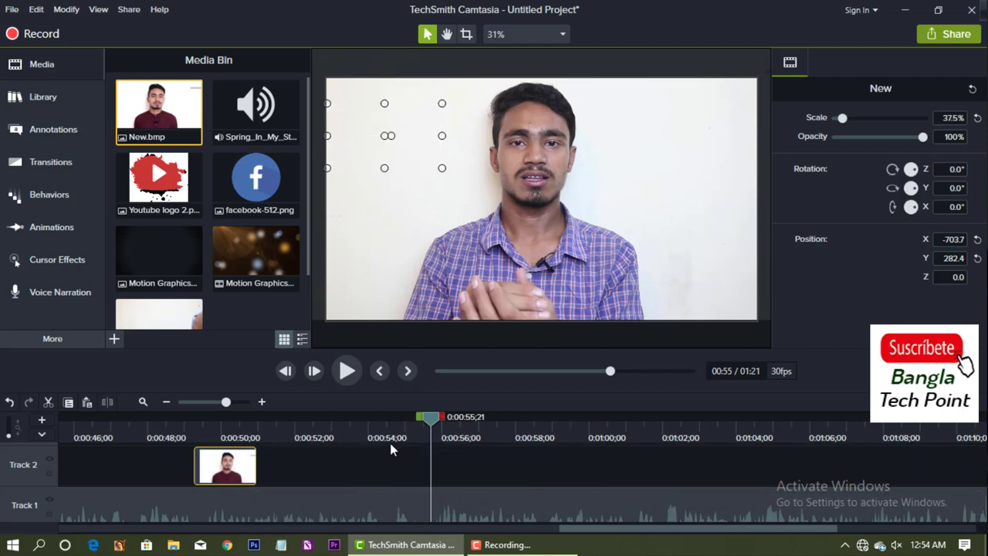
drag(256, 467, 286, 502)
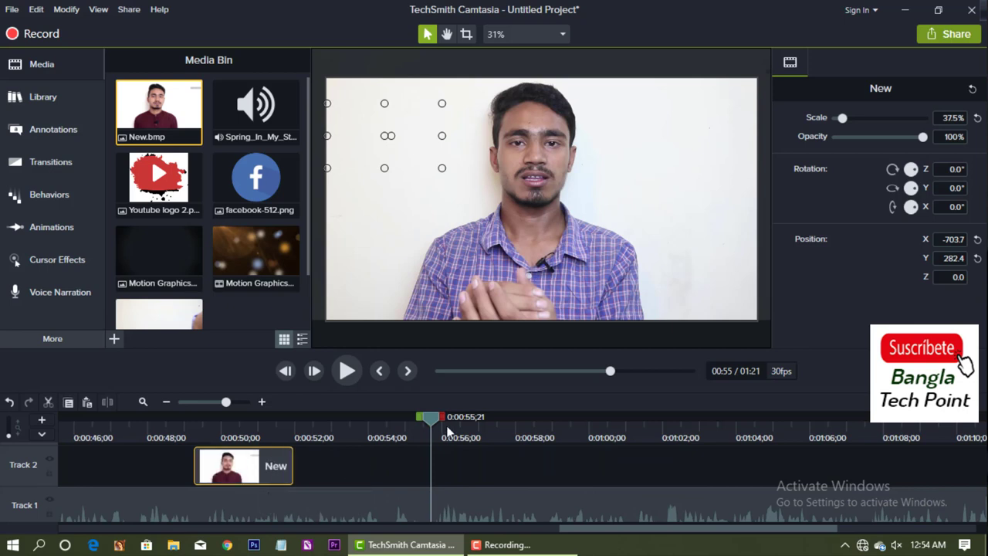
Step: Play back the picture overlay from 0:00:49;05 and delete its clip from Track 2
drag(436, 418, 191, 418)
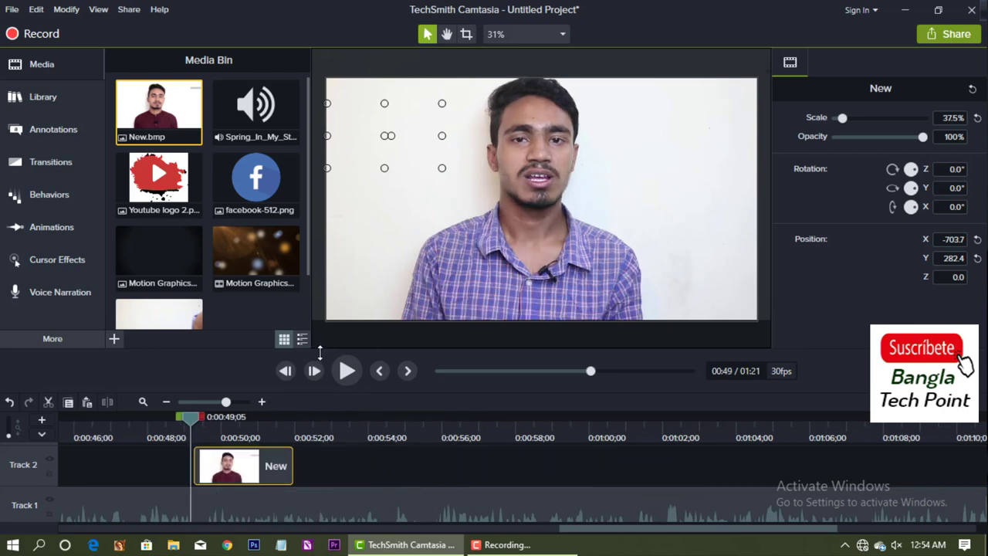
click(348, 371)
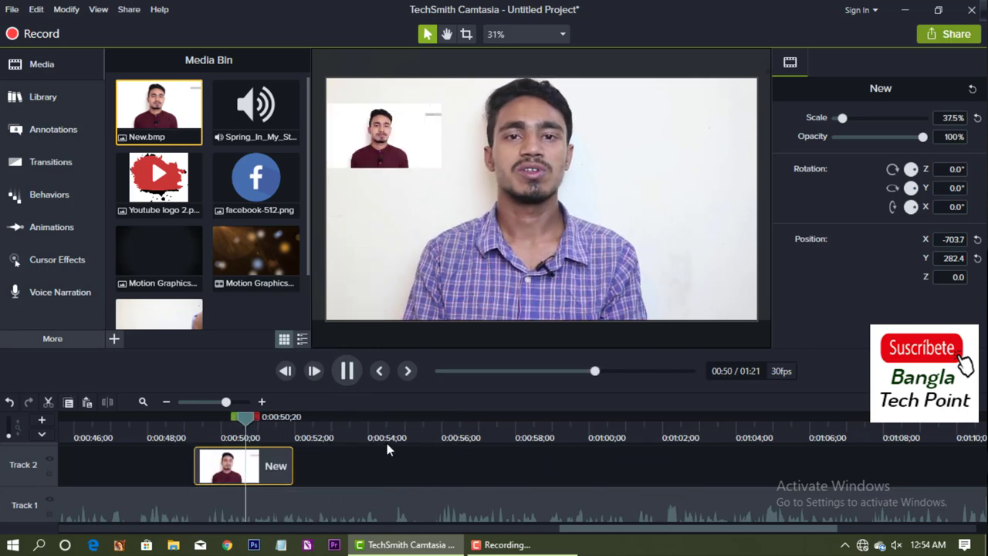
click(348, 373)
key(Delete)
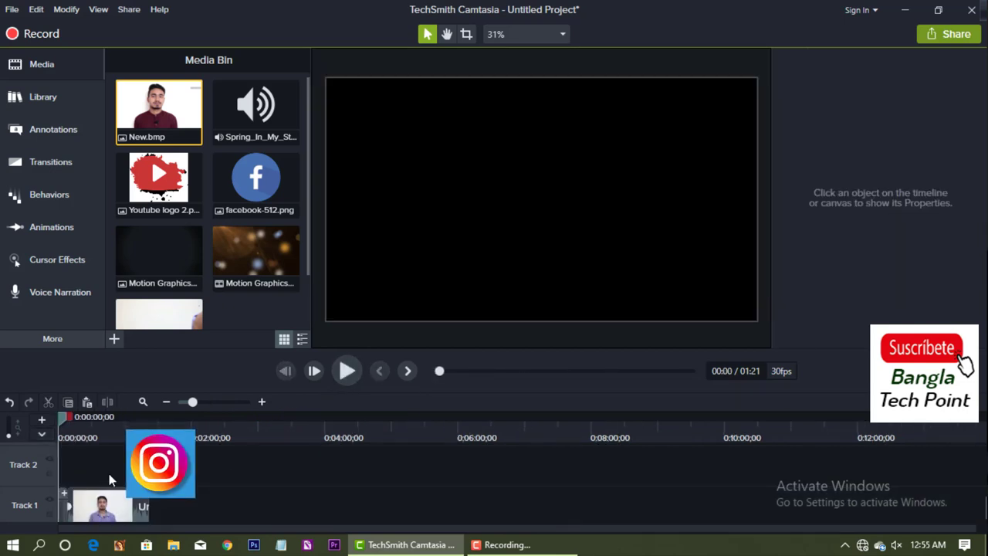
Step: Add a white rectangular callout reading "Bangla tech point" at 0:00:24;04, enlarged and placed in the frame's upper-left area
drag(62, 417, 85, 417)
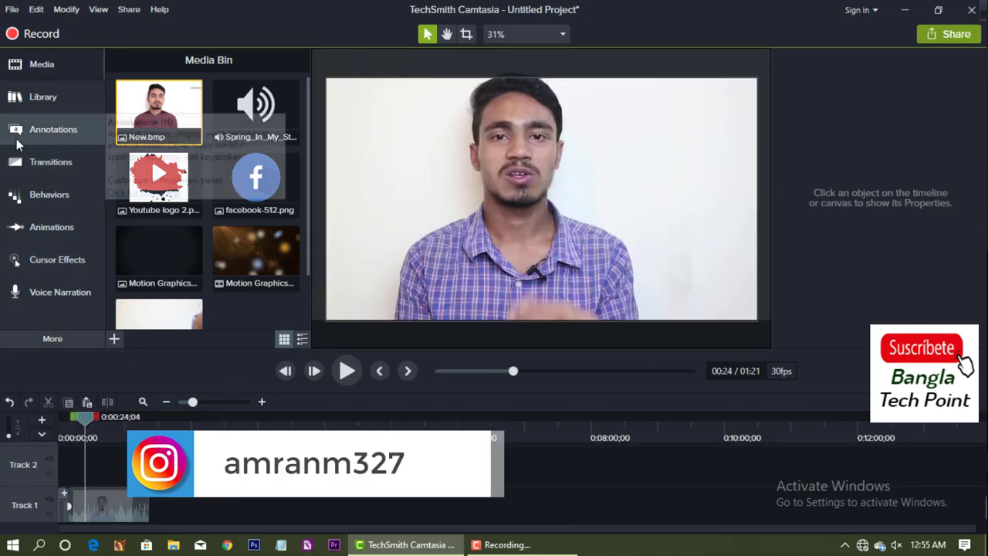
click(54, 133)
double_click(231, 207)
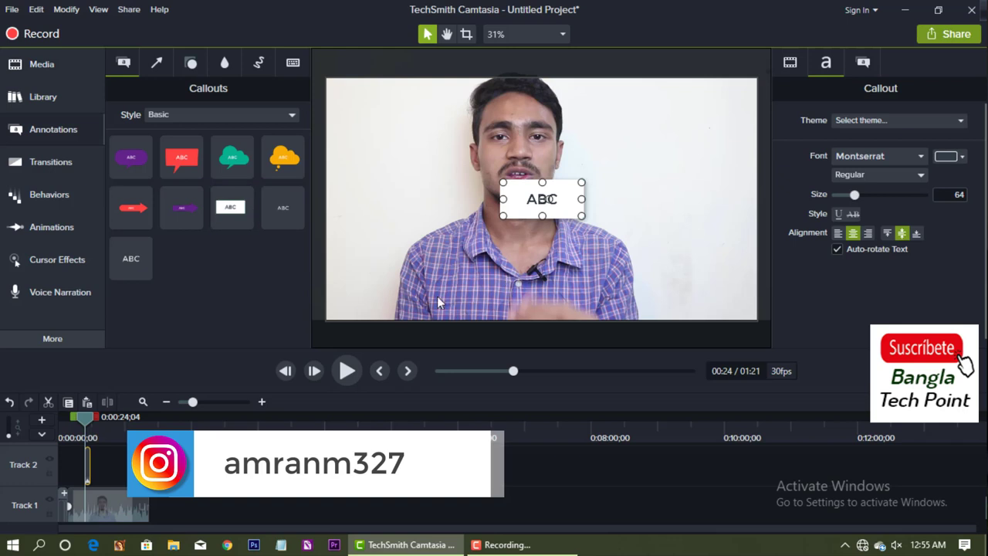
text(Bangla tech point)
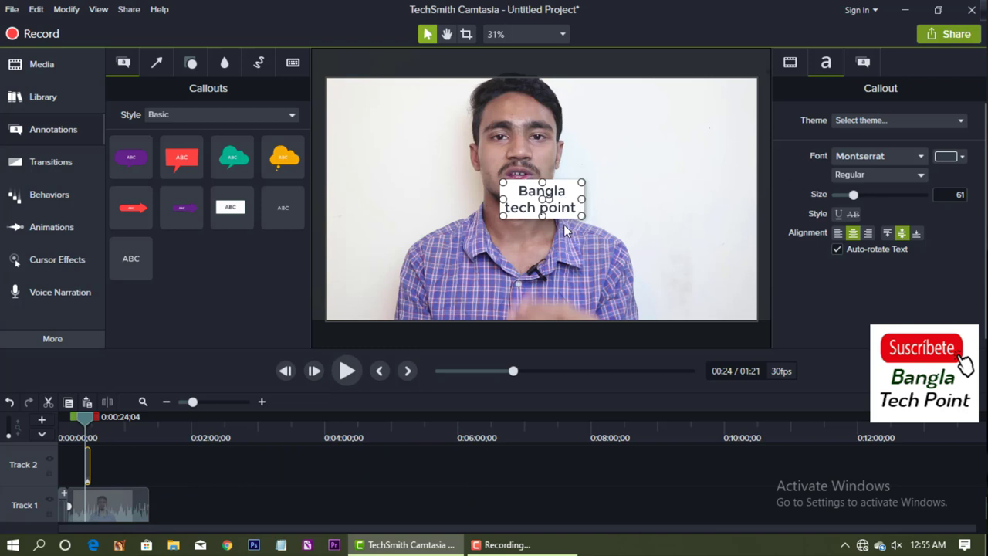
drag(581, 216, 642, 265)
drag(623, 242, 447, 166)
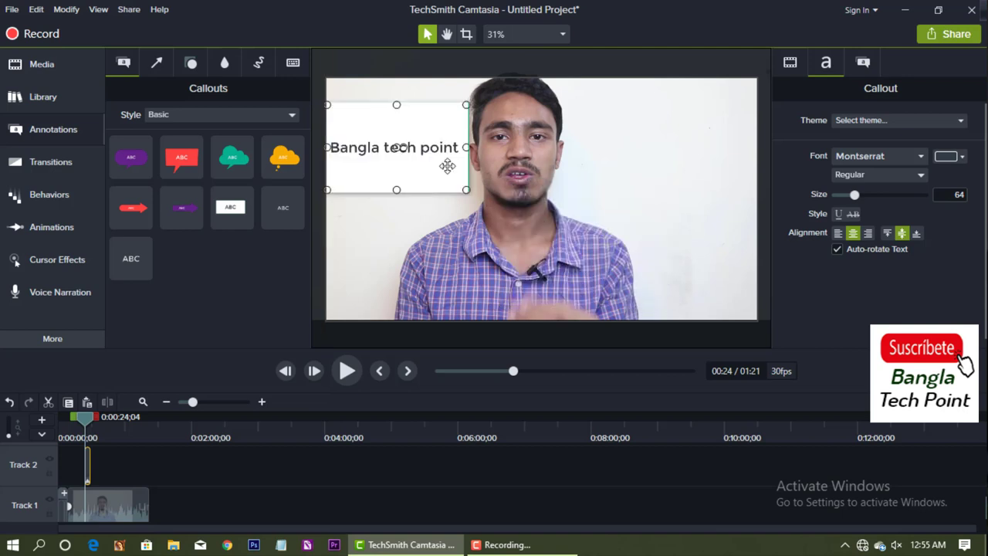
Step: Set the callout's font color to blue, #107DD1
click(948, 157)
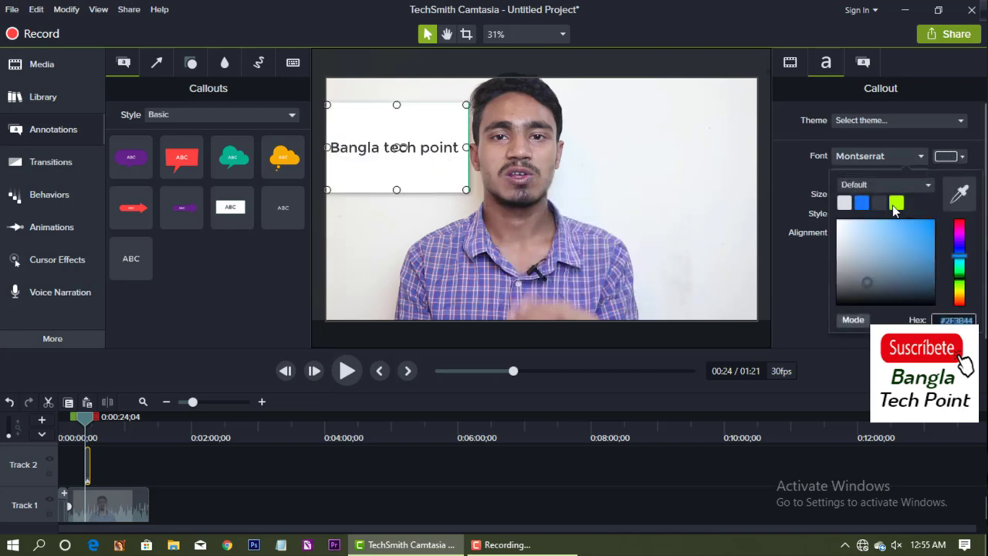
drag(916, 231, 897, 277)
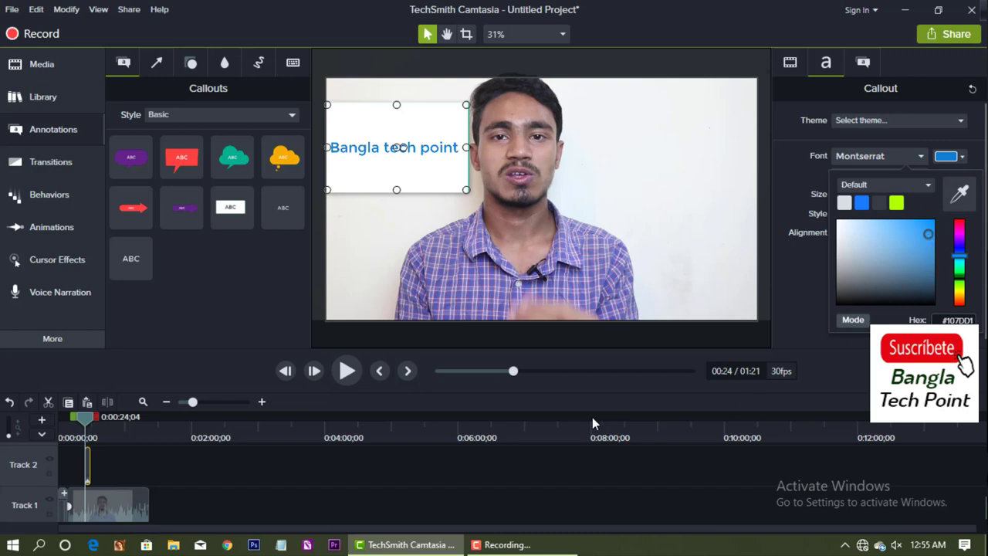
click(357, 487)
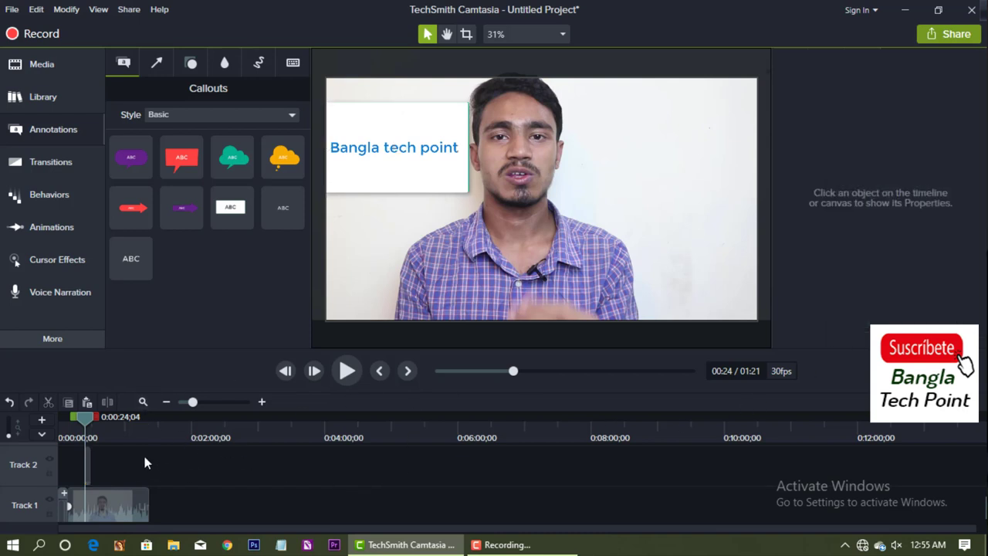
Step: Play back the callout and extend its clip to a duration of 0:00:39;12
key(space)
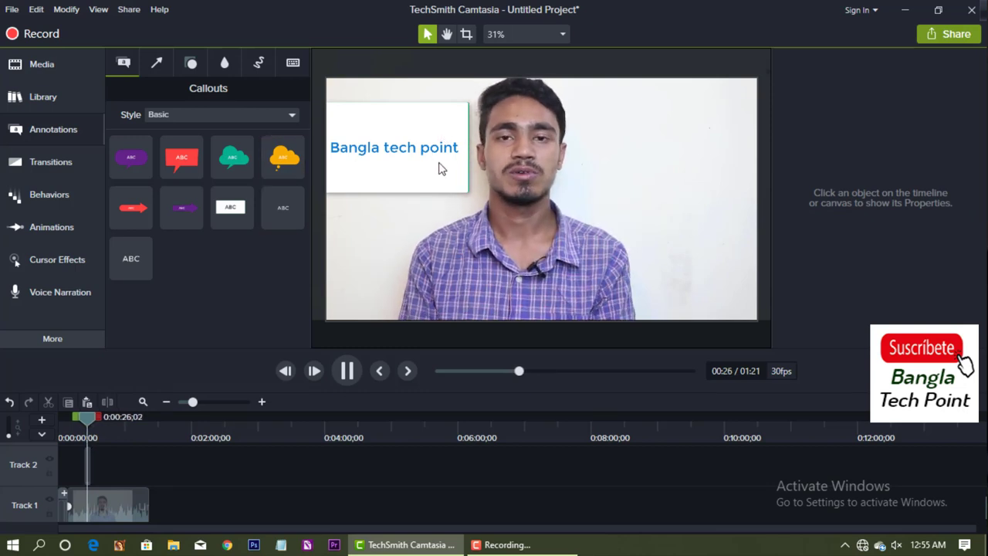
click(347, 371)
drag(206, 404, 209, 424)
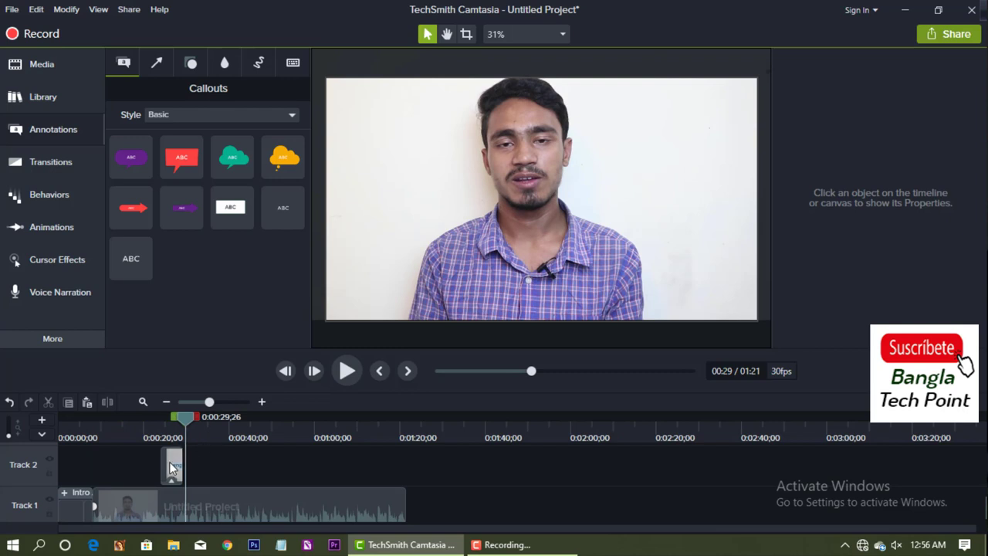
drag(184, 466, 329, 470)
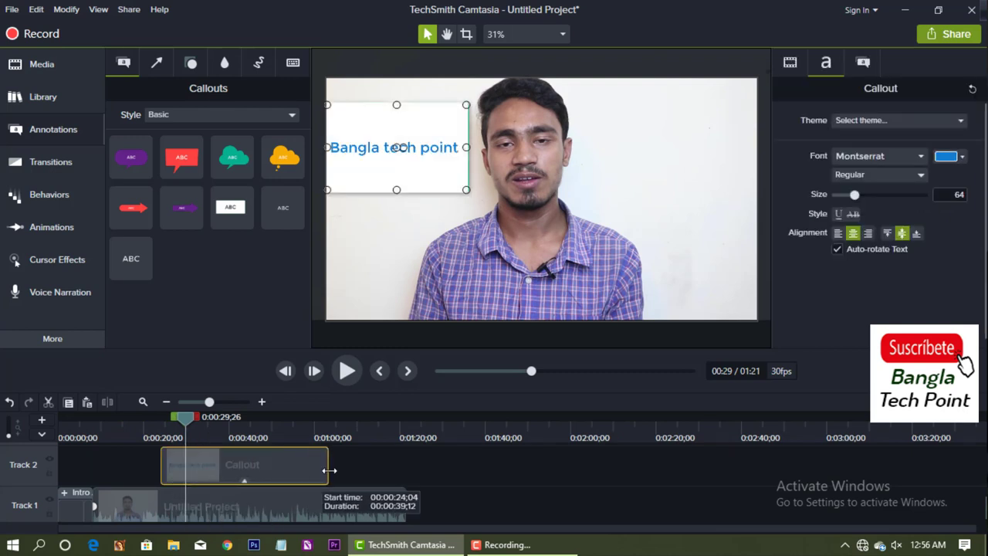
Step: Shorten the callout clip to end at about 0:00:29 and delete it from Track 2
click(346, 370)
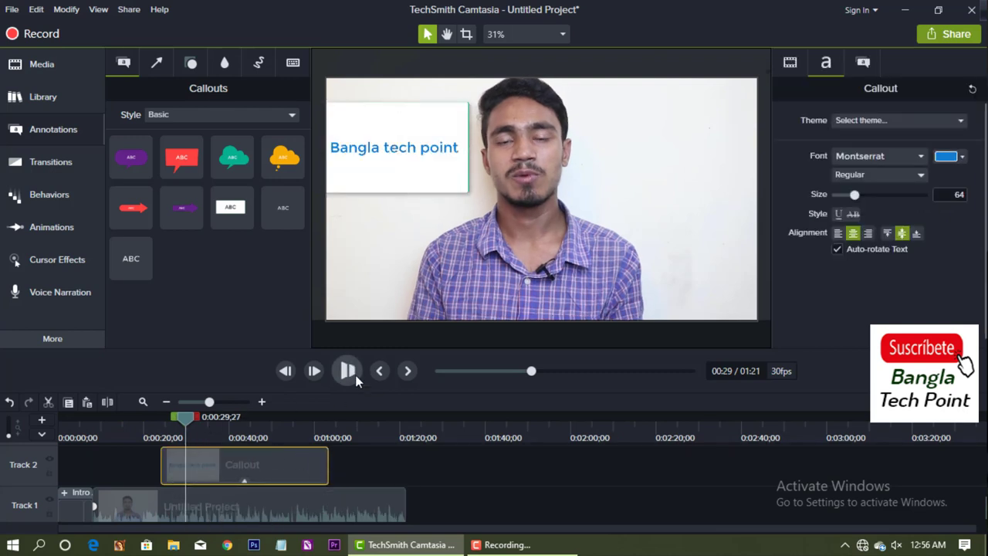
mouse_move(328, 469)
mouse_down()
mouse_move(166, 466)
mouse_move(336, 466)
mouse_up()
drag(292, 492, 184, 497)
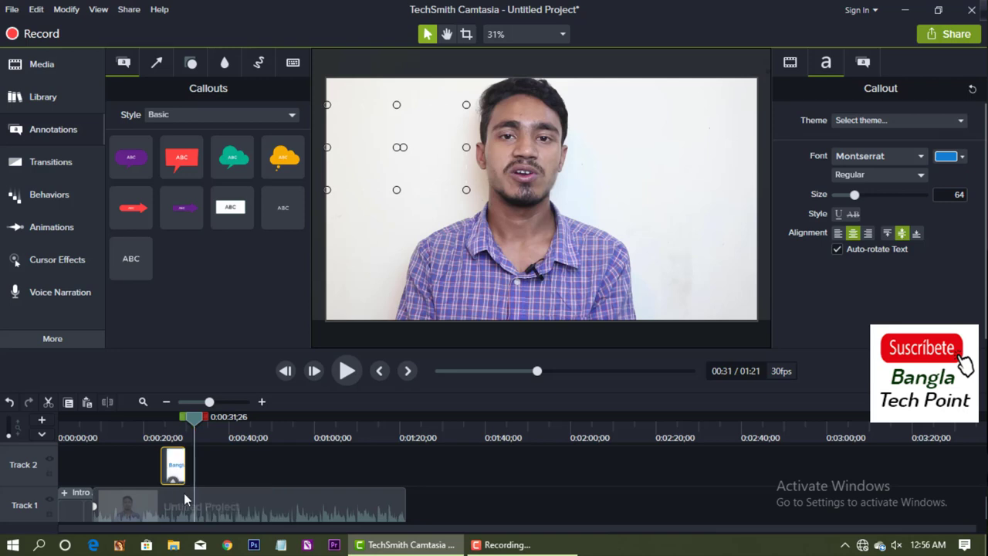
key(Delete)
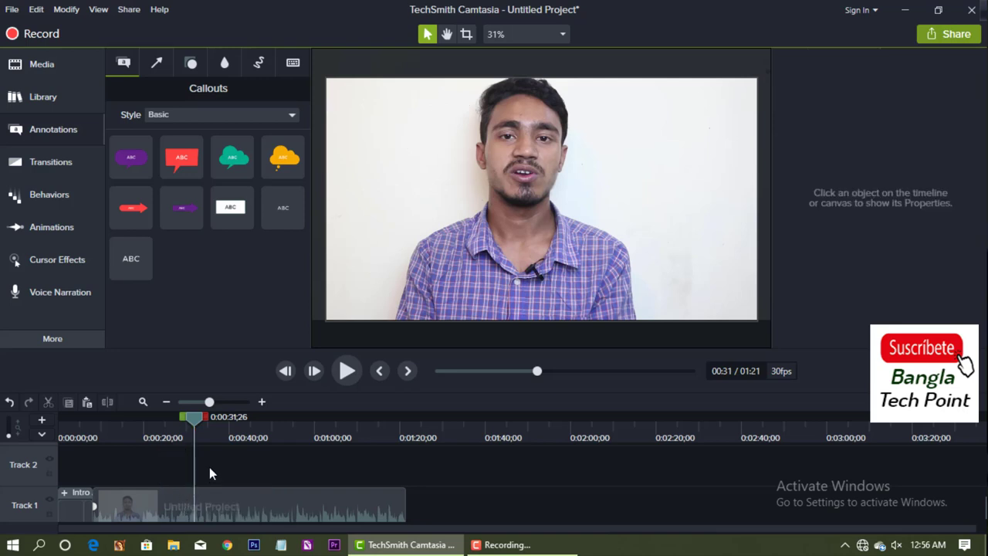
Step: Move the playhead to 0:00:17;29 and turn on audio editing for the recording on Track 1
drag(197, 417, 135, 457)
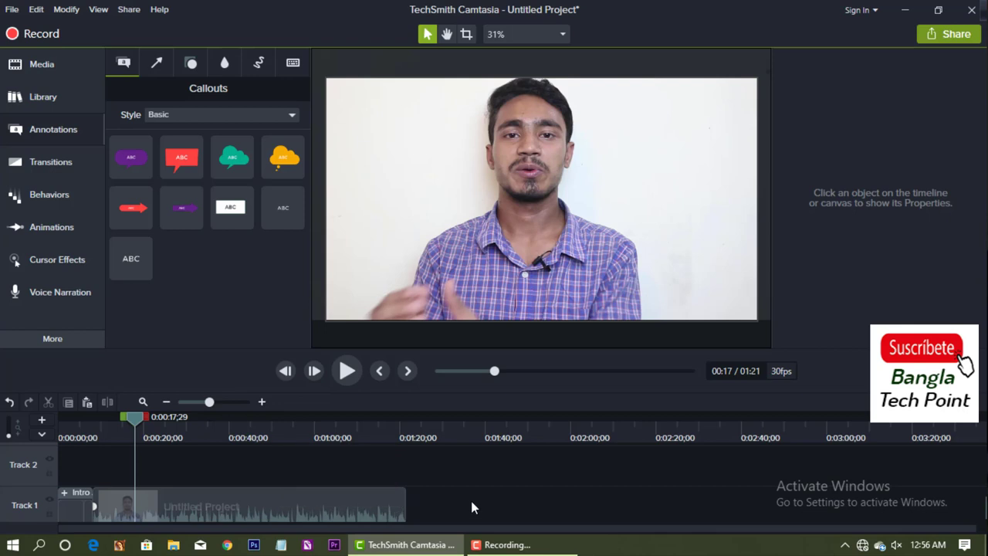
click(322, 510)
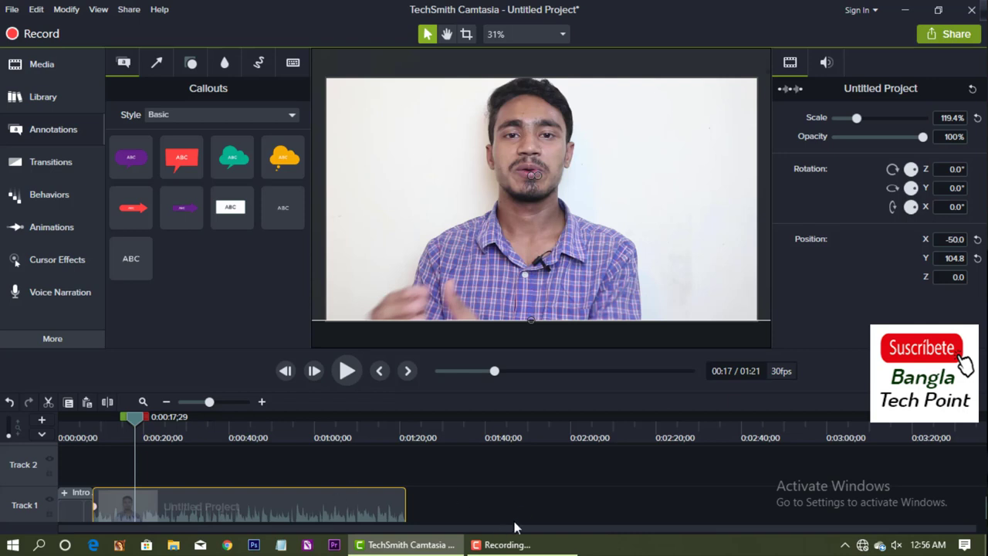
click(510, 531)
click(342, 501)
right_click(342, 499)
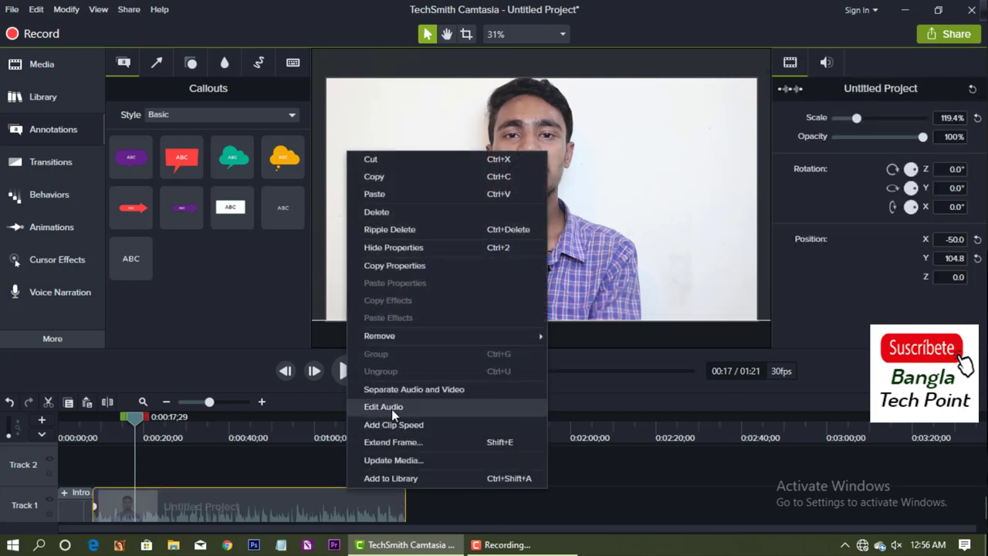
click(424, 407)
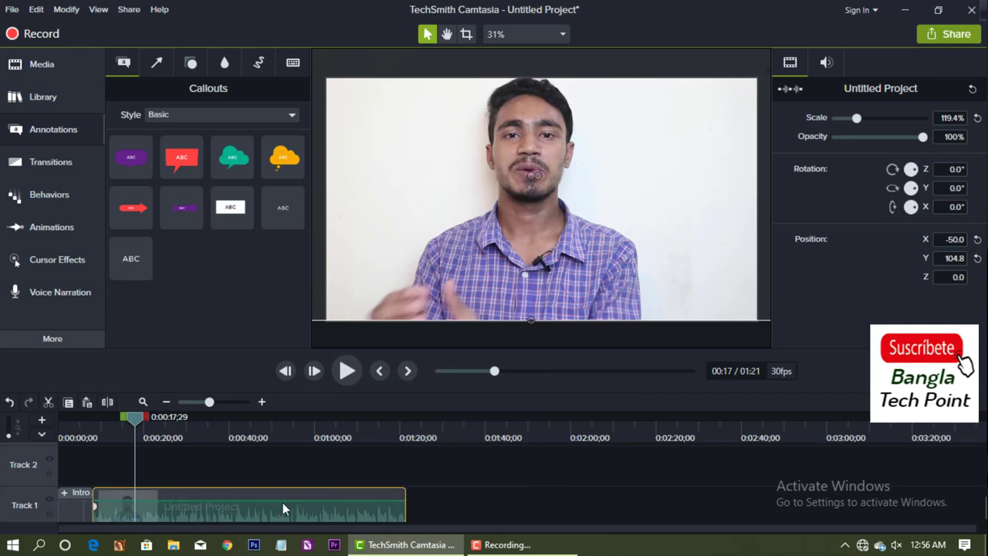
Step: Play back the recording from 0:00:17;29 on an enlarged timeline to check its current audio
drag(286, 495, 320, 498)
click(233, 401)
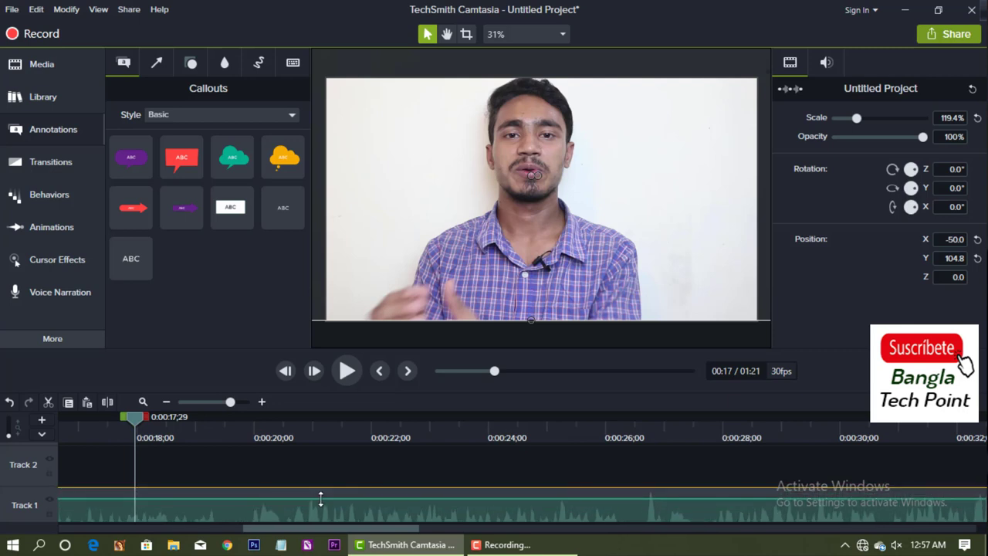
click(338, 377)
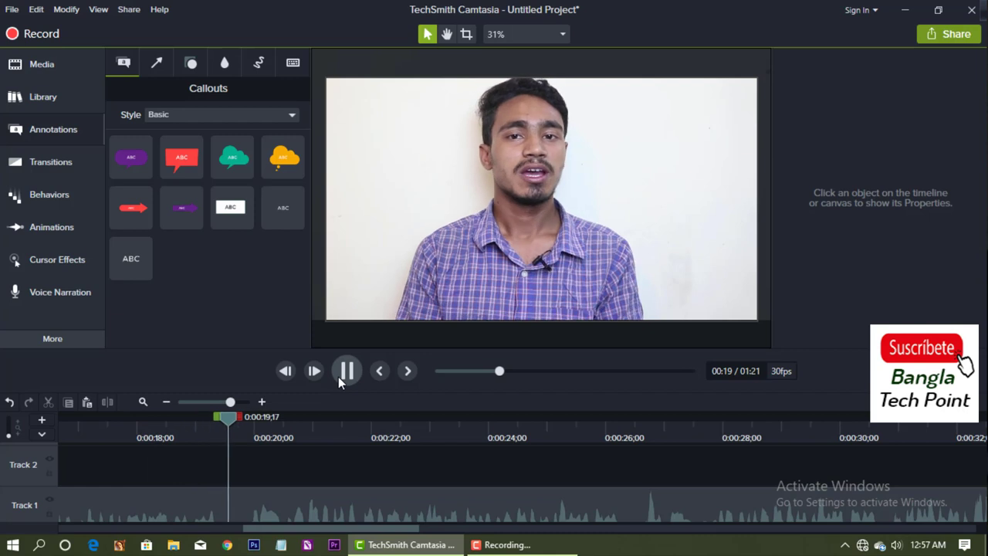
click(339, 377)
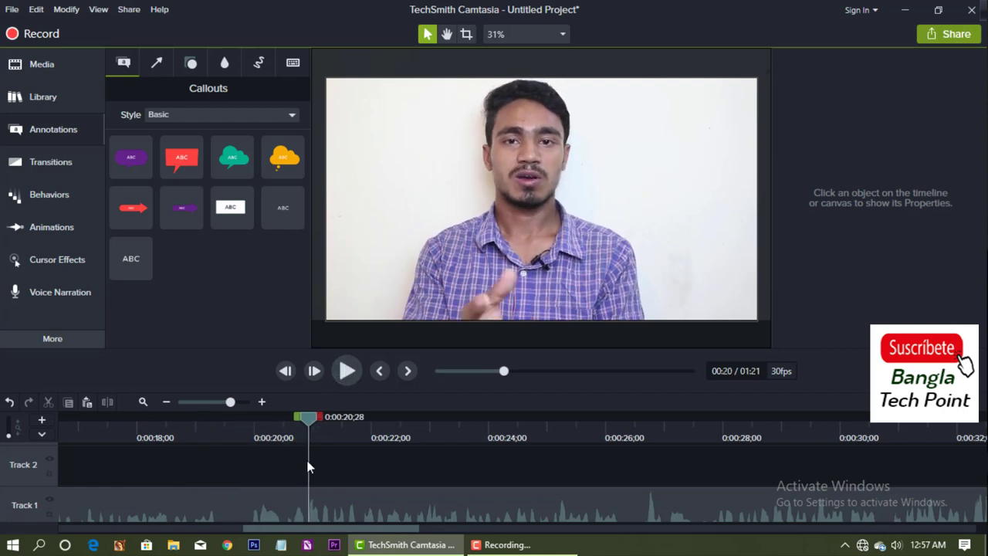
Step: Turn on audio editing for the recording on Track 1, raise its volume, and play back the result
click(284, 513)
right_click(284, 512)
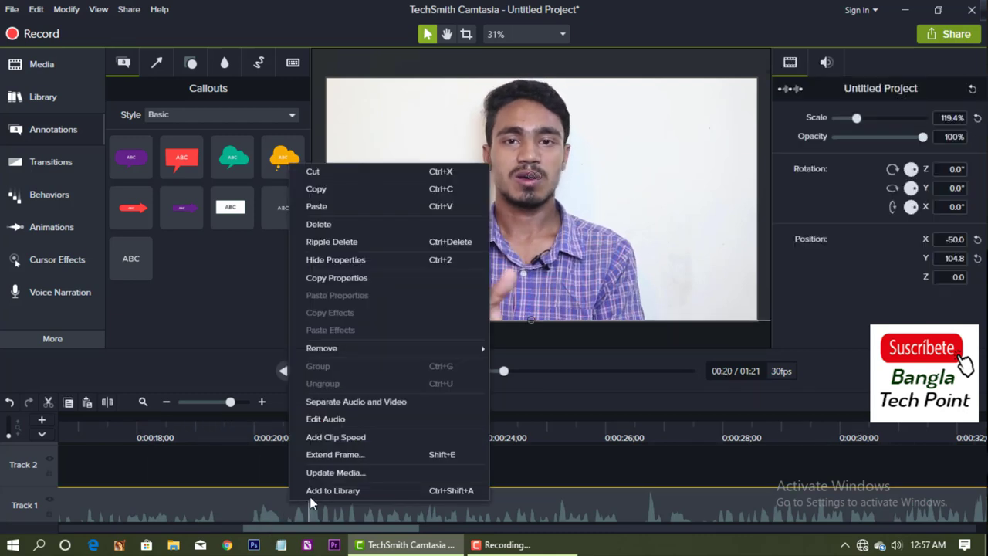
click(349, 419)
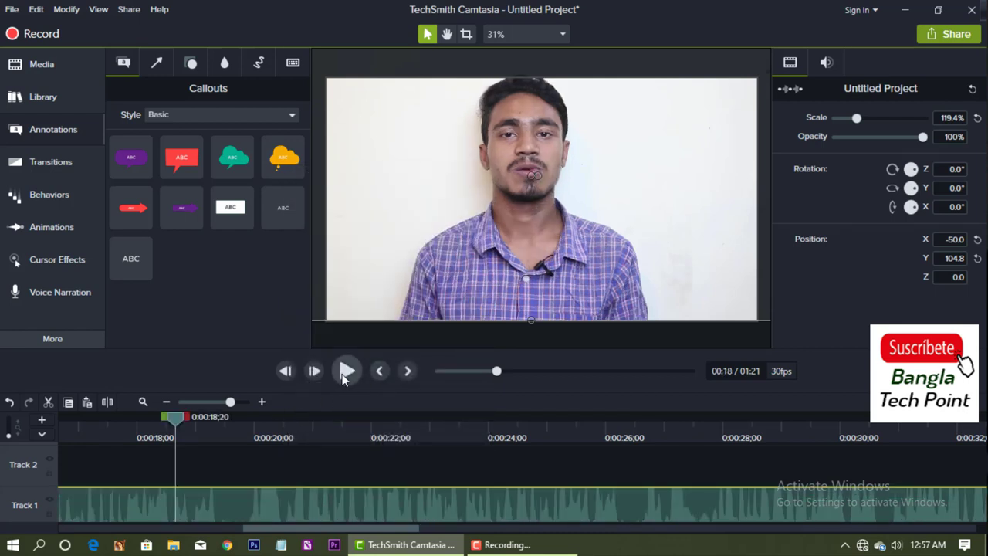
click(345, 372)
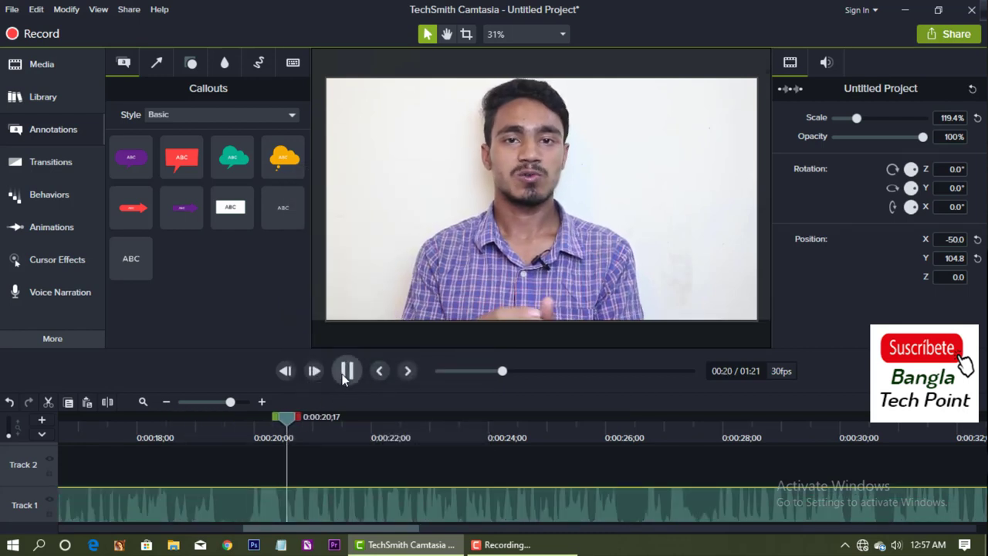
click(345, 372)
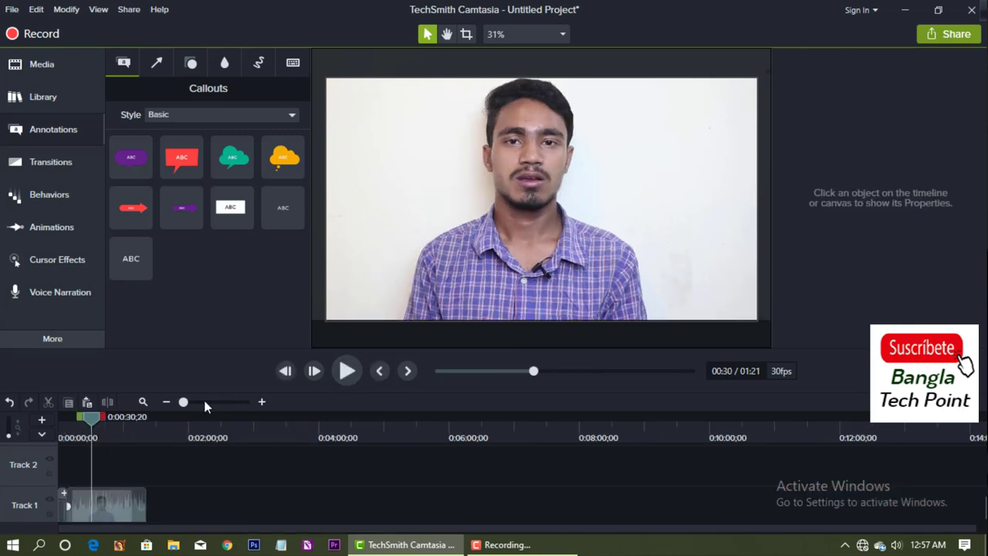
Step: Add an asset from the library to Track 2 with the playhead at 0:00:17;09 and play back the timeline
click(205, 402)
drag(145, 447, 215, 463)
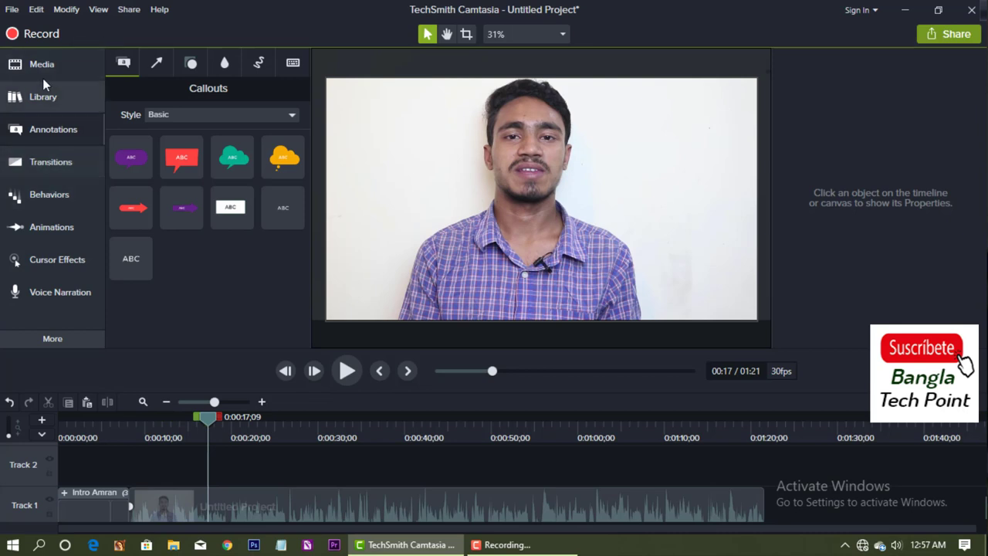
click(46, 101)
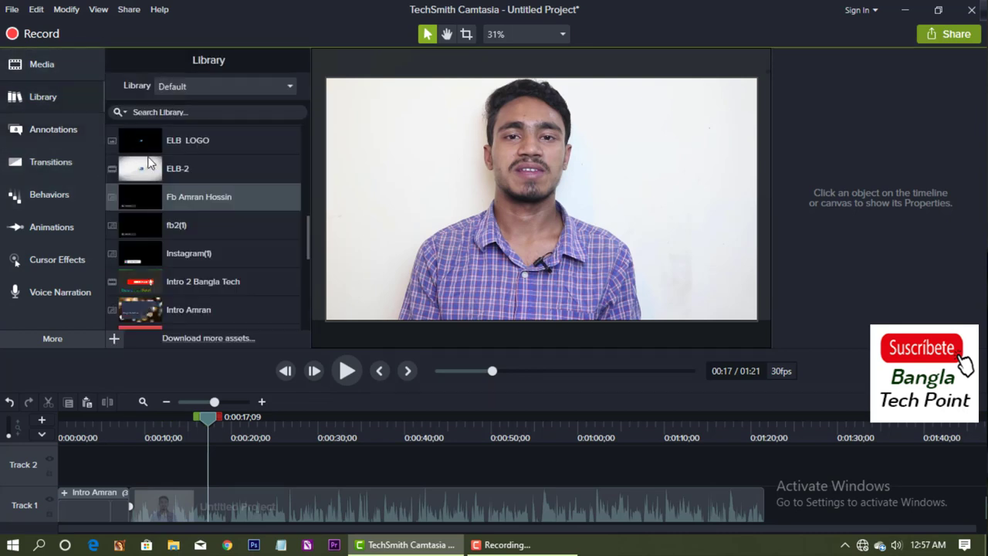
scroll(202, 189, down, 2)
scroll(212, 192, up, 5)
right_click(299, 253)
click(317, 270)
click(349, 370)
scroll(397, 456, down, 3)
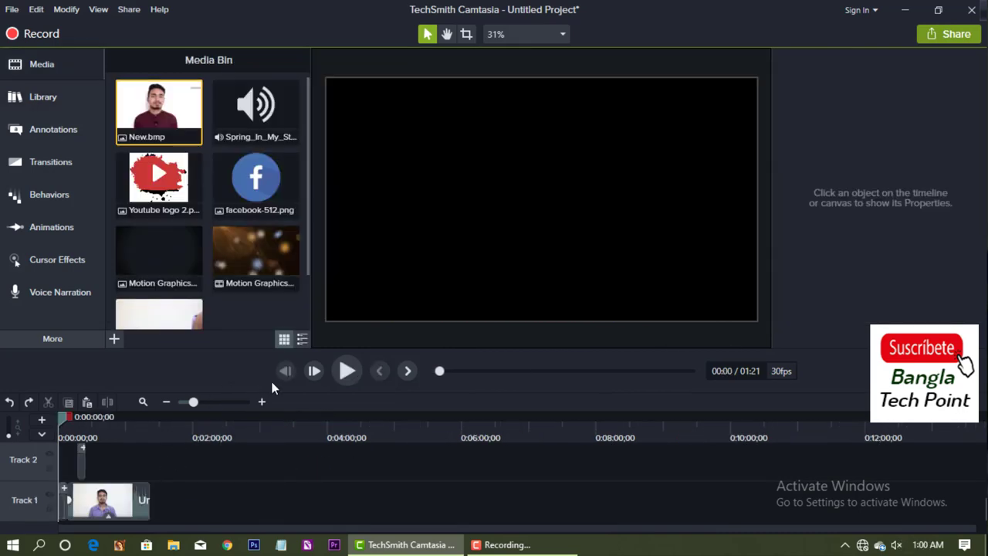
click(346, 371)
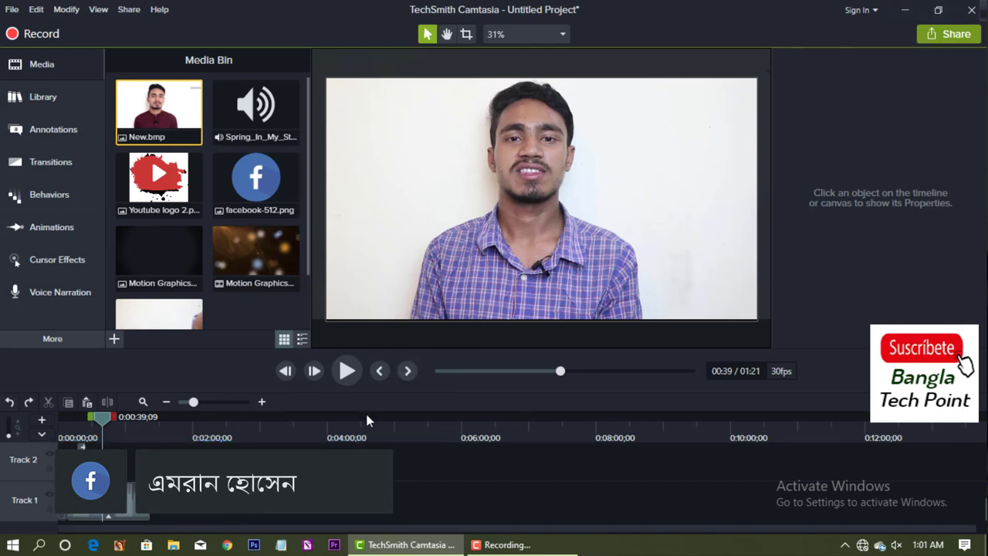
Step: Start producing the project as a local file with the MP4 only (up to 1080p) preset and continue to the save settings
click(951, 34)
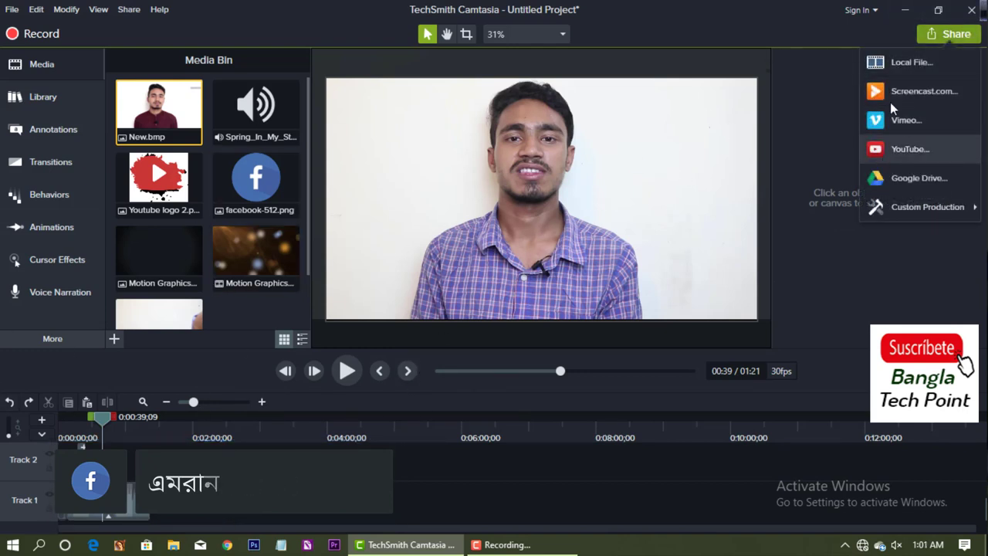
click(910, 65)
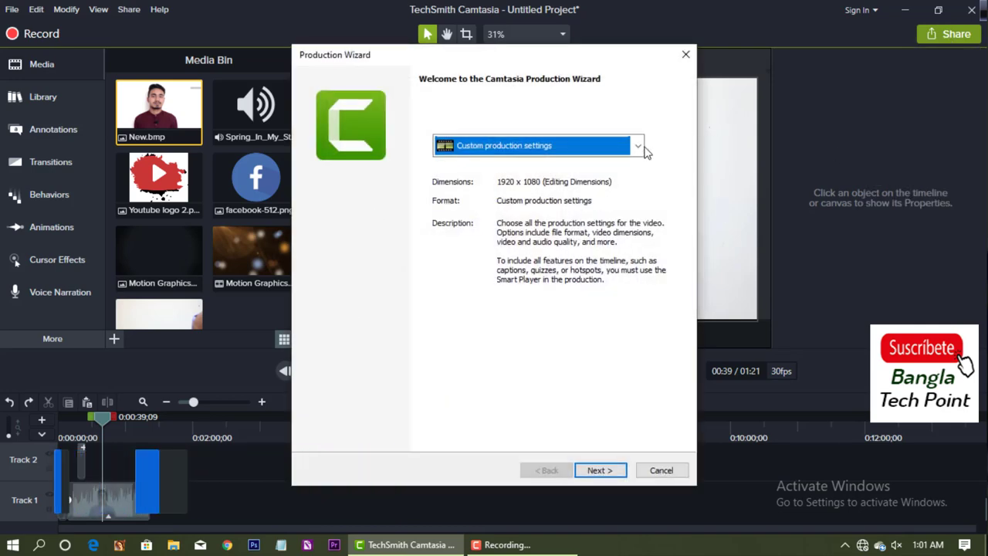
click(642, 149)
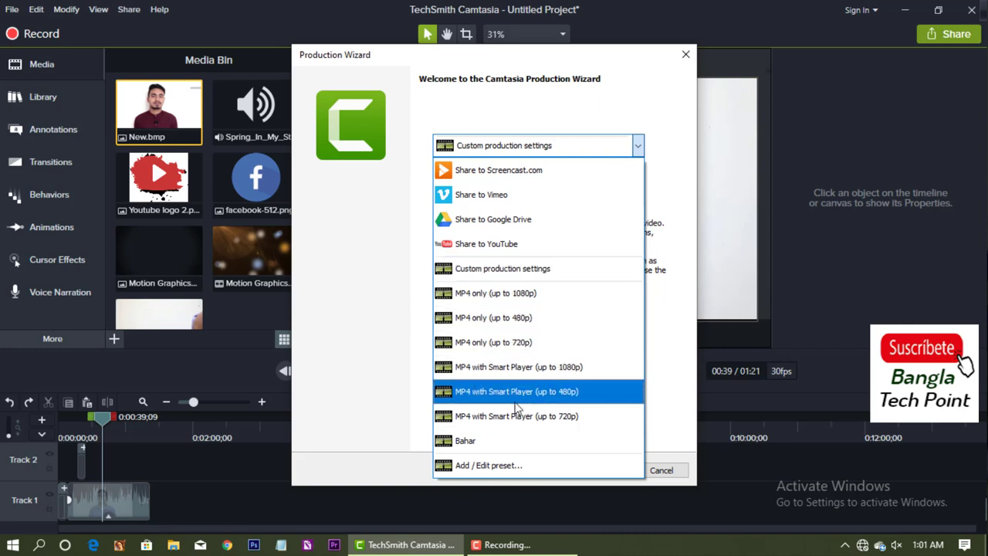
click(506, 294)
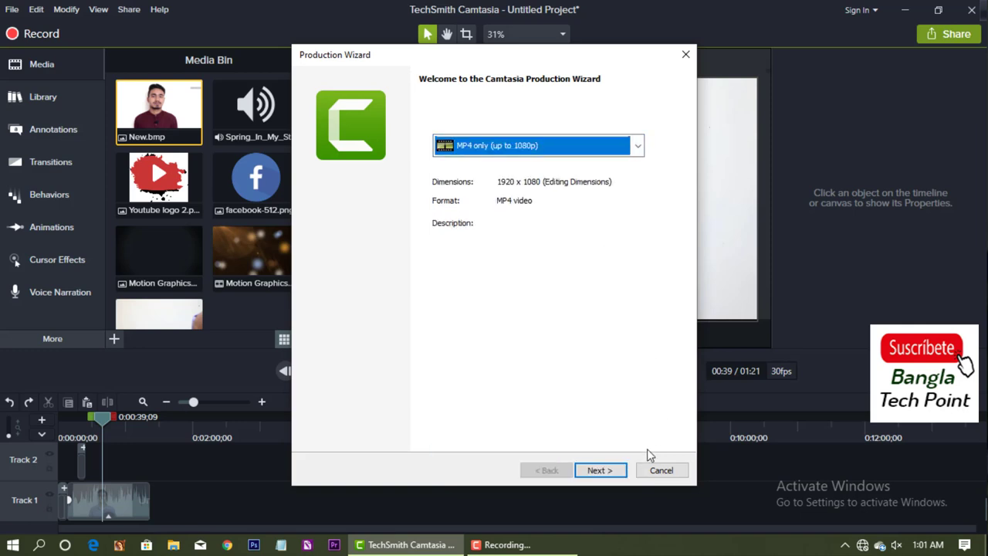
click(602, 469)
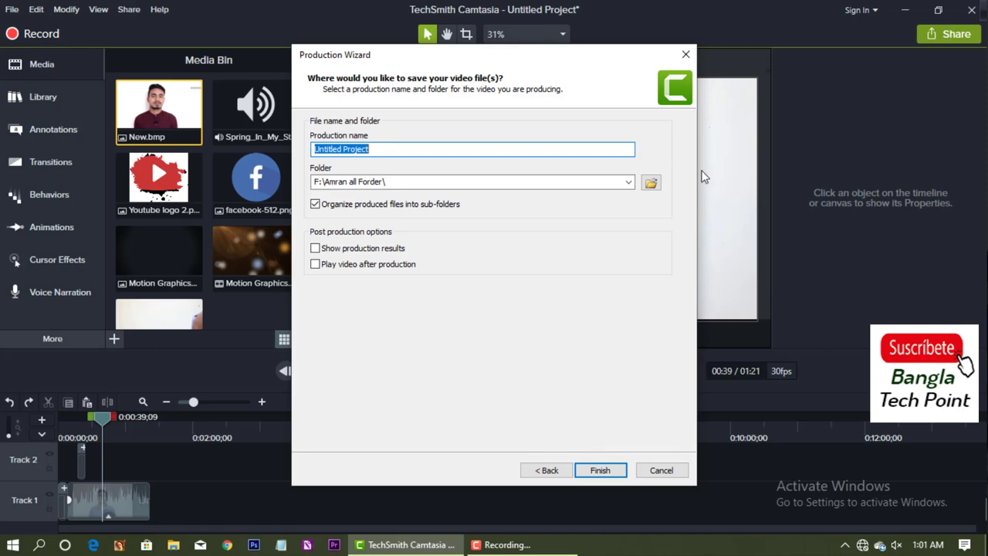
Step: Browse for the produced video's save folder and go up from Amran all Forder to the Desktop
click(650, 183)
scroll(386, 203, down, 3)
scroll(386, 204, up, 3)
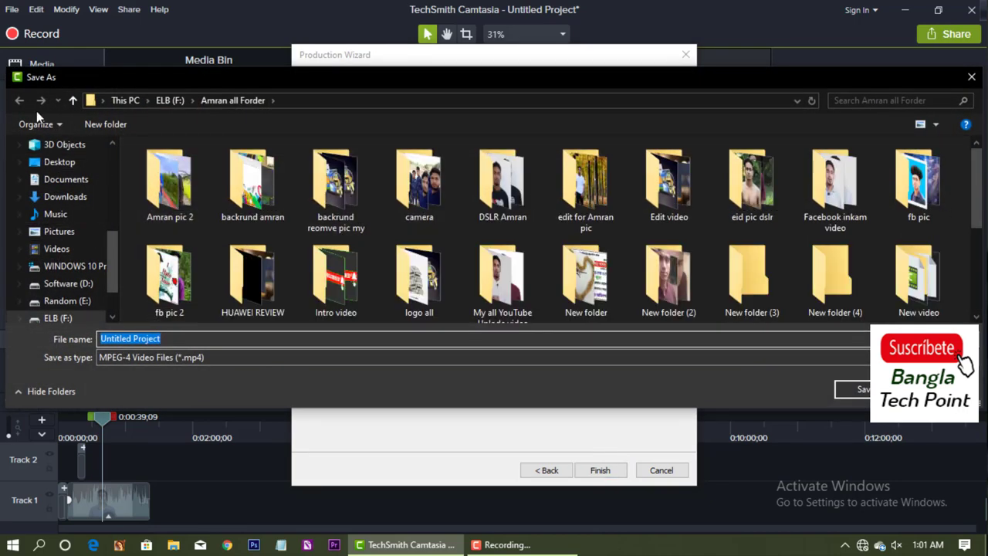
click(73, 100)
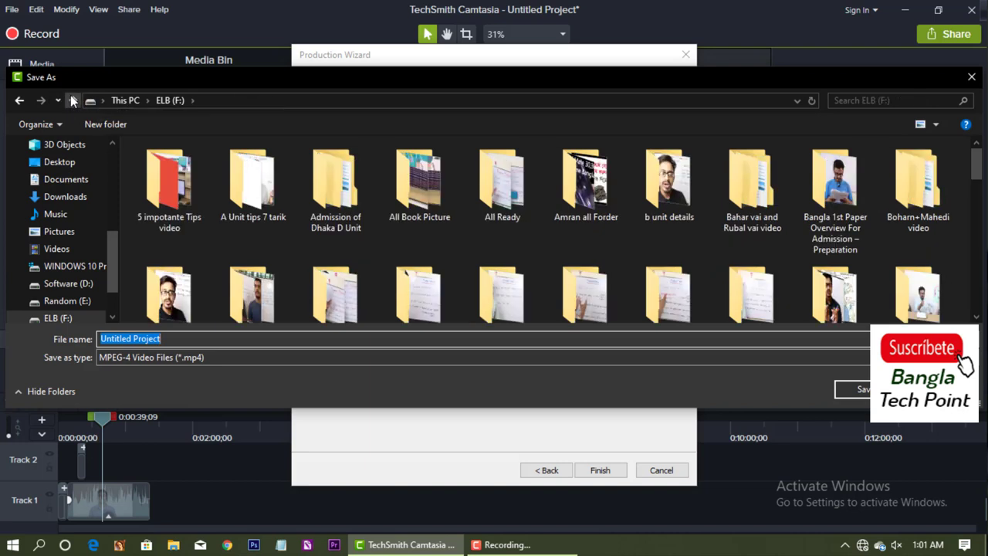
click(73, 101)
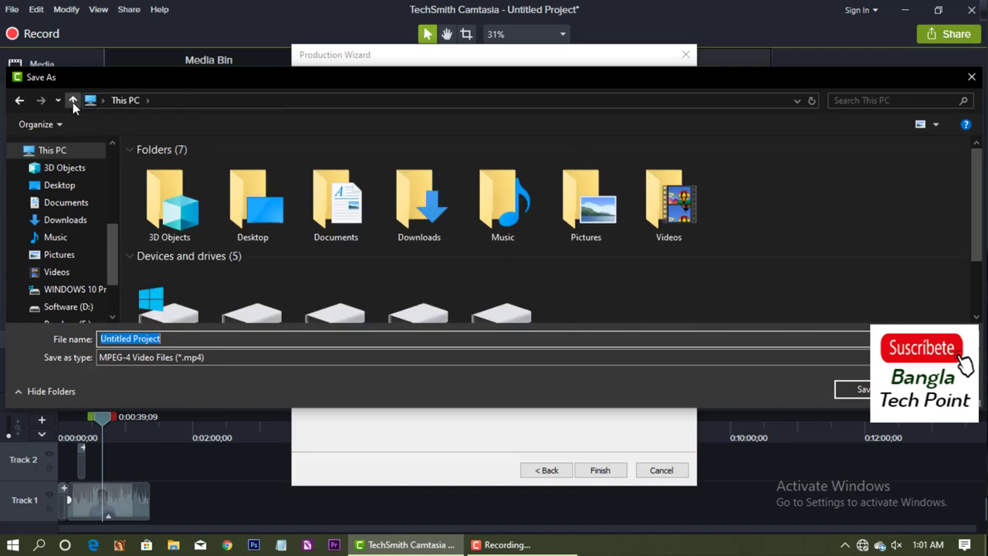
click(73, 102)
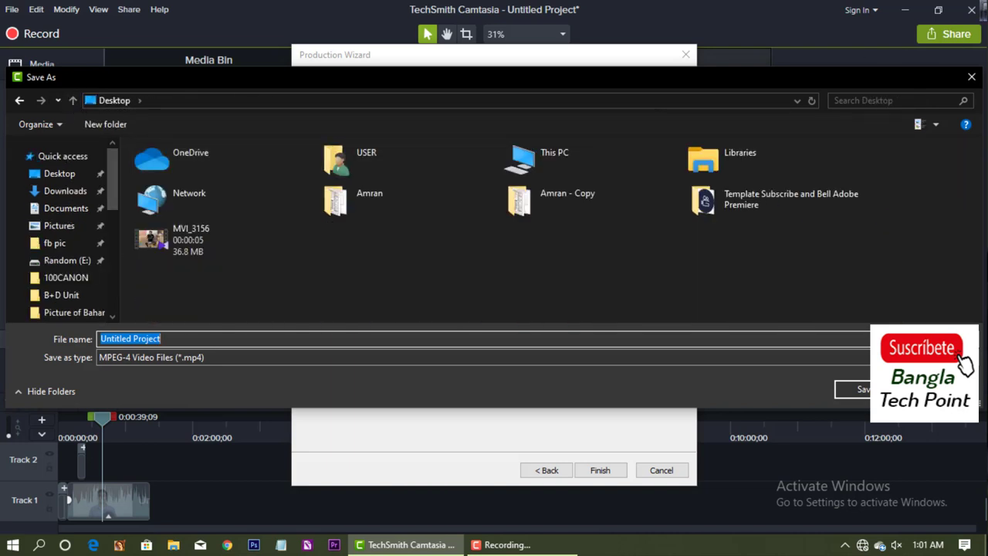